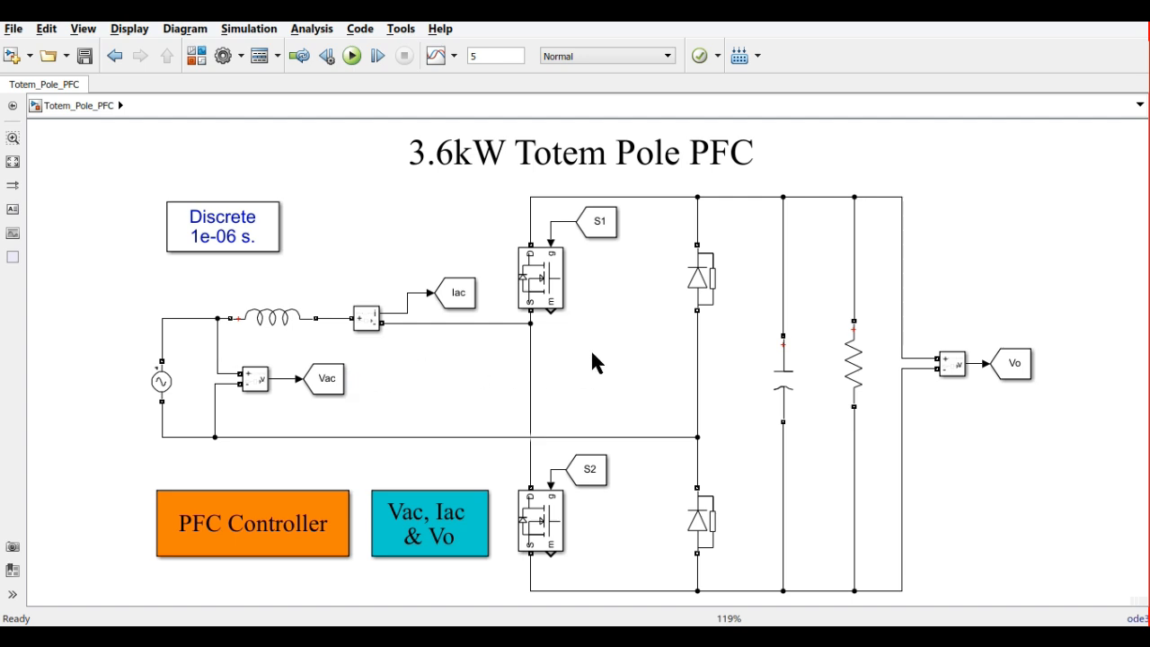
Examine the totem-pole power stage's two MOSFETs, two diodes, input inductor, output capacitor and resistive load
{"action": "left_click", "coordinate": [564, 289]}
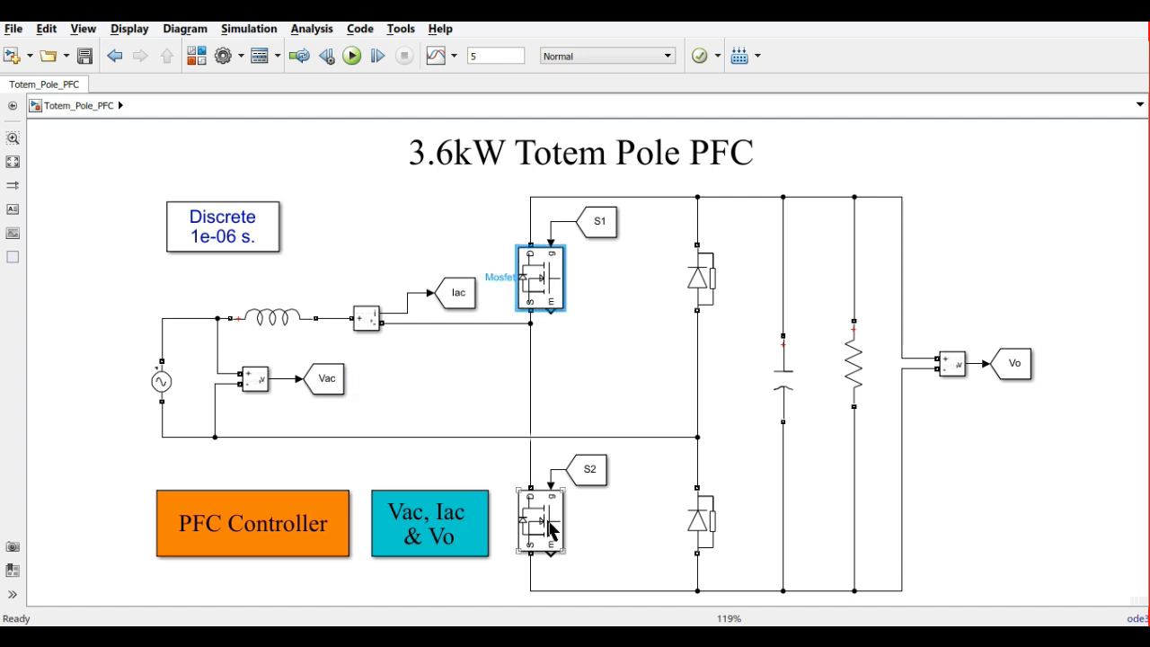
{"action": "left_click", "coordinate": [550, 530]}
{"action": "left_click", "coordinate": [699, 279]}
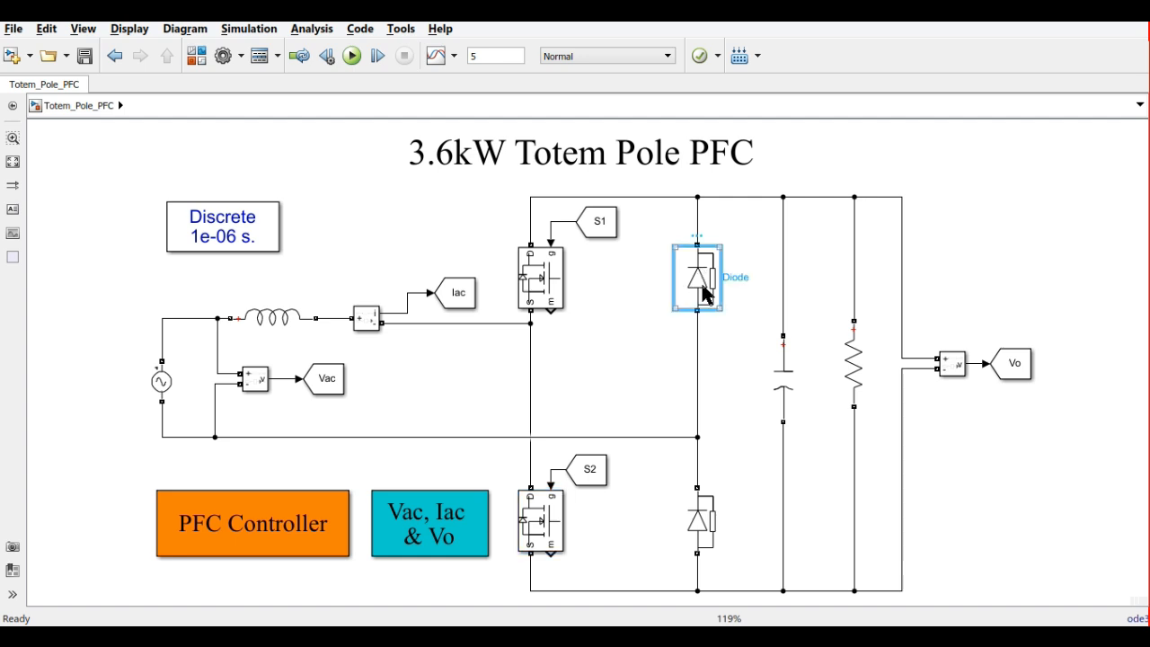
{"action": "left_click", "coordinate": [701, 530]}
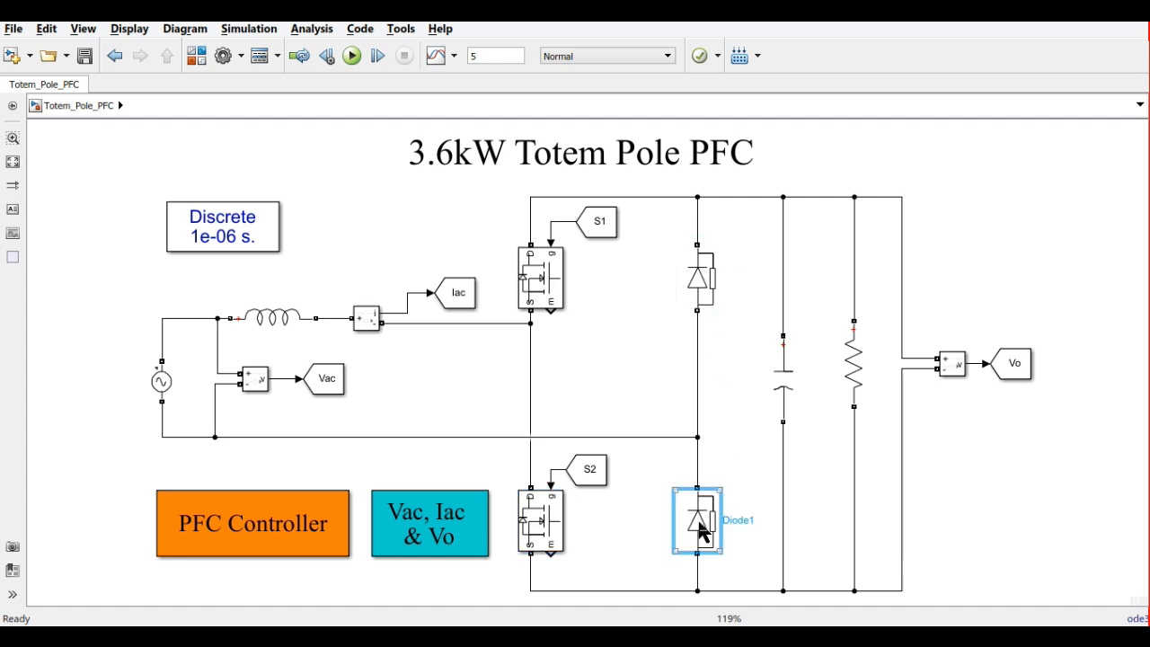
{"action": "left_click", "coordinate": [278, 329]}
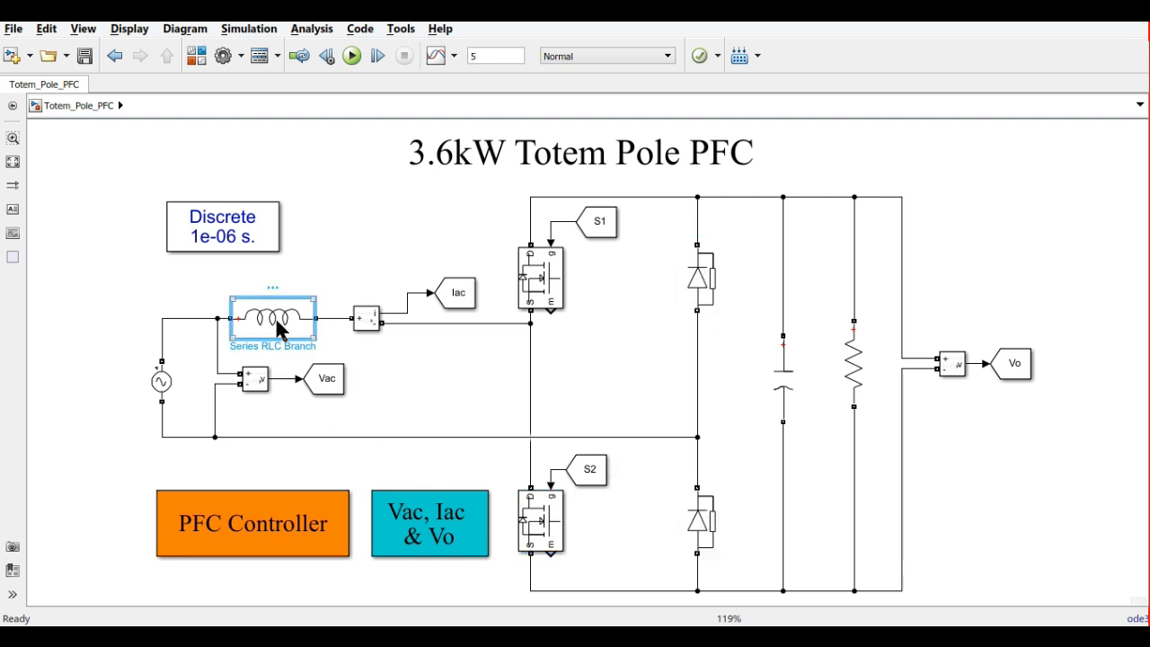
{"action": "left_click", "coordinate": [781, 388]}
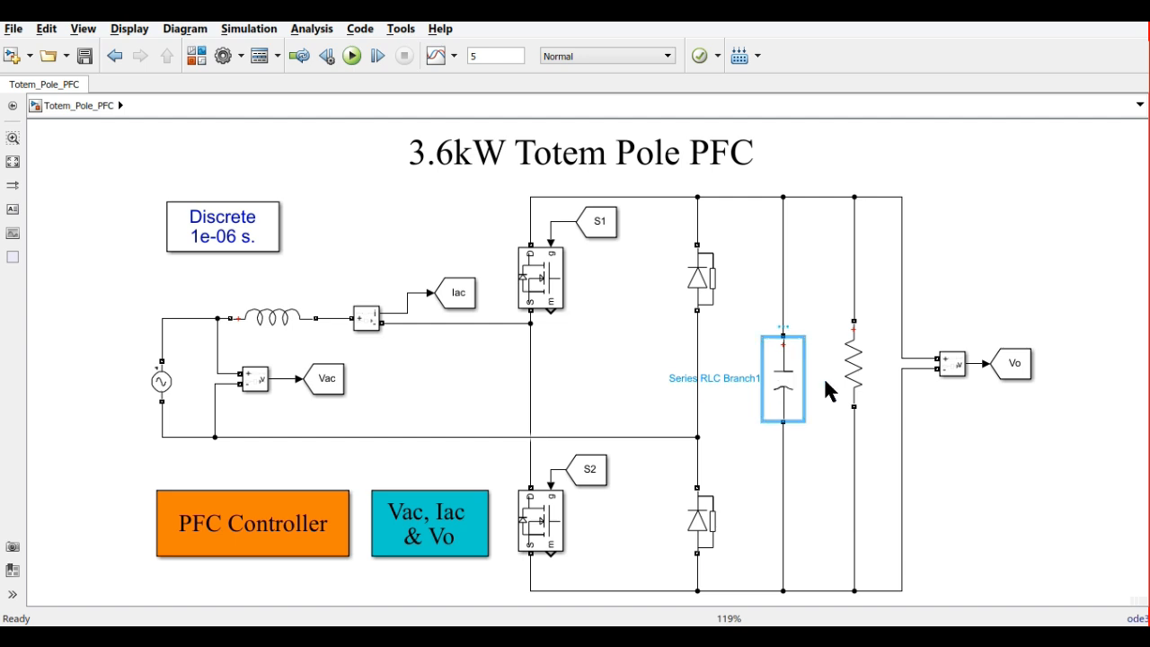
{"action": "left_click", "coordinate": [858, 377]}
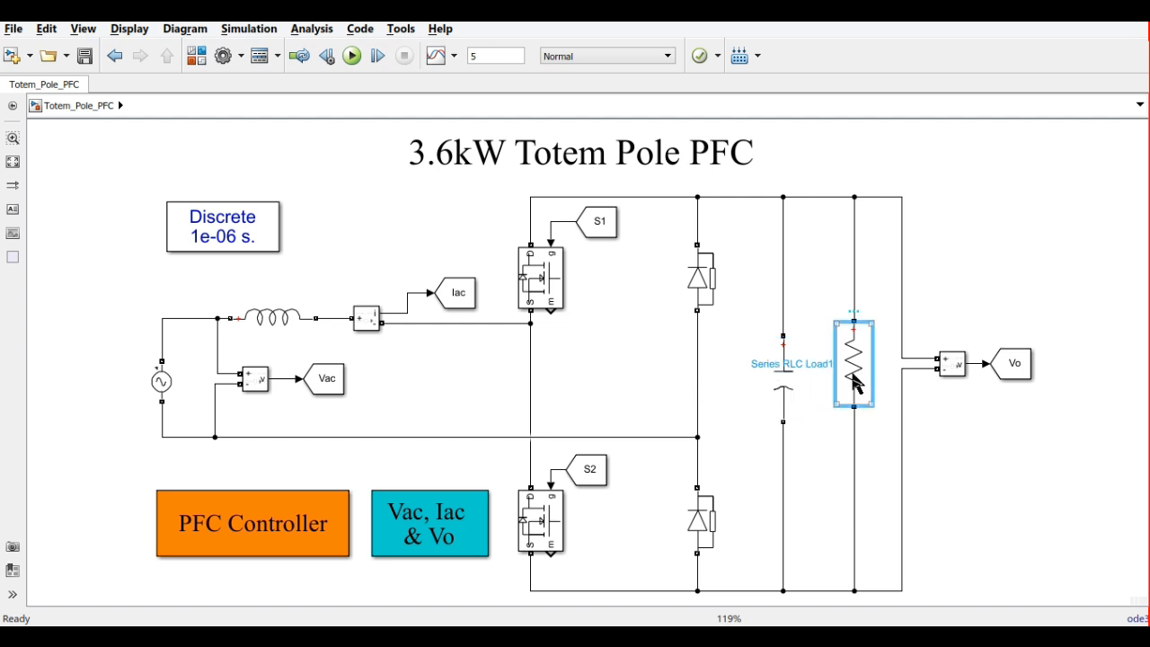
{"action": "left_click", "coordinate": [454, 377]}
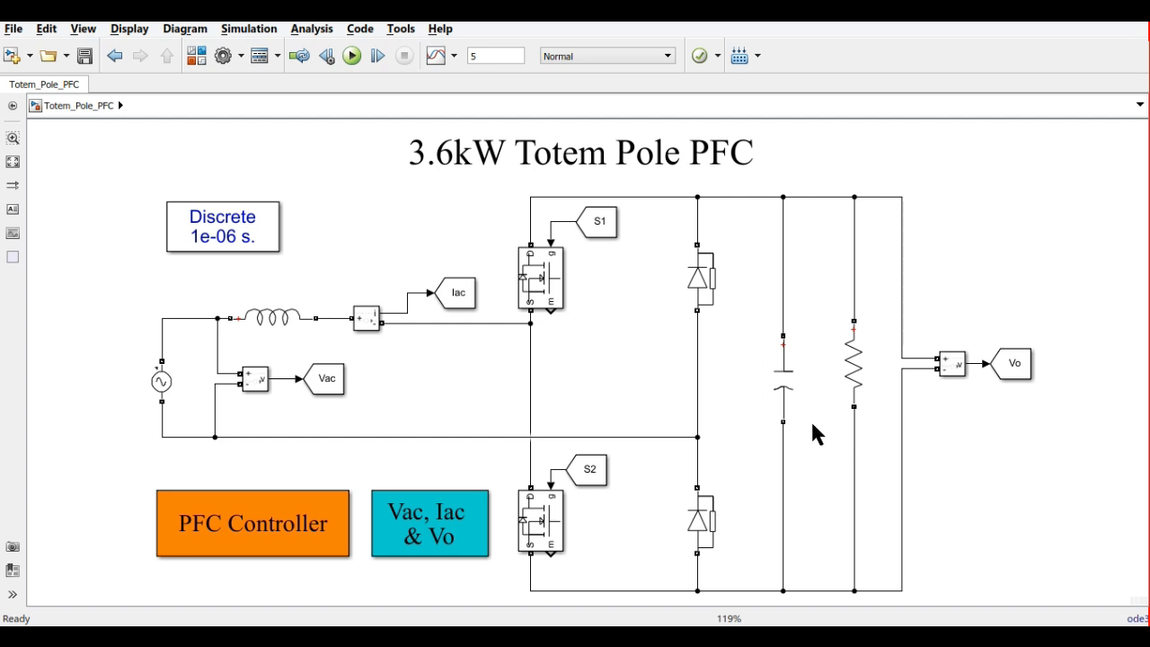
Review the model's power rating title together with the series inductor and output capacitor that need sizing
{"action": "left_click", "coordinate": [787, 402]}
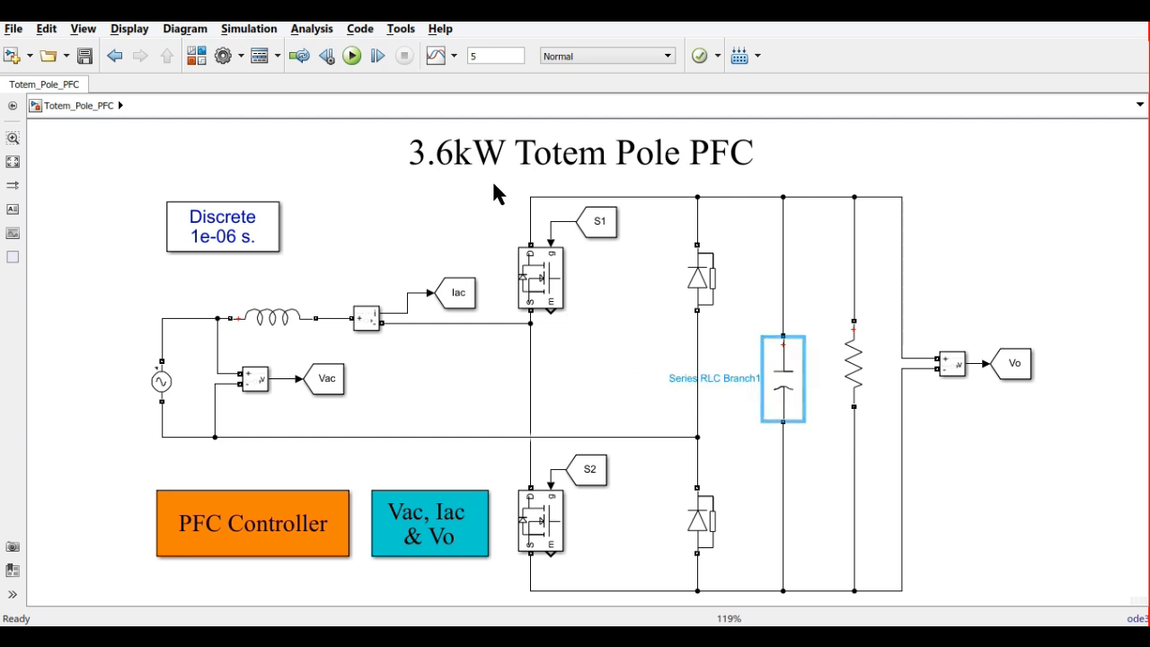
{"action": "left_click", "coordinate": [481, 148]}
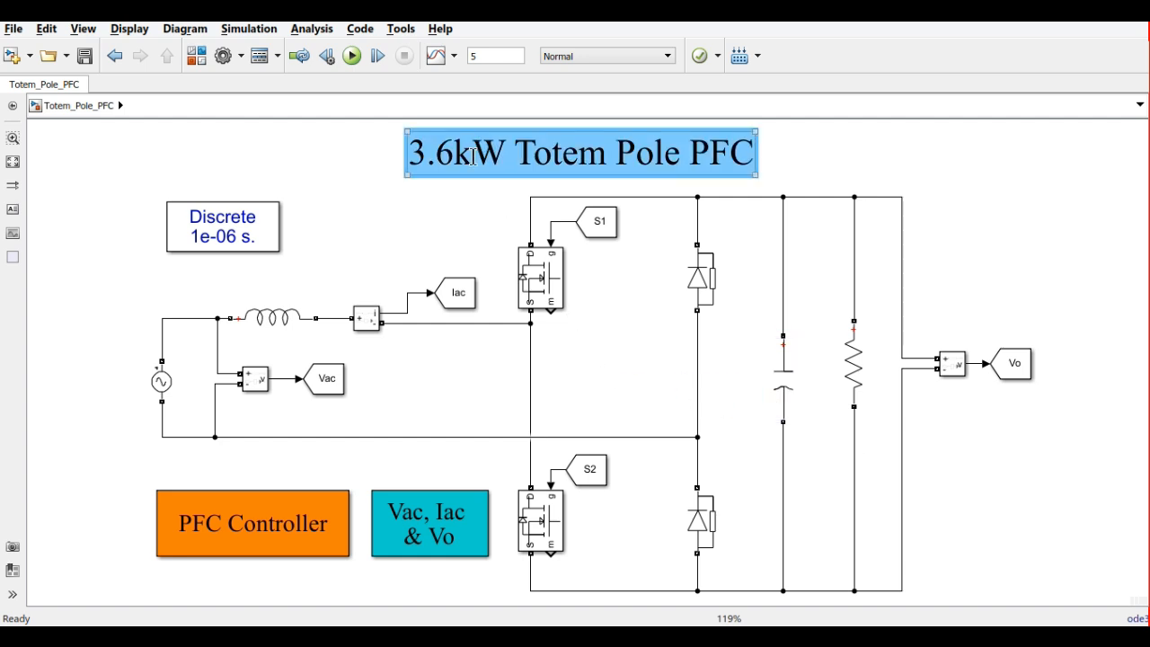
{"action": "left_click", "coordinate": [351, 214]}
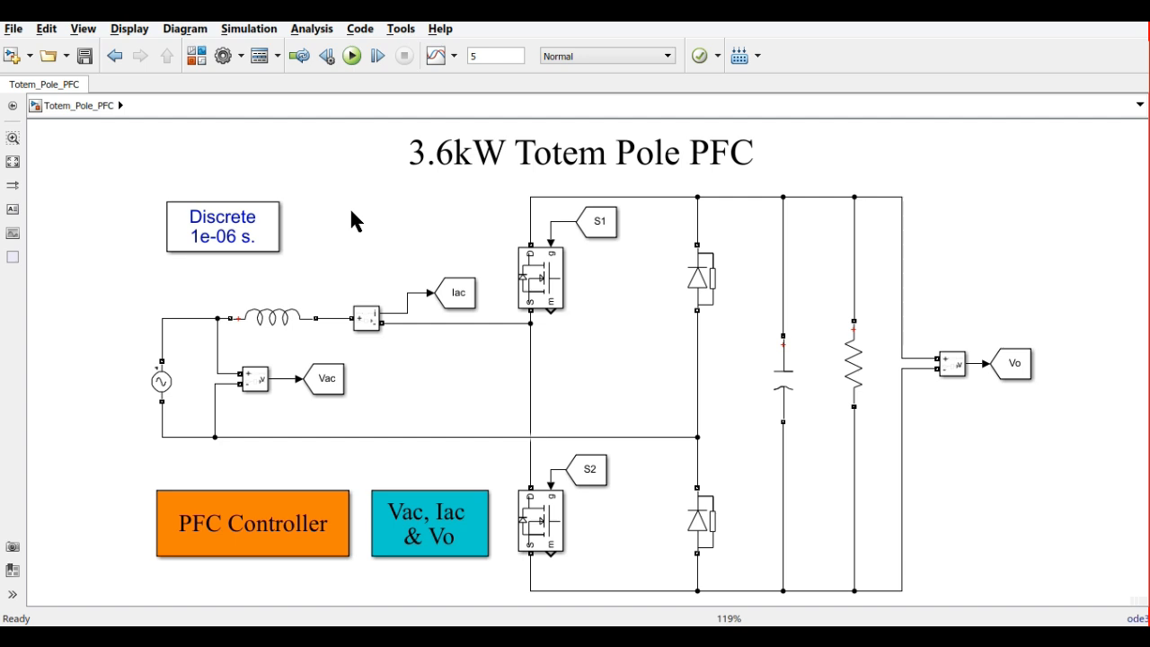
{"action": "left_click", "coordinate": [281, 327]}
{"action": "left_click", "coordinate": [776, 386]}
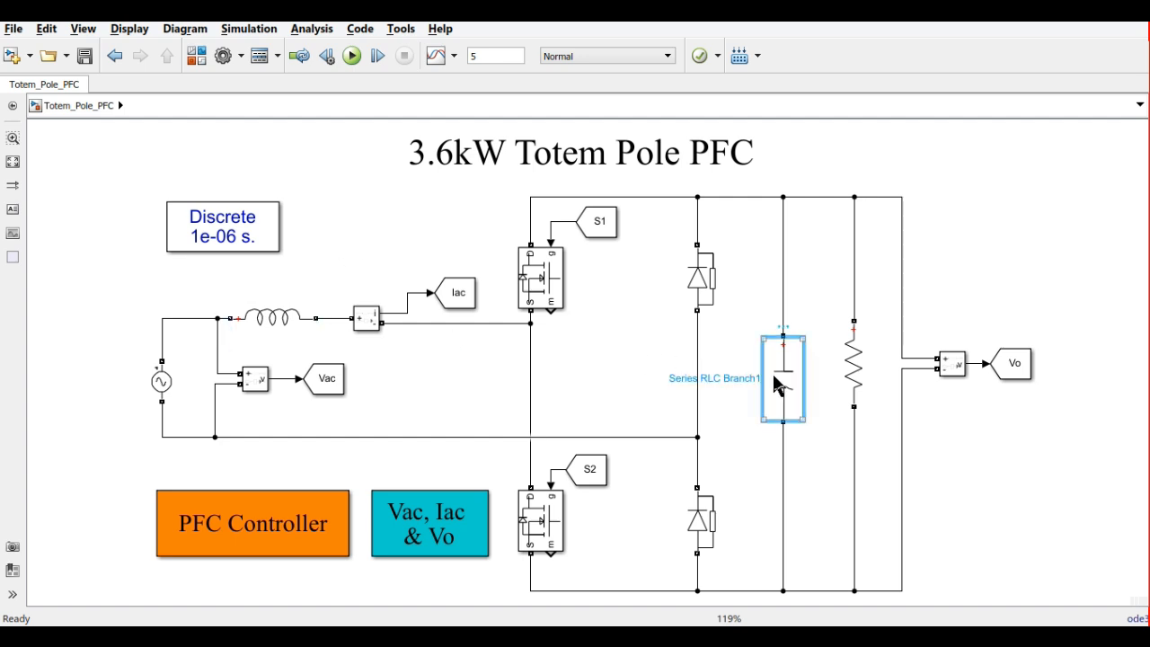
{"action": "left_click", "coordinate": [730, 430]}
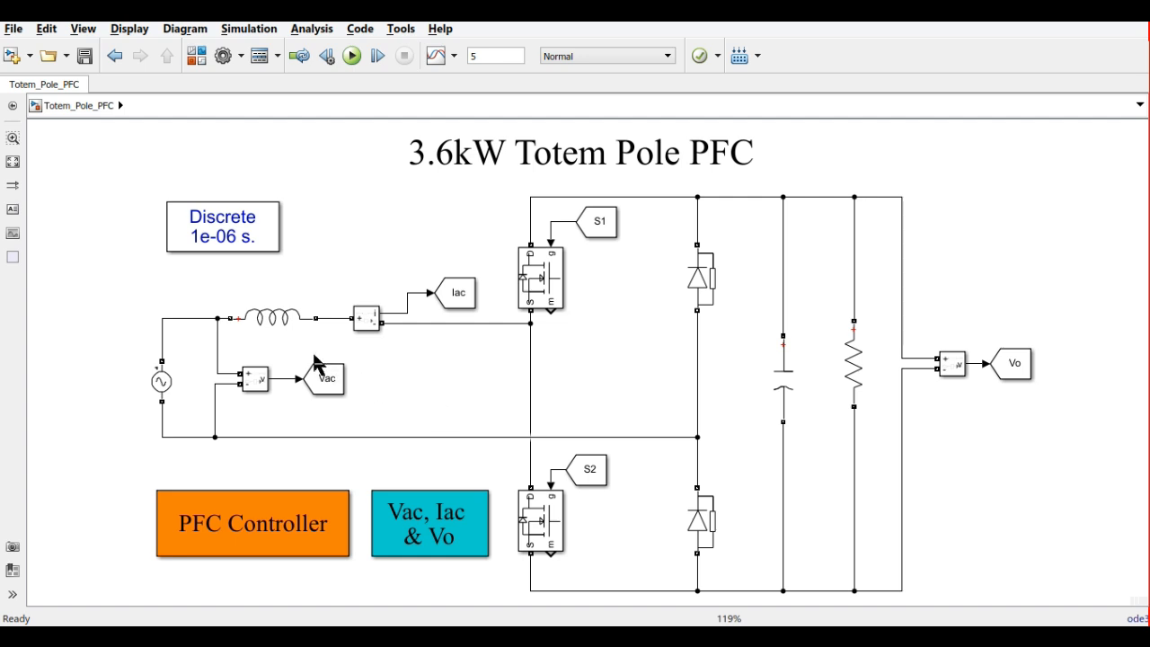
{"action": "left_click", "coordinate": [281, 317]}
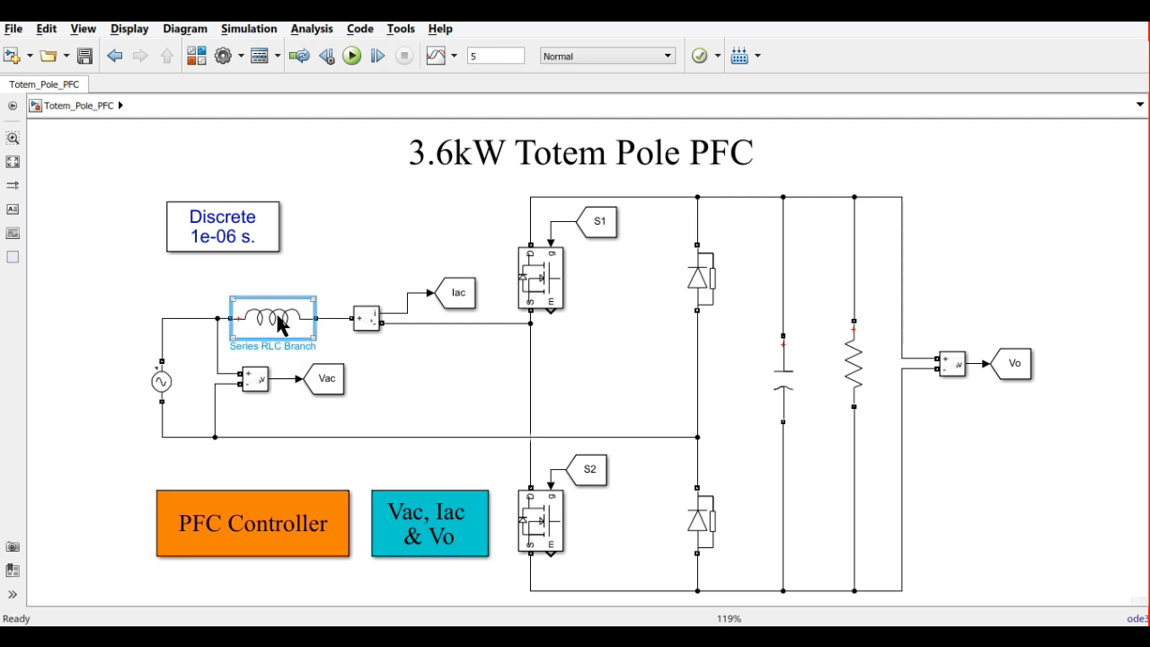
{"action": "left_click", "coordinate": [781, 388]}
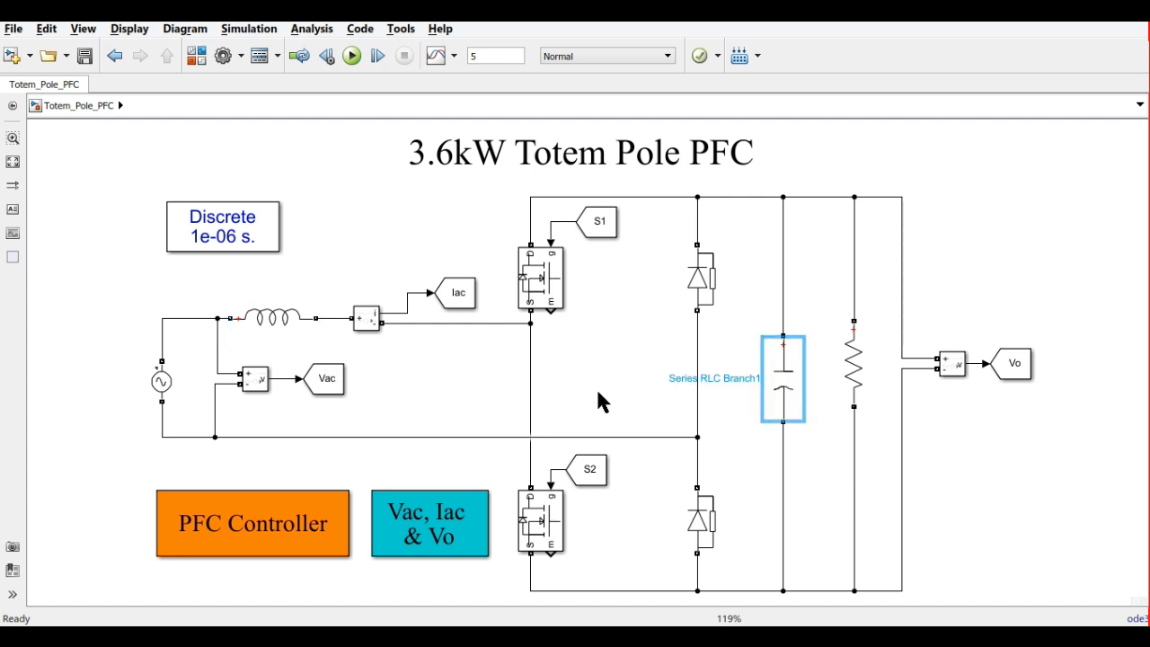
Switch to the MATLAB editor and review the voltage, output power and switching frequency inputs in PFC_Parameter.m
{"action": "left_click", "coordinate": [423, 154]}
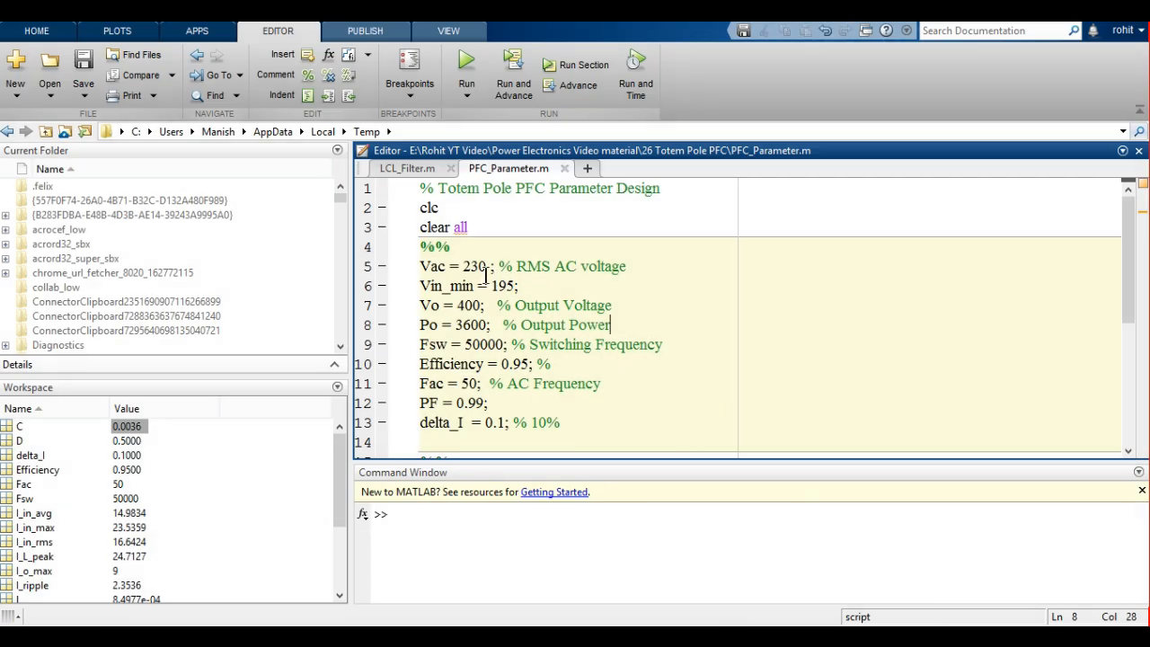
{"action": "double_click", "coordinate": [480, 268]}
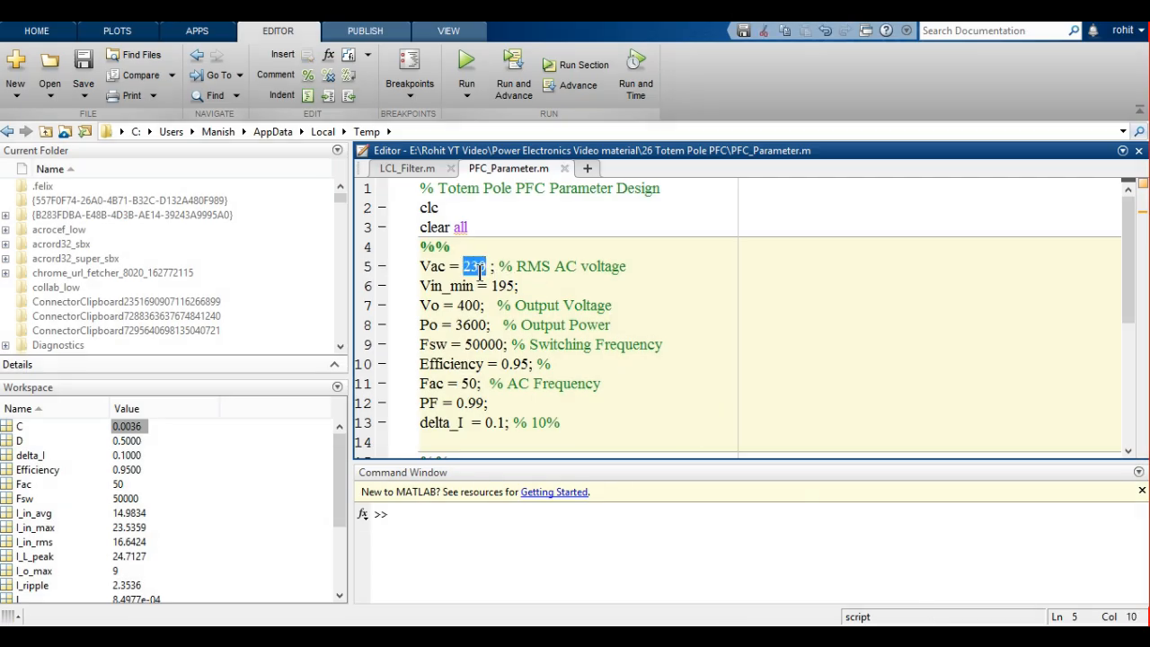
{"action": "double_click", "coordinate": [450, 286]}
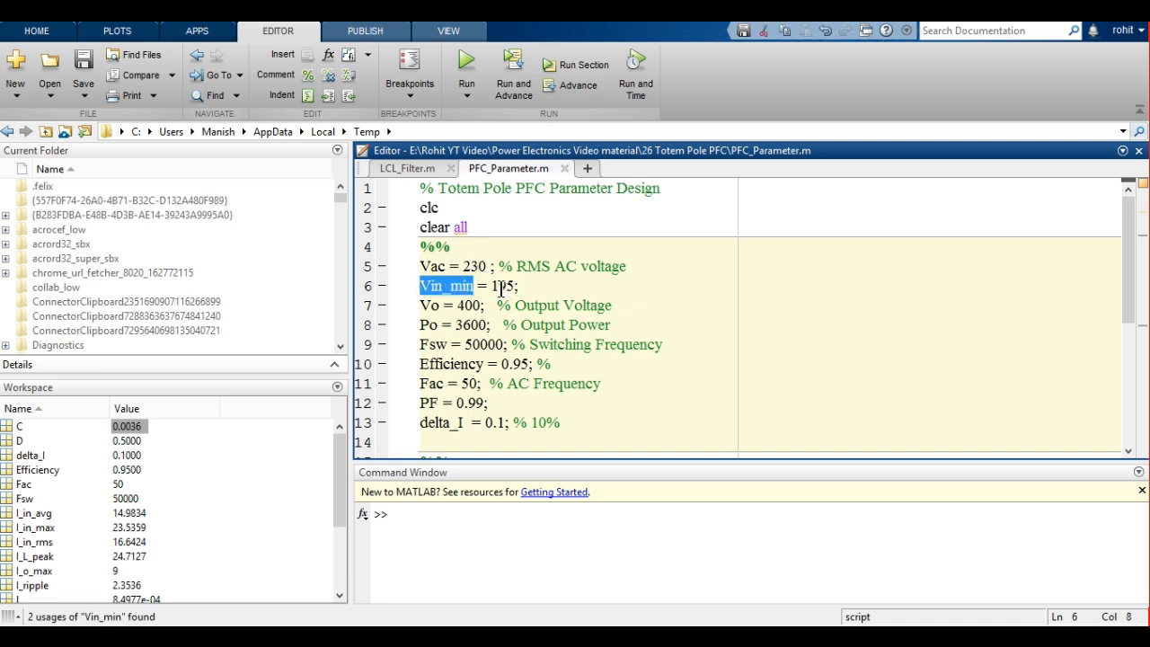
{"action": "left_click", "coordinate": [499, 286]}
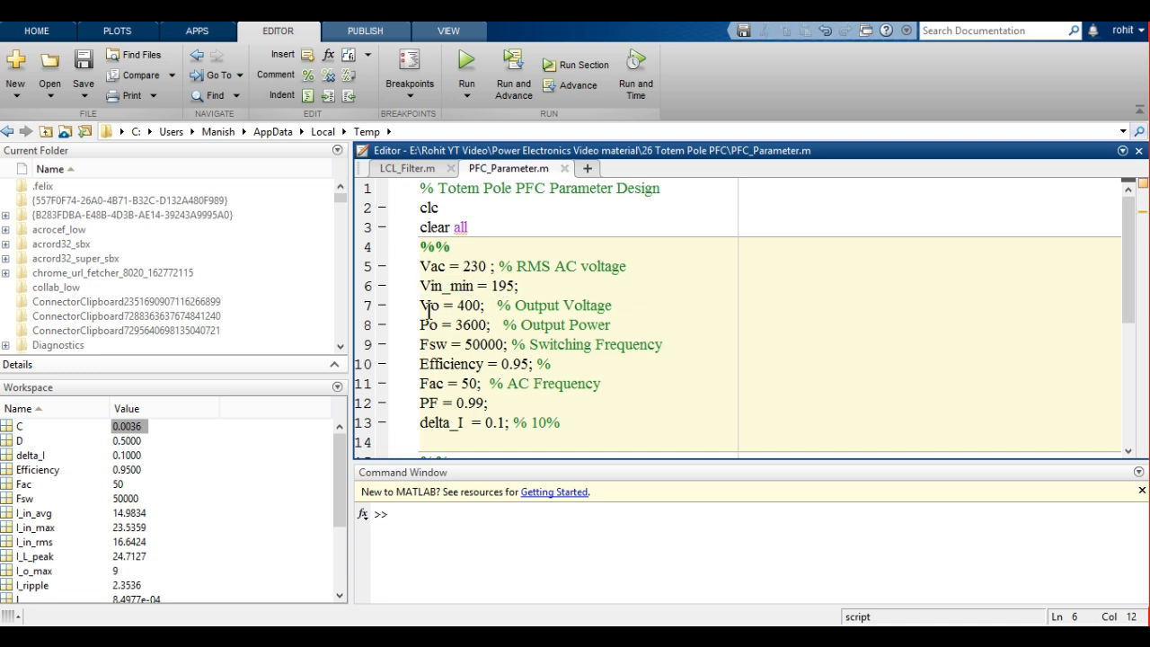
{"action": "left_click", "coordinate": [469, 306]}
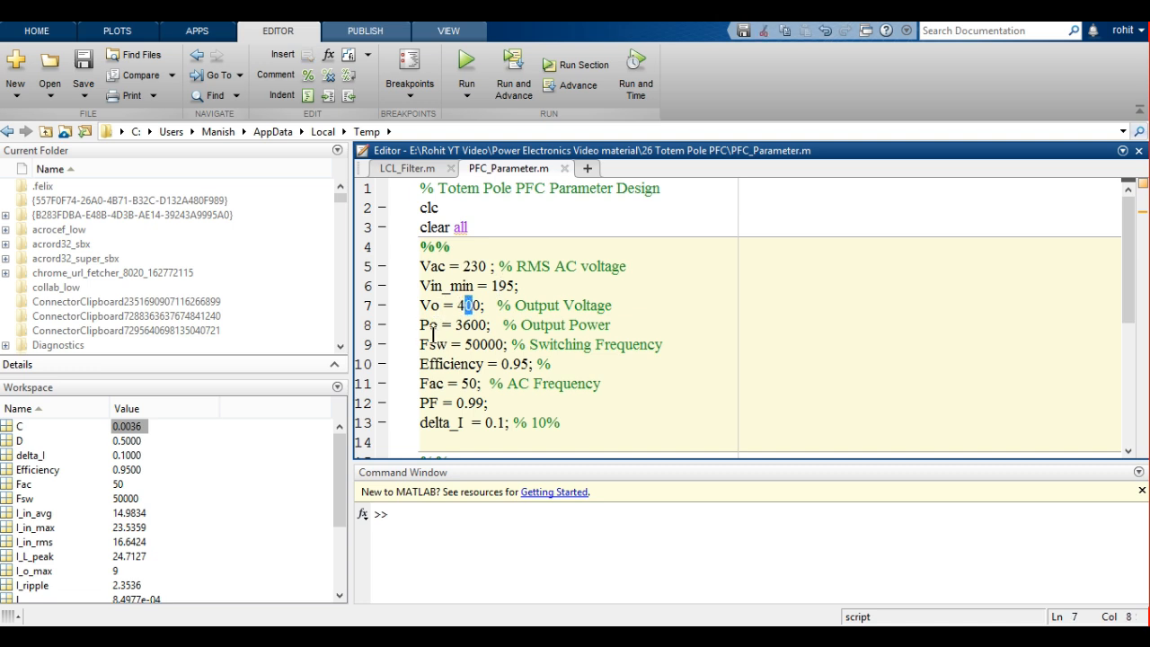
{"action": "left_click", "coordinate": [432, 324]}
{"action": "left_click", "coordinate": [478, 325]}
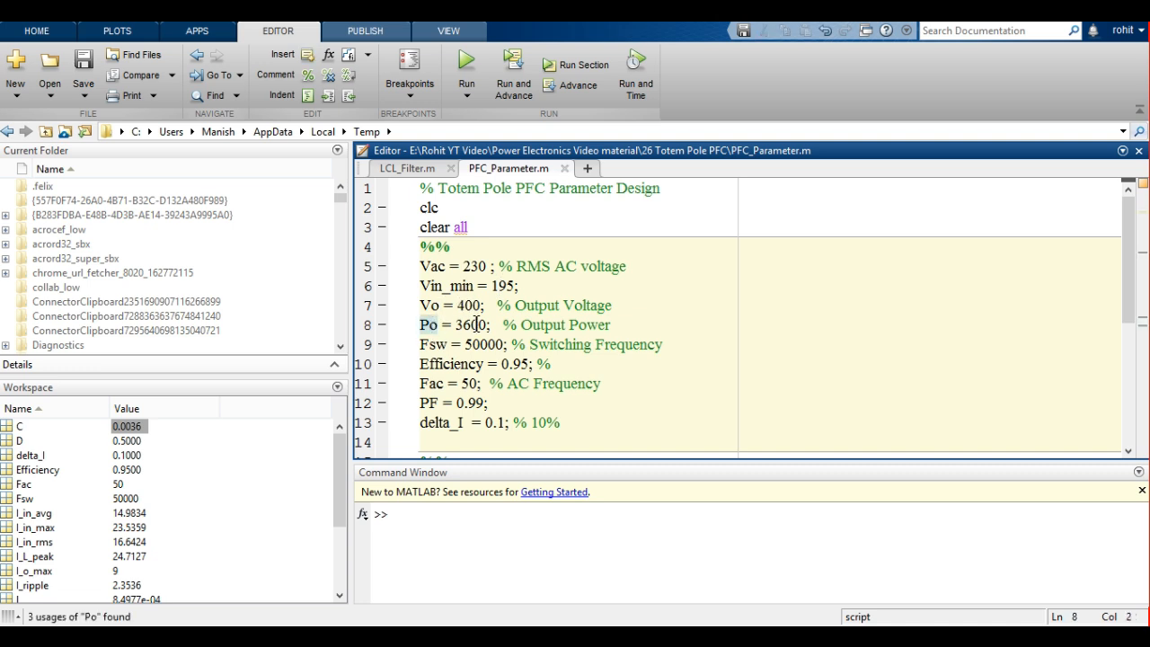
{"action": "left_click", "coordinate": [447, 345]}
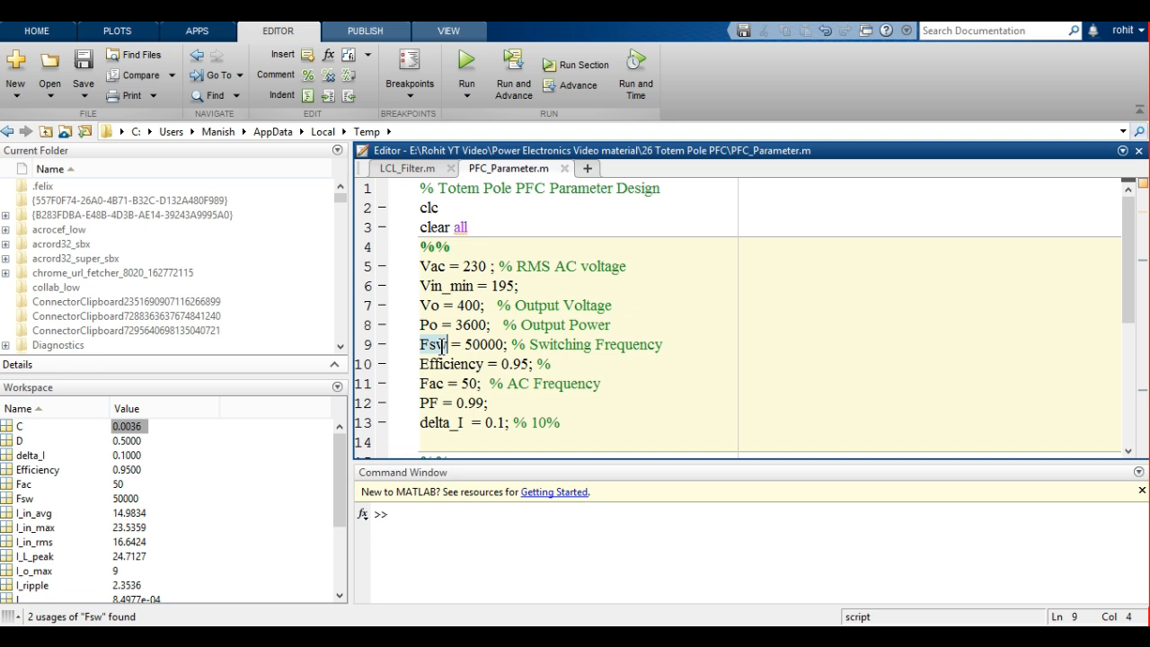
{"action": "left_click", "coordinate": [486, 345]}
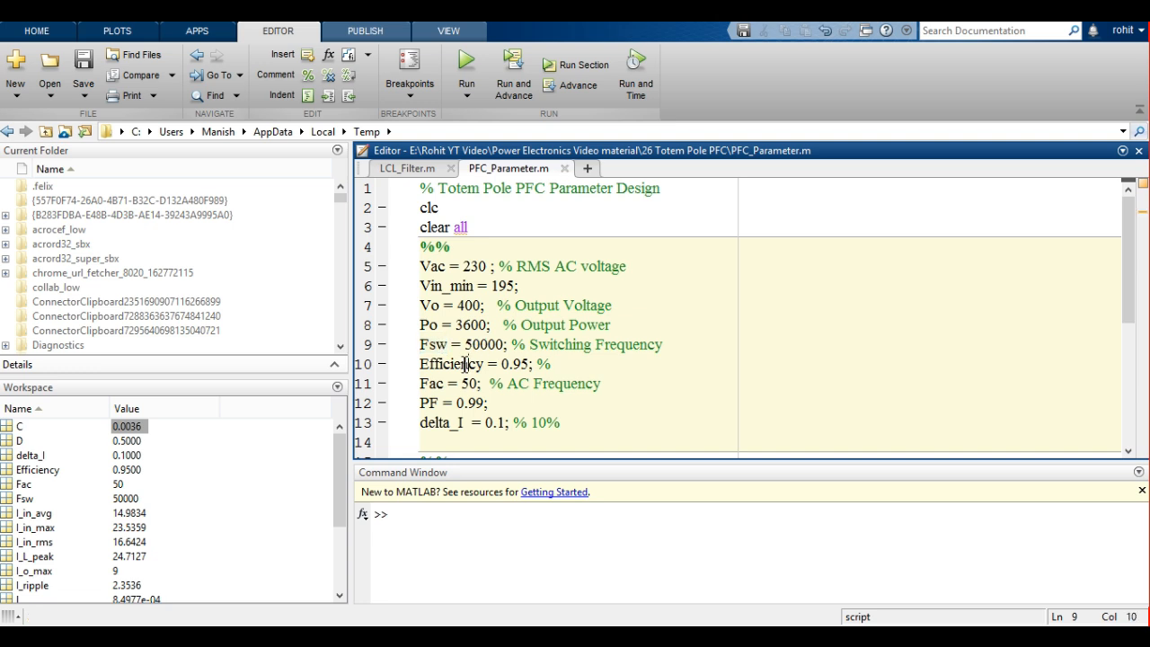
Review the efficiency, AC frequency, power factor and current ripple inputs in PFC_Parameter.m
{"action": "left_click", "coordinate": [465, 364]}
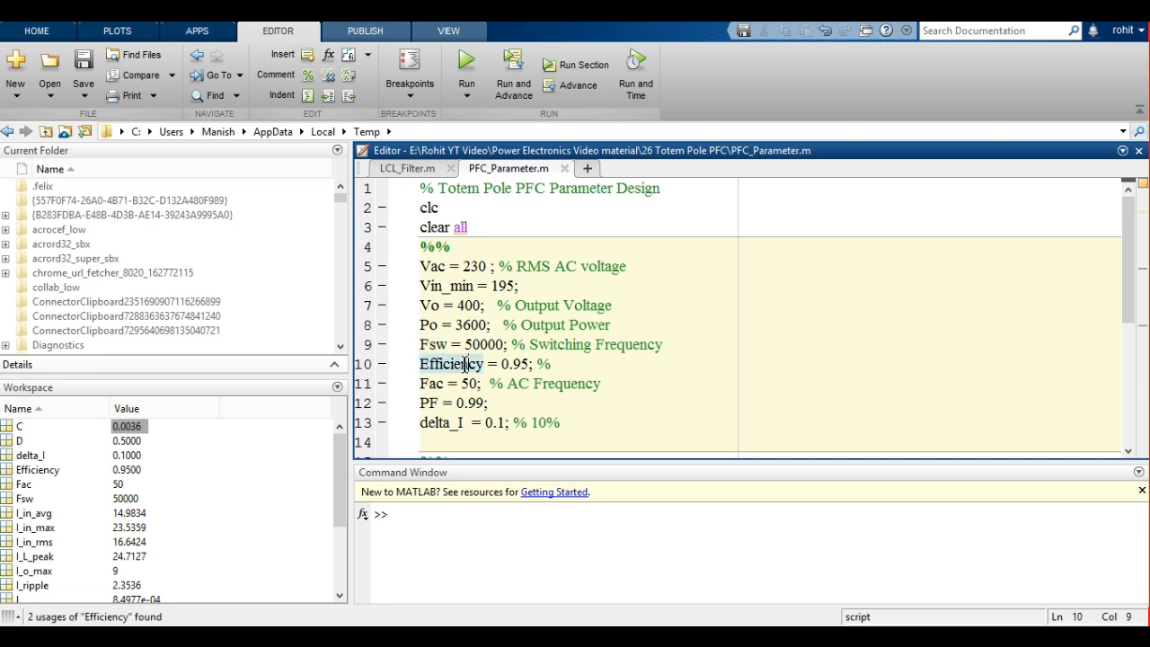
{"action": "left_click", "coordinate": [527, 364]}
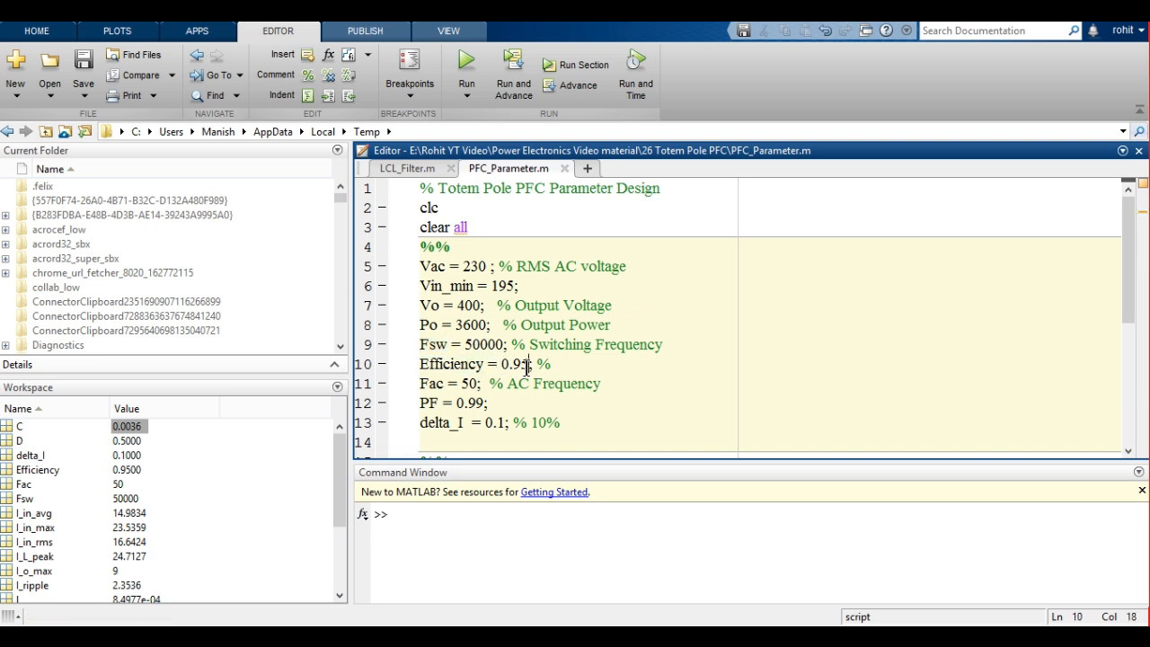
{"action": "left_click", "coordinate": [433, 383]}
{"action": "key", "text": "Right"}
{"action": "key", "text": "Right"}
{"action": "key", "text": "Right"}
{"action": "key", "text": "Right"}
{"action": "key", "text": "Right"}
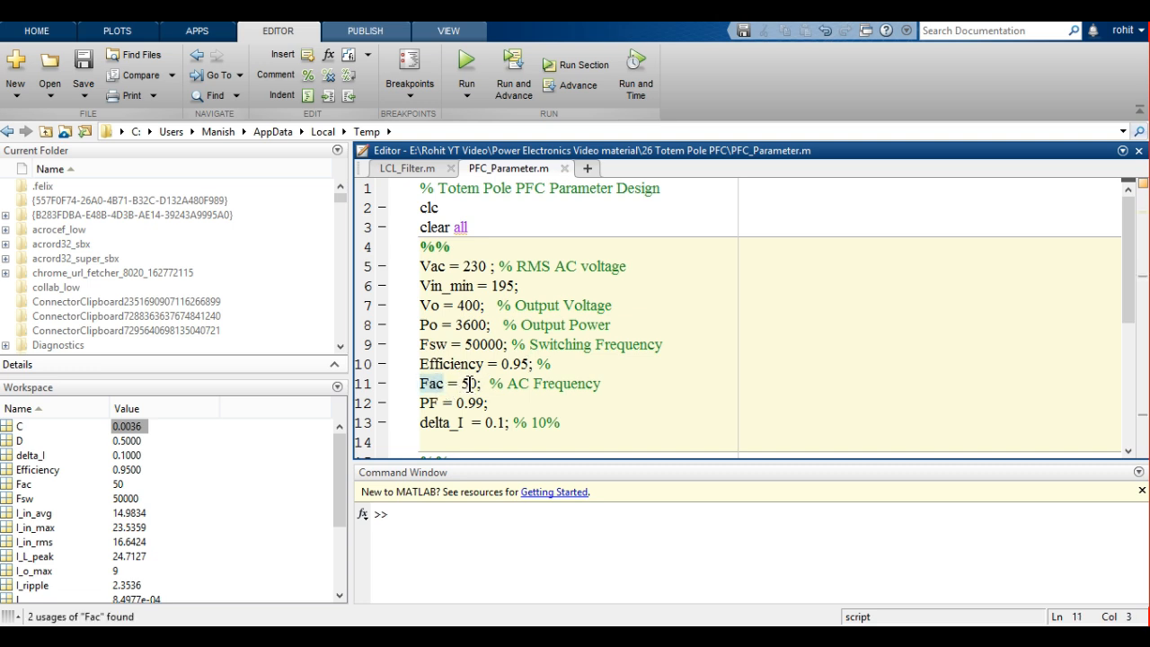
{"action": "left_click", "coordinate": [428, 404]}
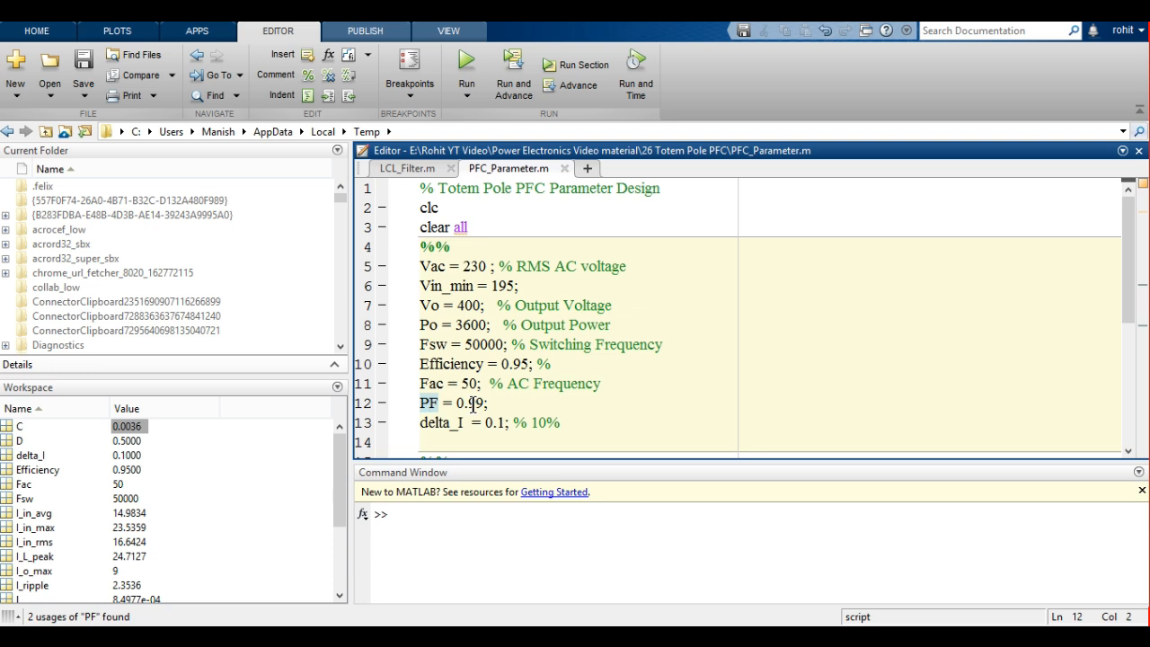
{"action": "left_click", "coordinate": [442, 423]}
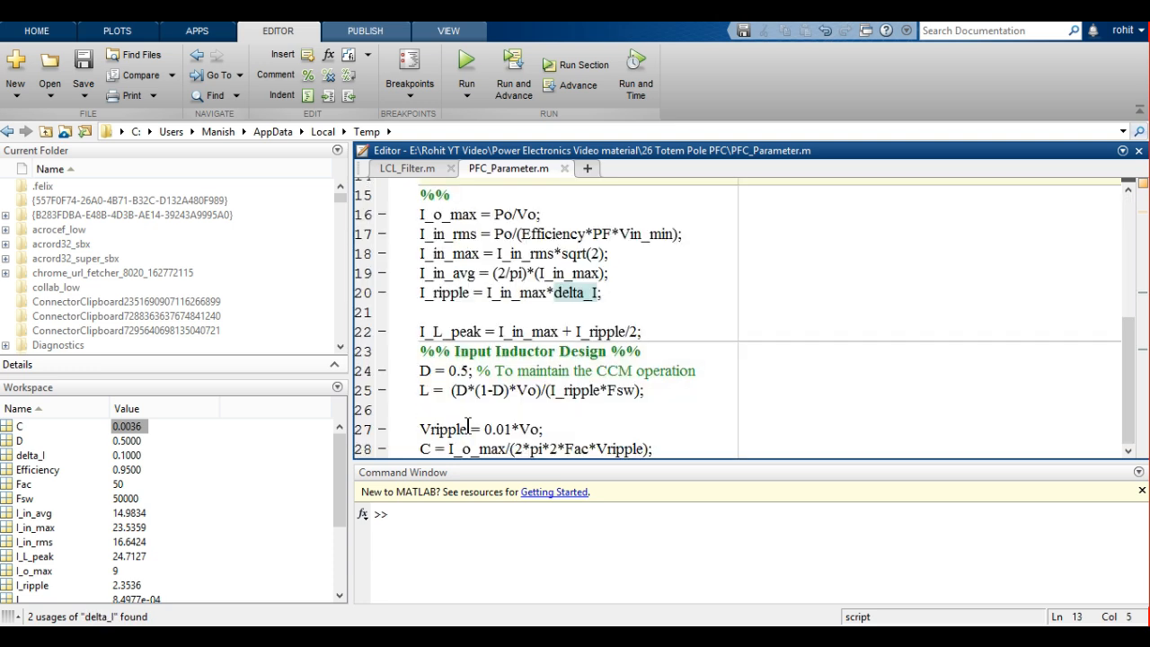
Examine the script's equations for maximum output current, RMS and maximum input current, and ripple current
{"action": "scroll", "coordinate": [464, 413], "scroll_direction": "down", "scroll_amount": 5}
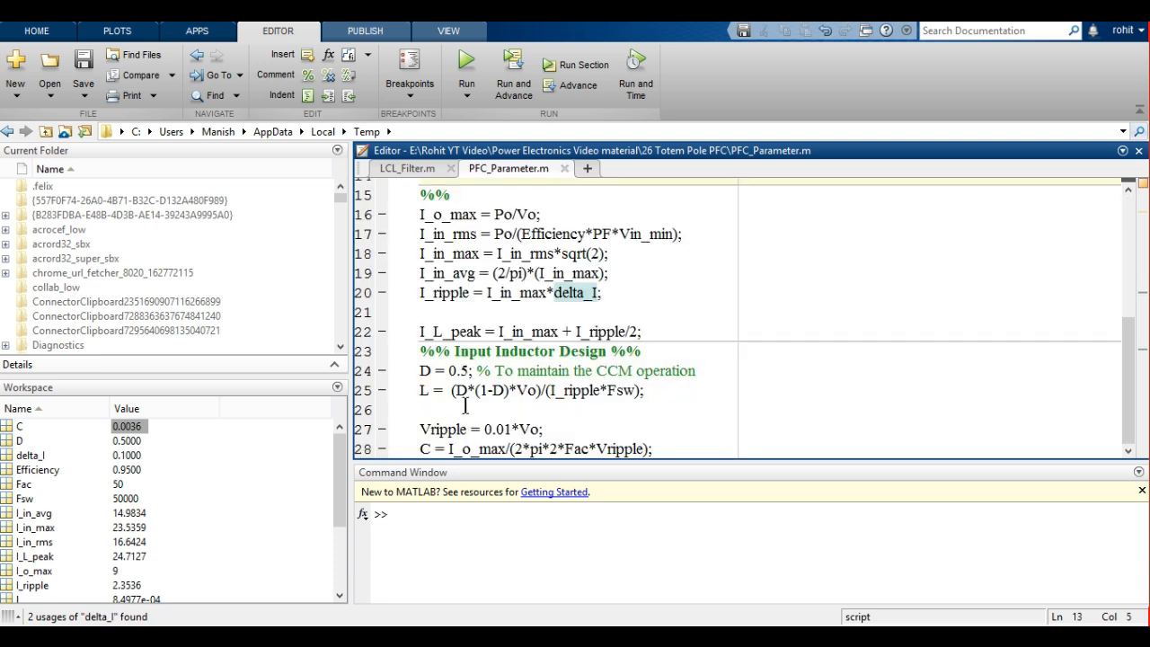
{"action": "double_click", "coordinate": [452, 214]}
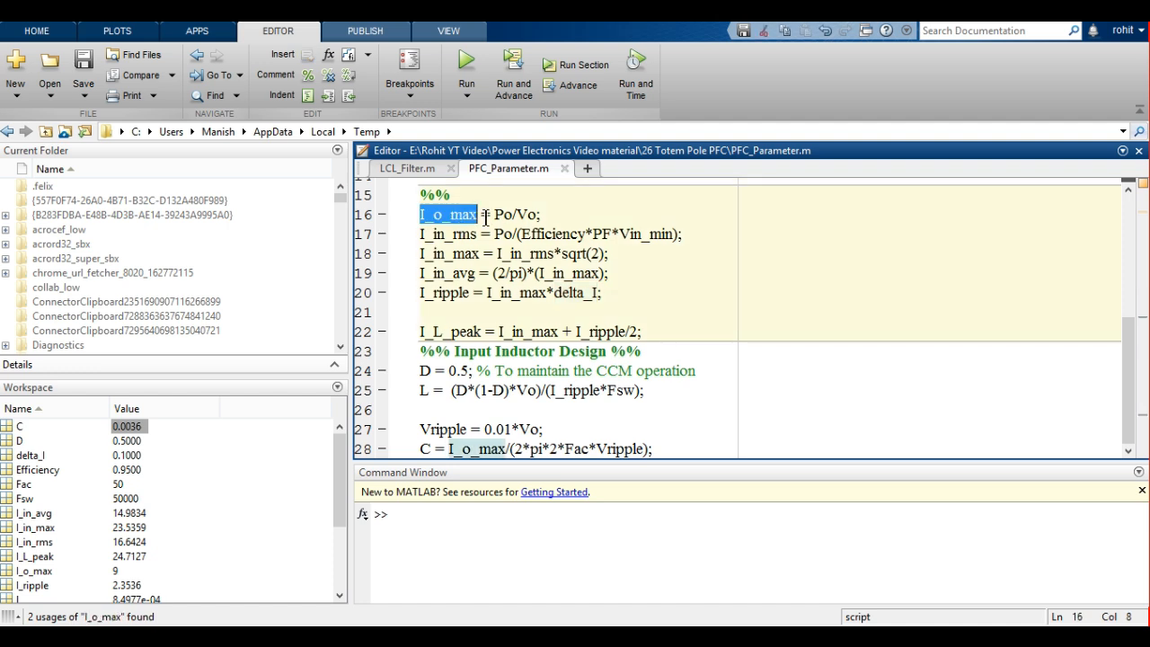
{"action": "left_click", "coordinate": [503, 214]}
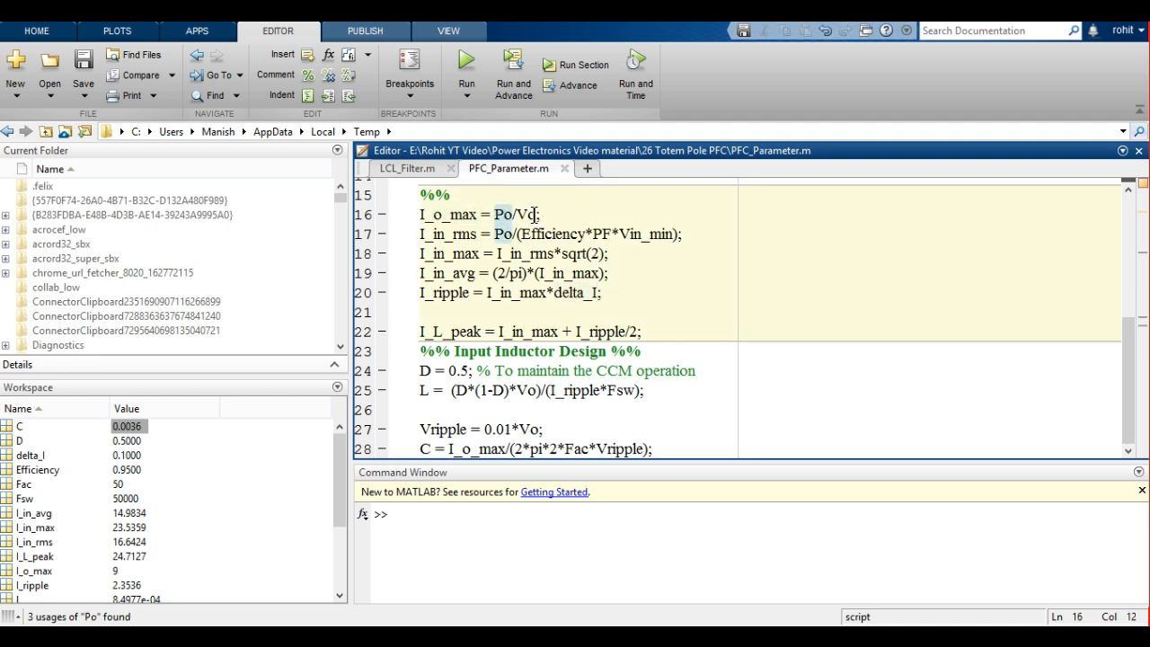
{"action": "left_click", "coordinate": [536, 214]}
{"action": "double_click", "coordinate": [469, 233]}
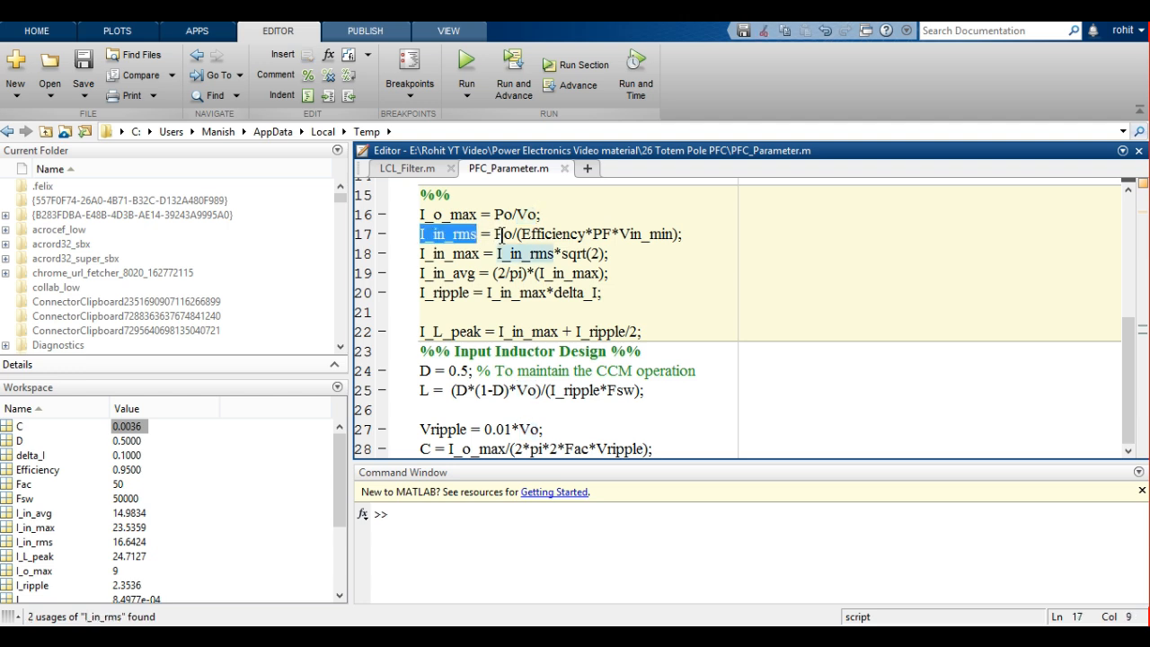
{"action": "left_click", "coordinate": [500, 234]}
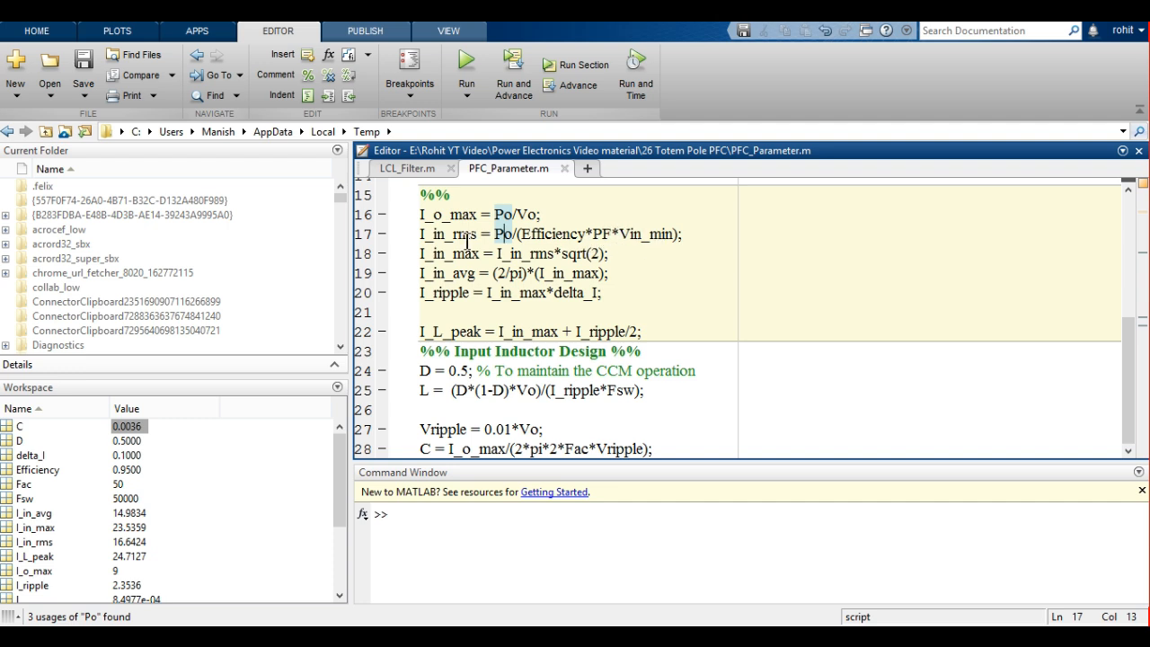
{"action": "left_click", "coordinate": [450, 254]}
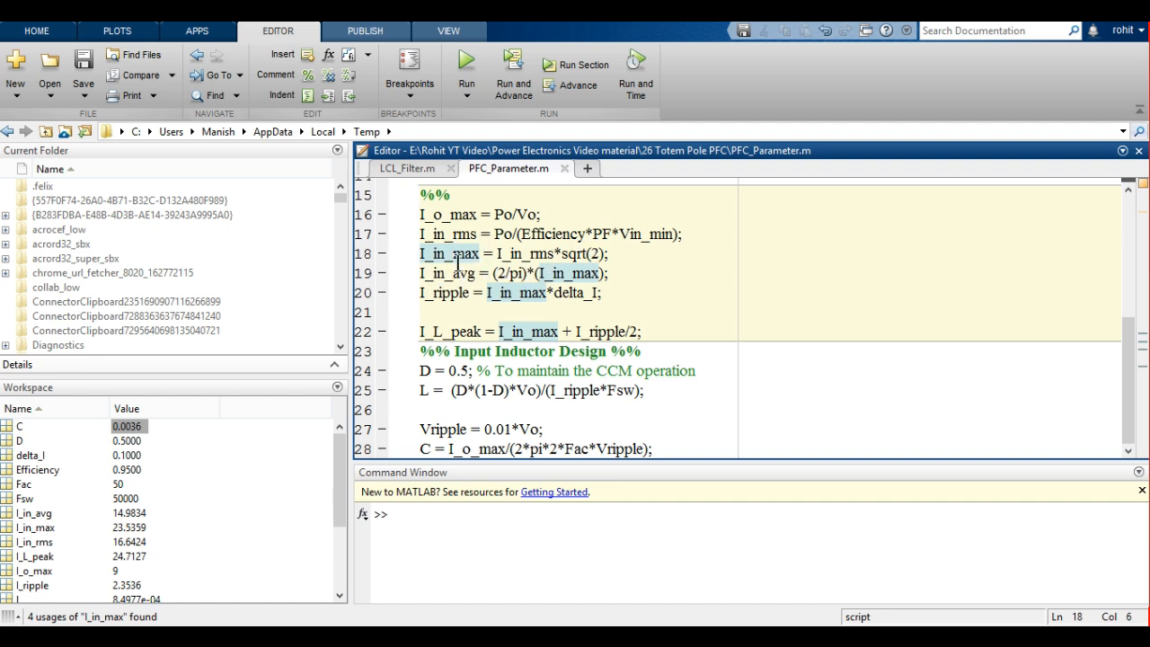
{"action": "double_click", "coordinate": [441, 297]}
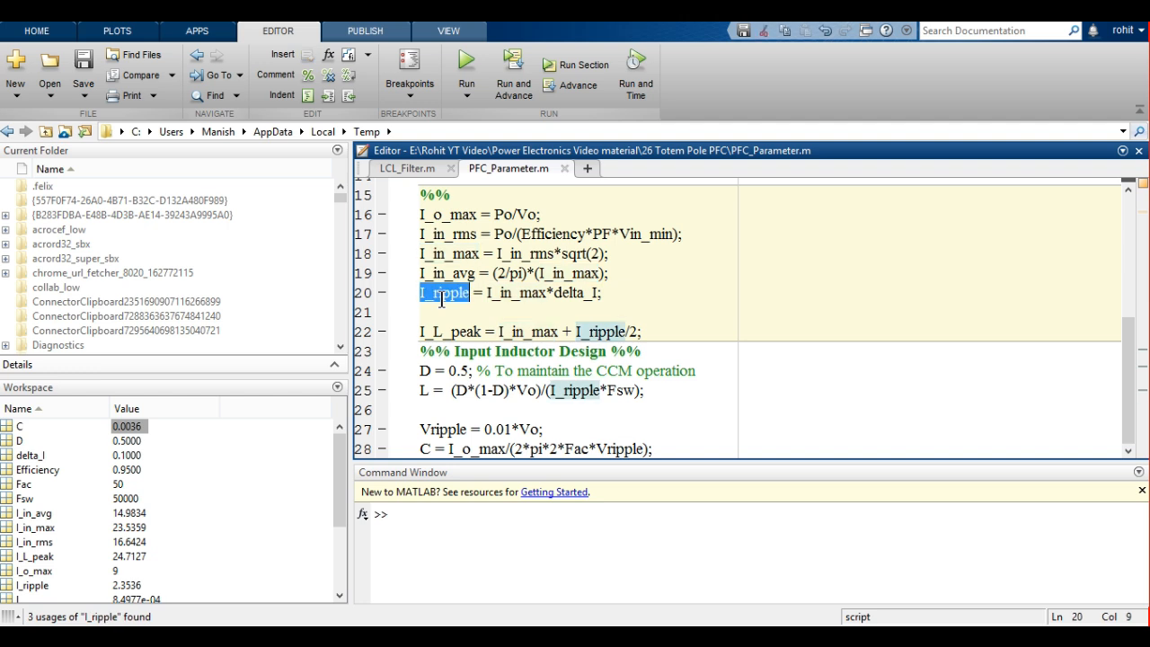
{"action": "double_click", "coordinate": [459, 254]}
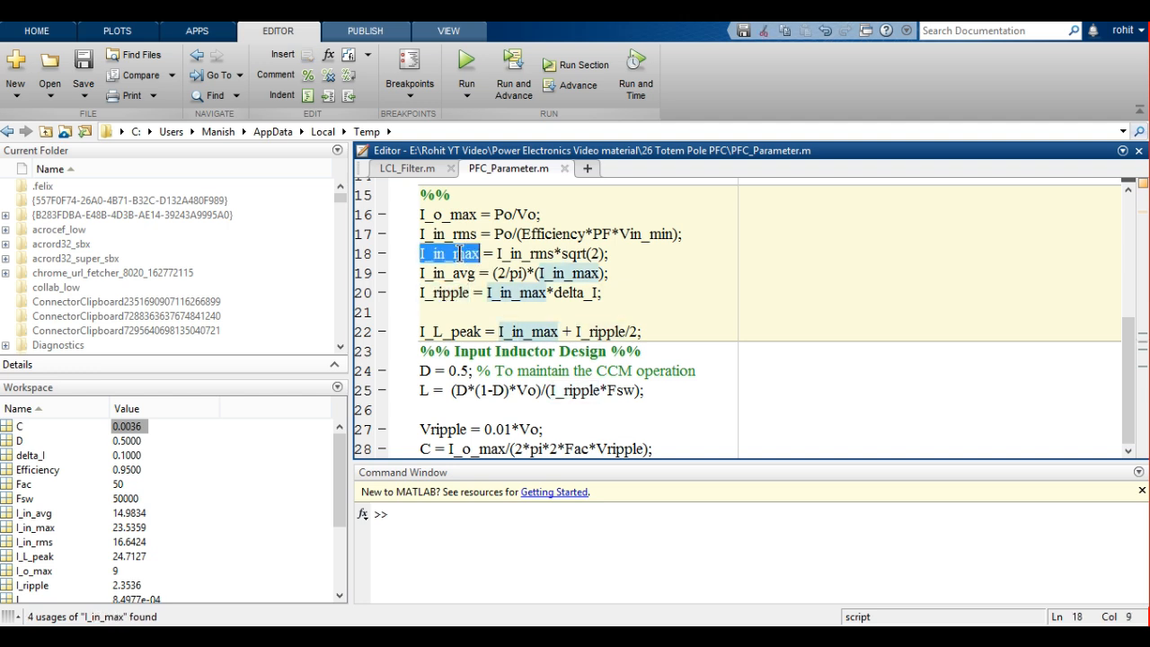
Examine the script's equations for the ripple current and the peak inductor current, including their I_in_max, delta_I and I_ripple terms
{"action": "double_click", "coordinate": [574, 293]}
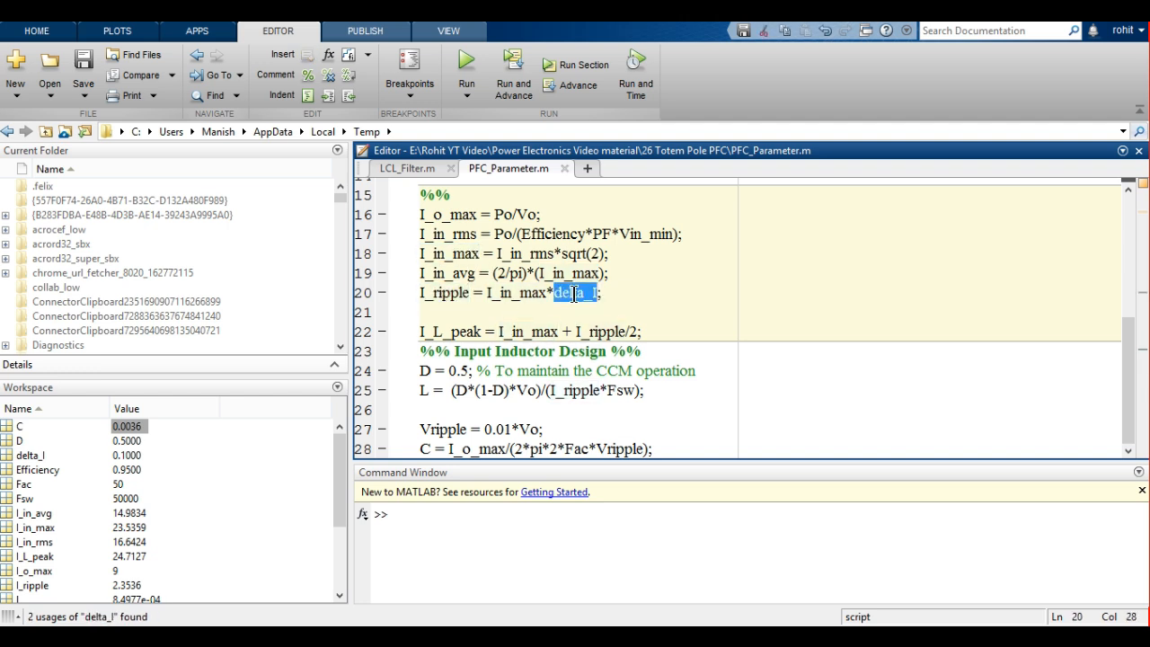
{"action": "double_click", "coordinate": [444, 326]}
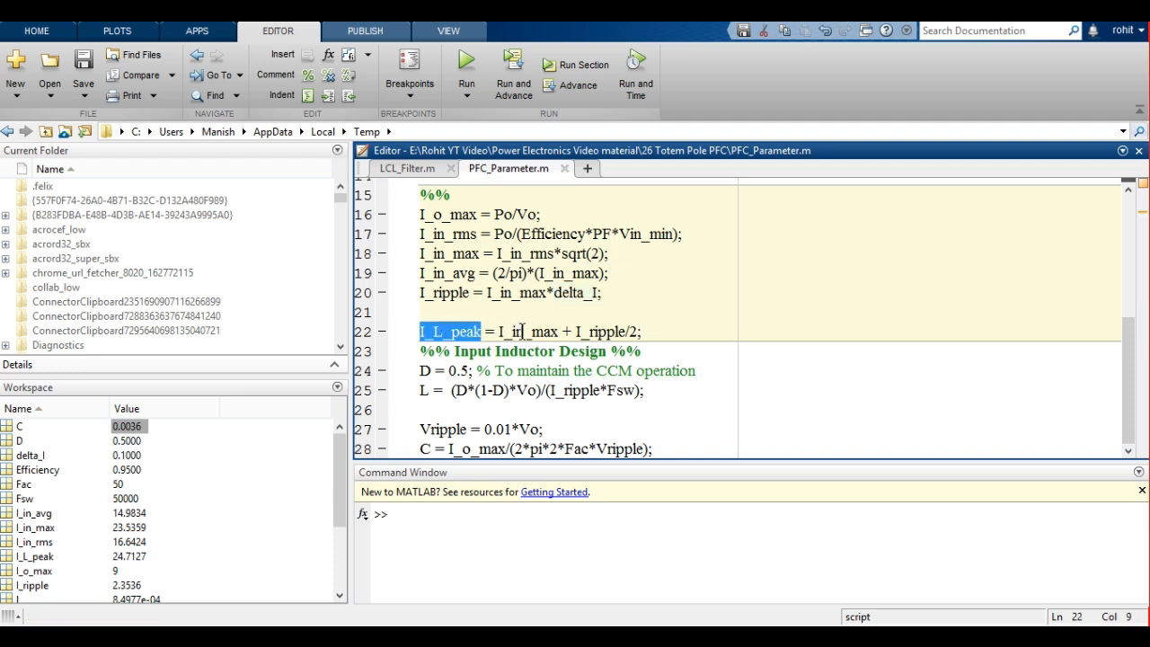
{"action": "double_click", "coordinate": [523, 331]}
{"action": "double_click", "coordinate": [593, 332]}
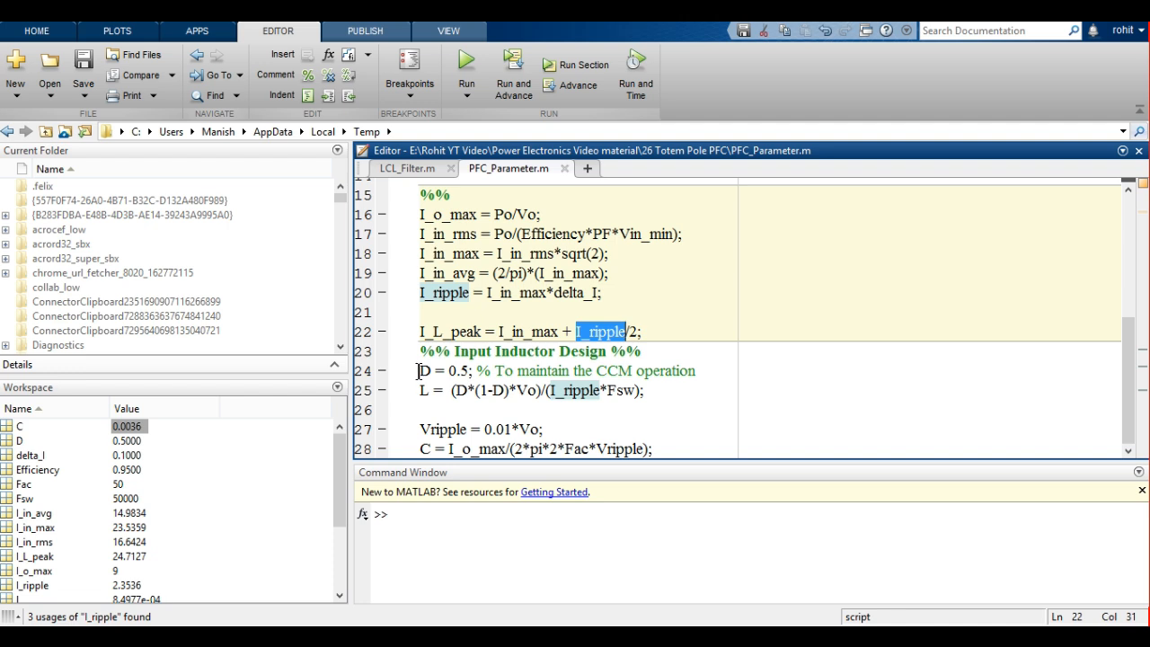
Examine the input inductor equation for L, covering its duty ratio, output voltage, ripple current and switching frequency terms
{"action": "double_click", "coordinate": [424, 390]}
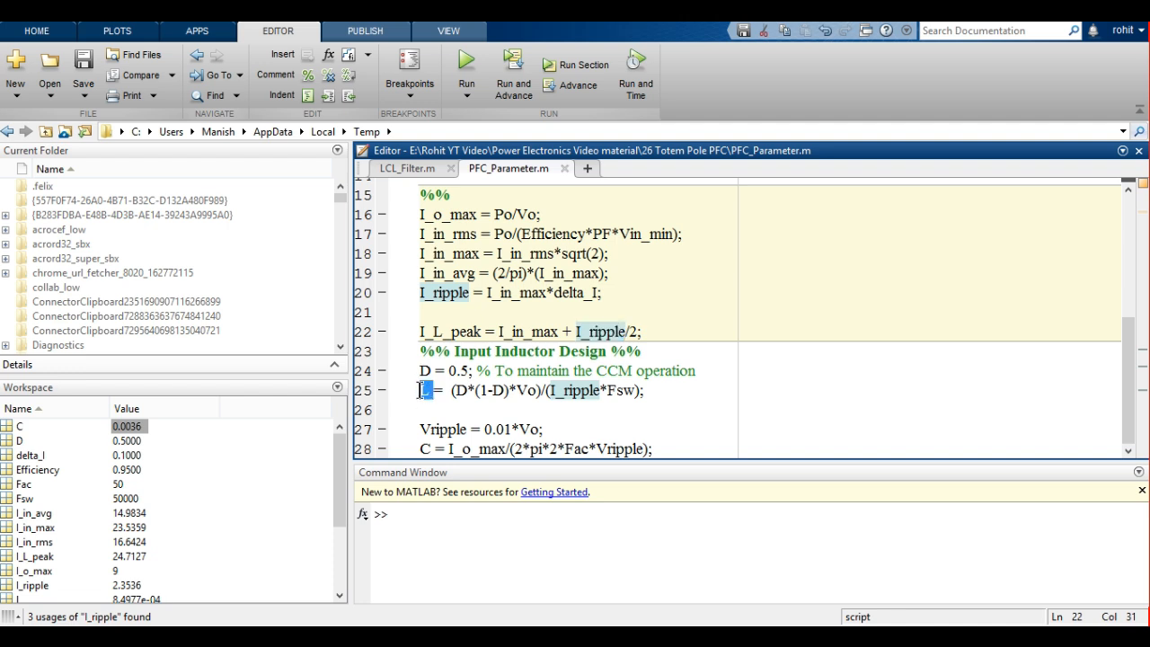
{"action": "left_click", "coordinate": [457, 390]}
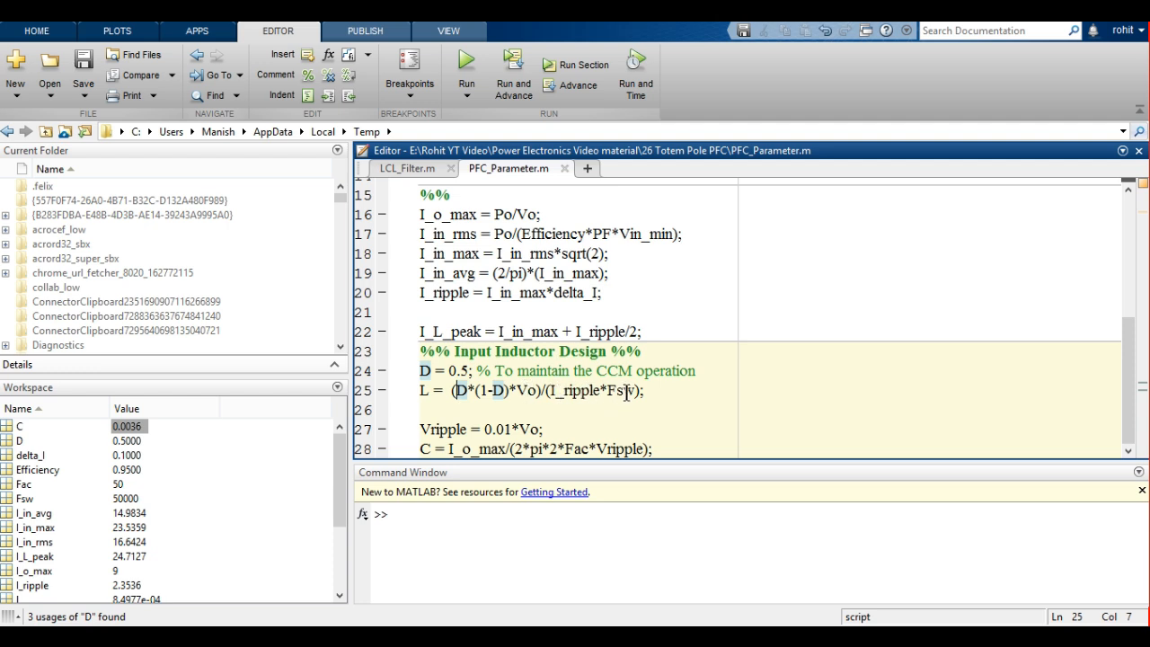
{"action": "left_click_drag", "start_coordinate": [660, 392], "coordinate": [404, 377]}
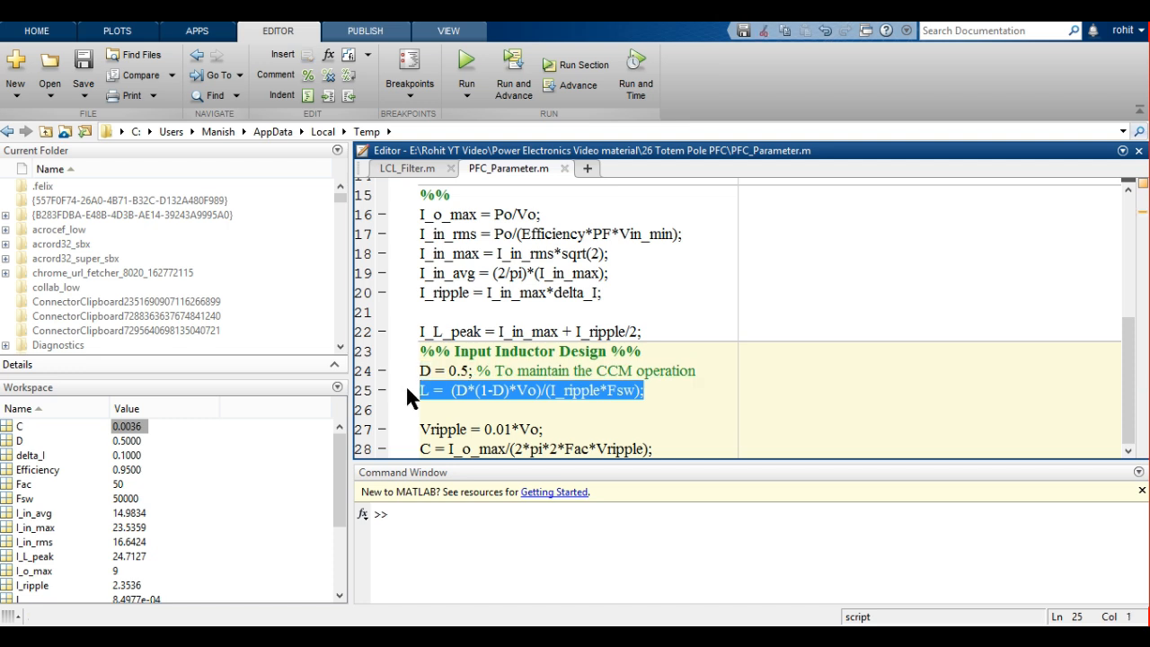
Examine the output voltage ripple definition and the capacitor equation with its I_o_max, Fac and Vripple terms
{"action": "left_click", "coordinate": [441, 429]}
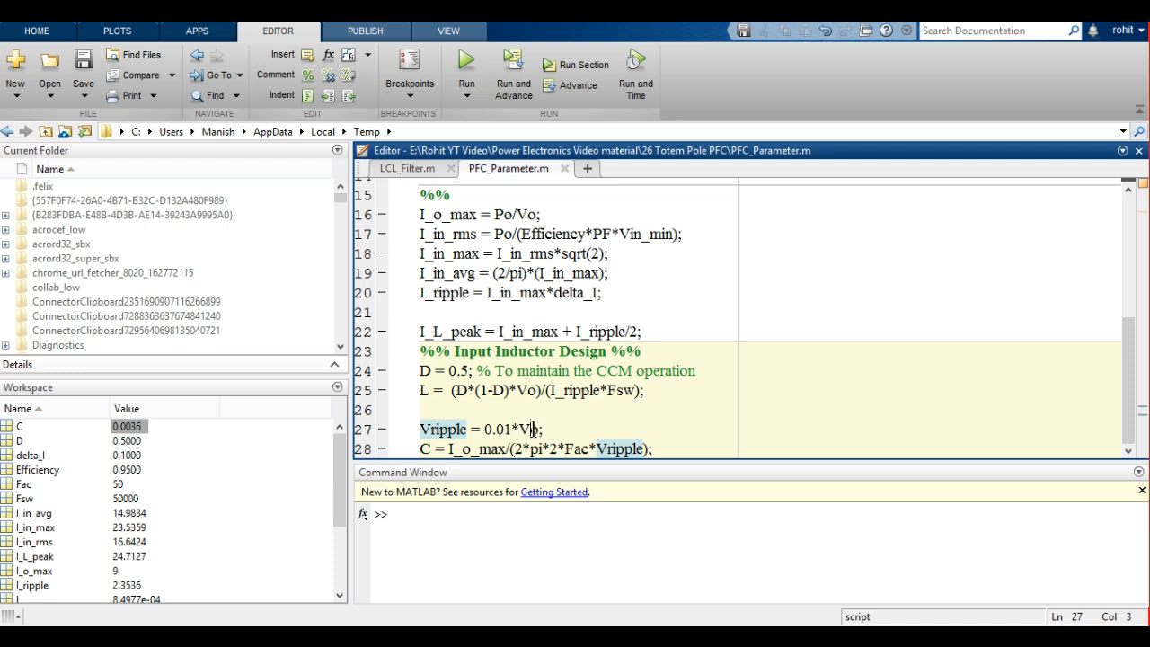
{"action": "left_click", "coordinate": [533, 428]}
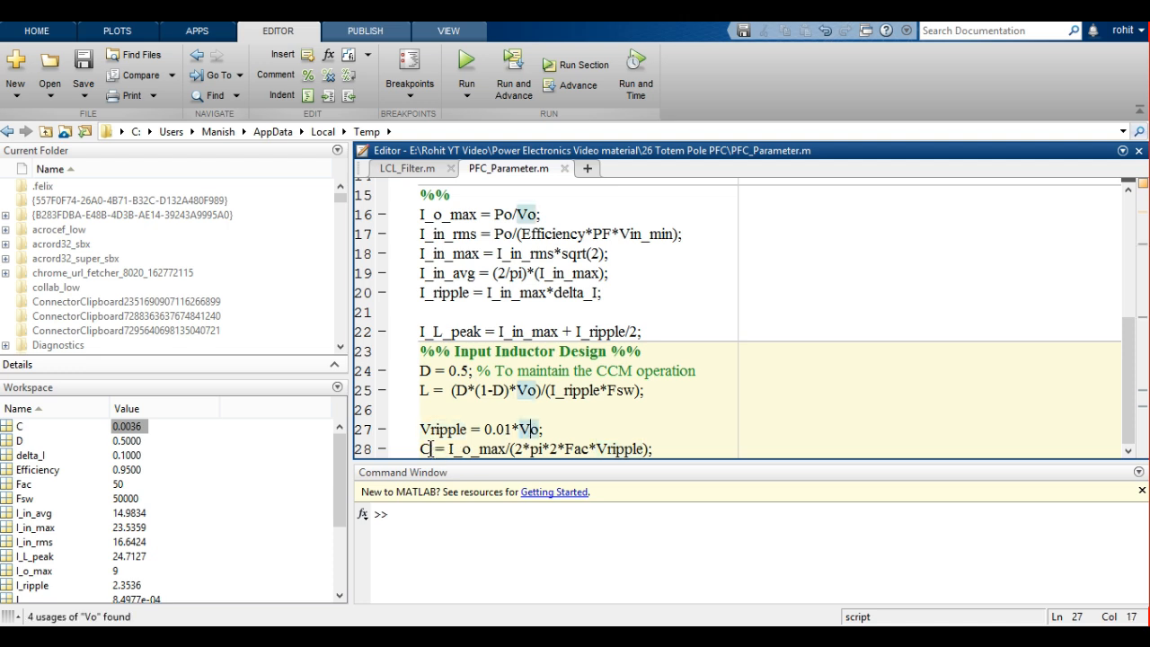
{"action": "double_click", "coordinate": [471, 448]}
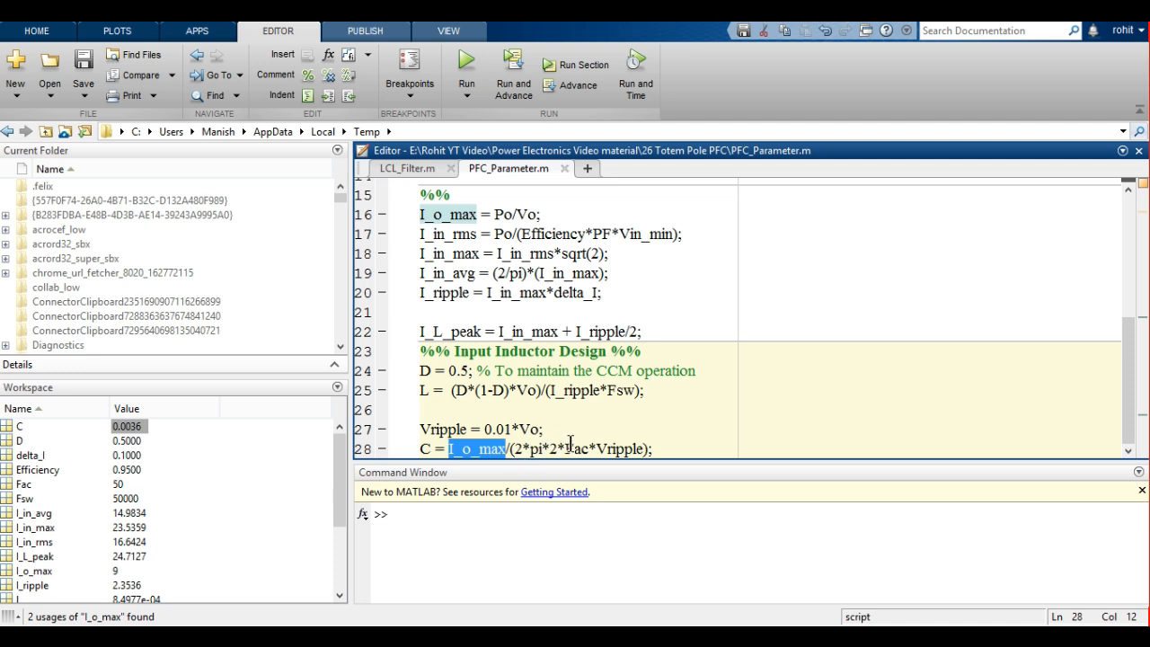
{"action": "double_click", "coordinate": [616, 447]}
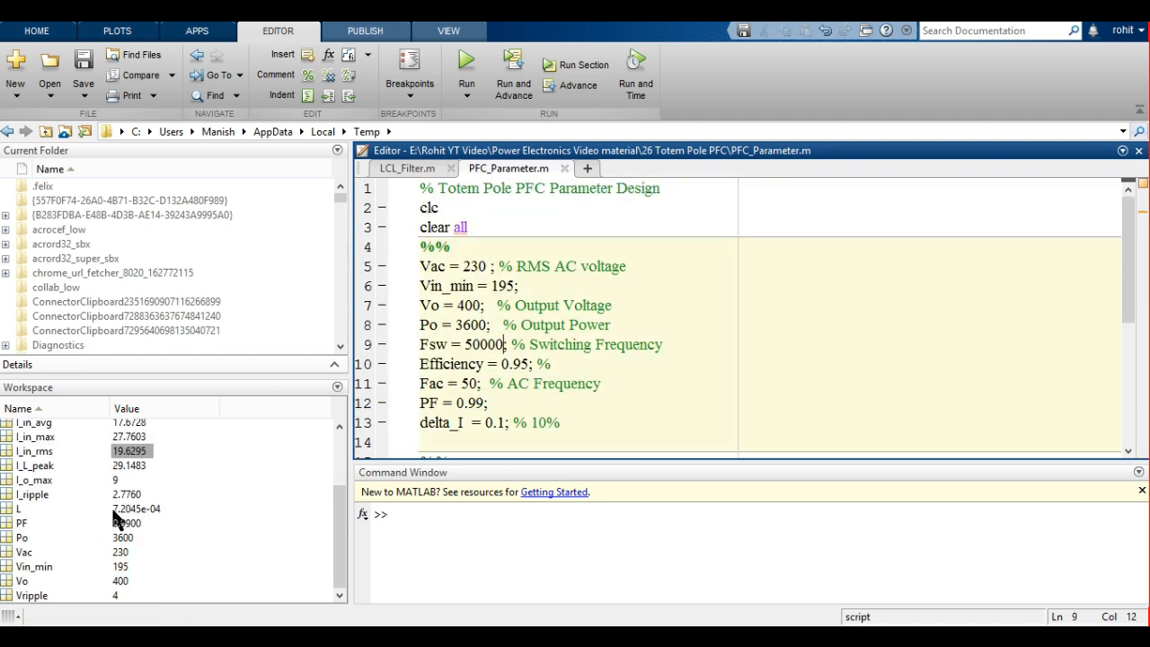
Check the calculated values of the inductor L and the capacitor C among the workspace variables
{"action": "left_click", "coordinate": [122, 511]}
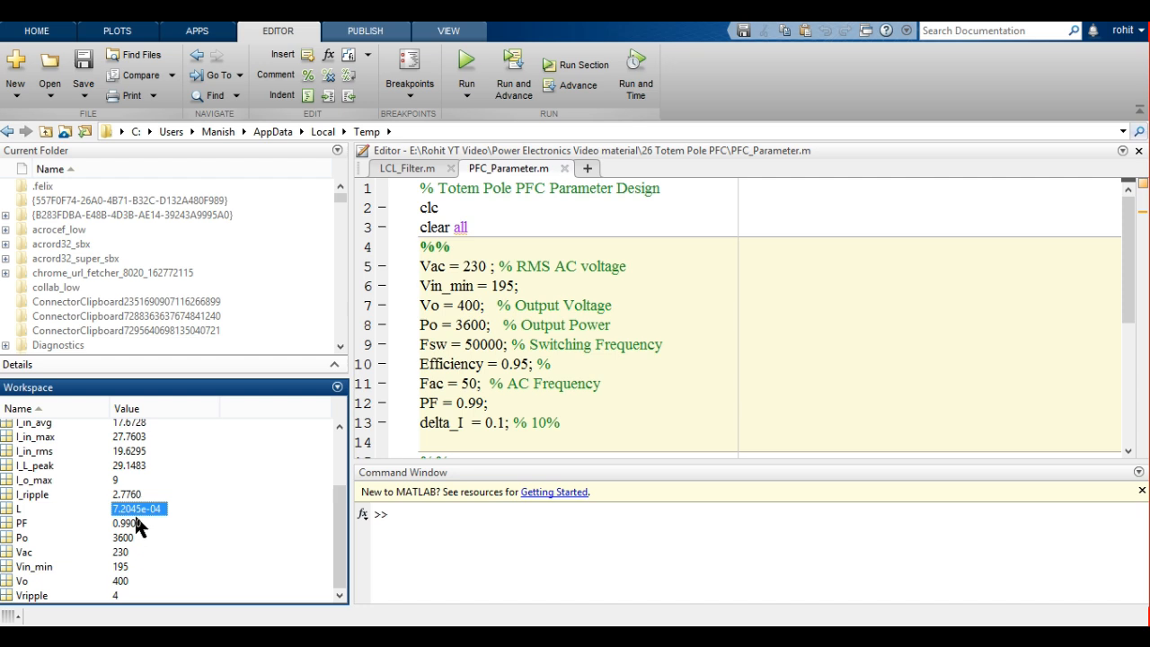
{"action": "scroll", "coordinate": [134, 513], "scroll_direction": "up", "scroll_amount": 2}
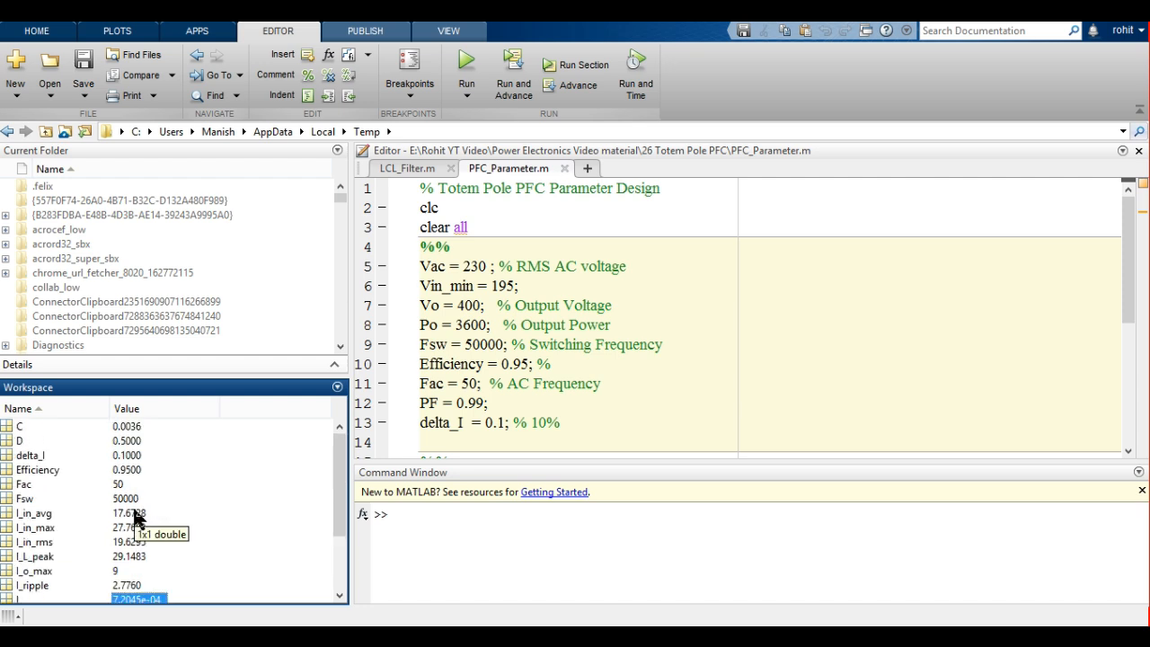
{"action": "left_click", "coordinate": [124, 427]}
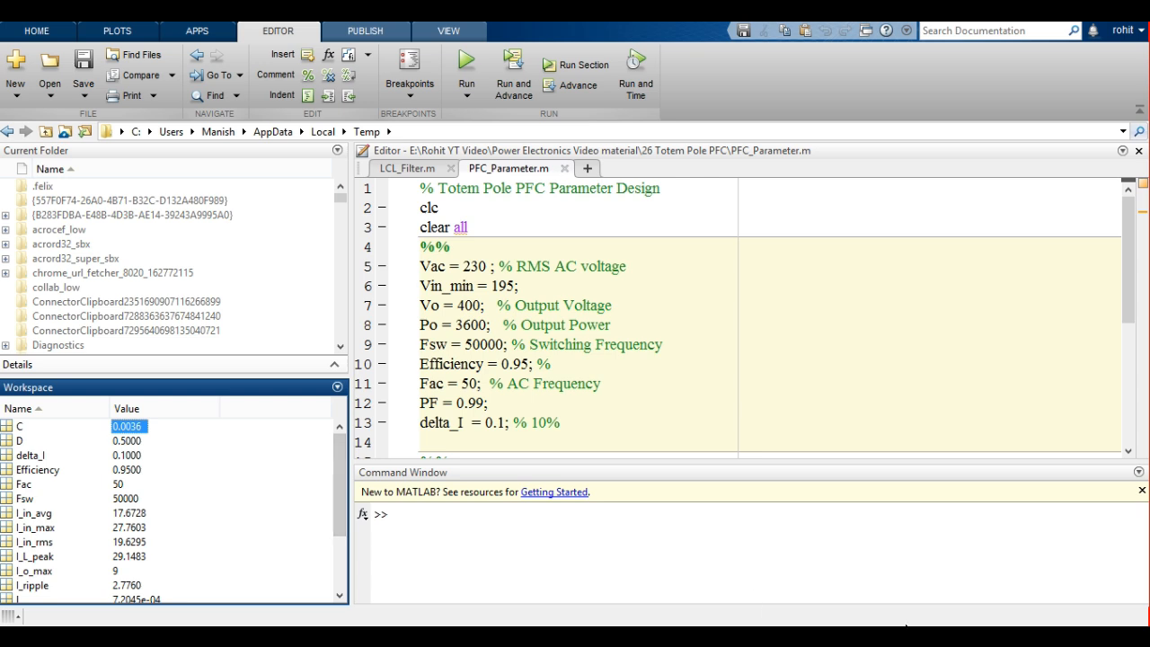
Switch to the Totem_Pole_PFC Simulink model and check the inductance of the series inductor on the AC side
{"action": "mouse_move", "coordinate": [853, 624]}
{"action": "left_click", "coordinate": [855, 568]}
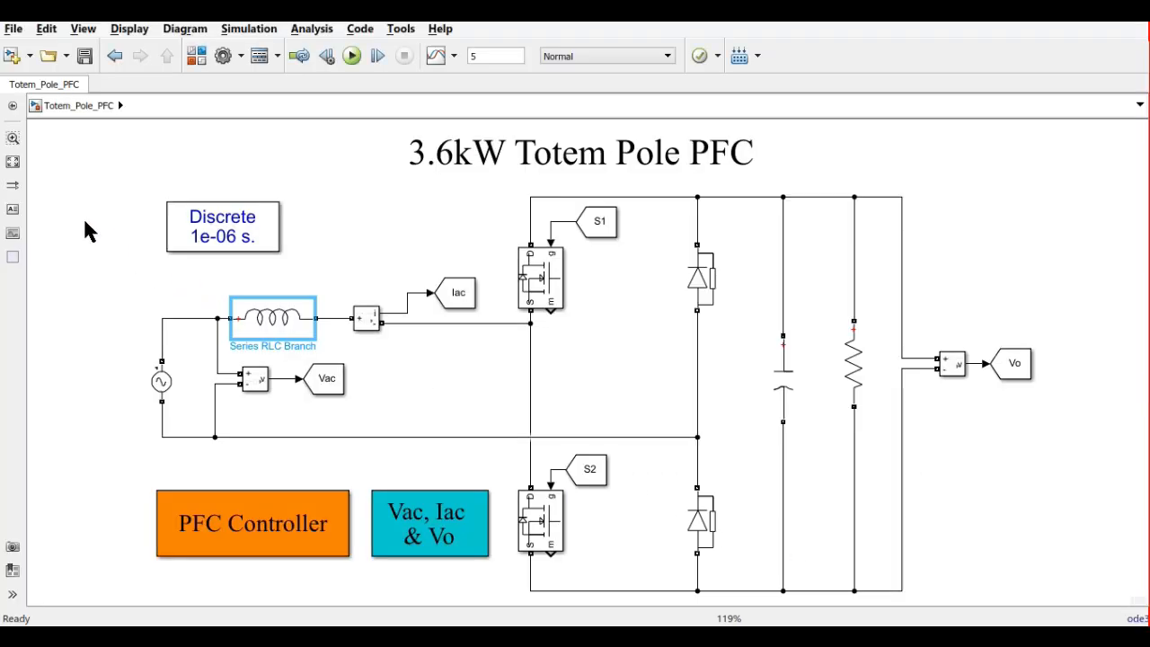
{"action": "double_click", "coordinate": [276, 324]}
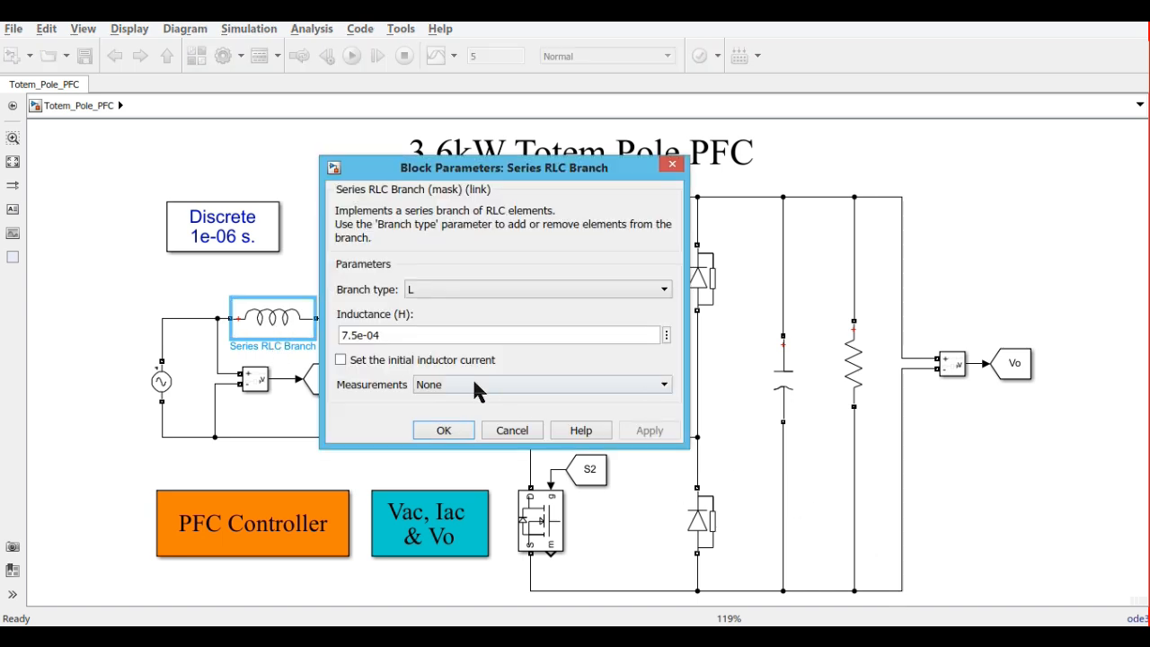
{"action": "double_click", "coordinate": [384, 335]}
{"action": "left_click", "coordinate": [454, 422]}
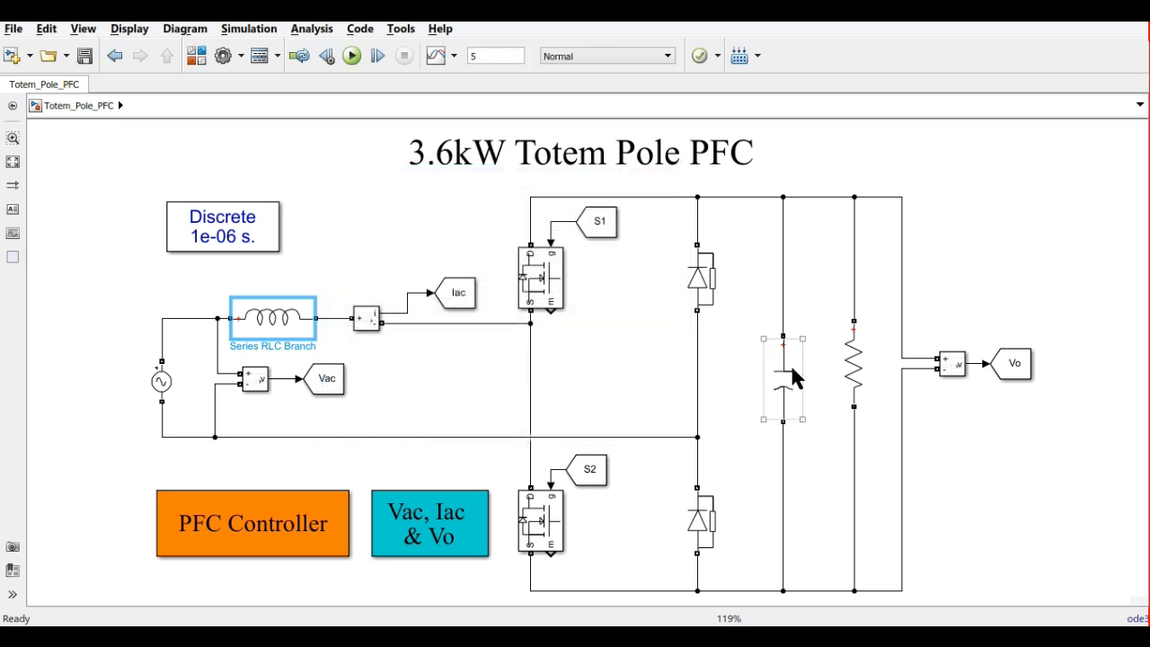
Set the capacitance of the output capacitor to 3600e-6 F
{"action": "left_click", "coordinate": [789, 382]}
{"action": "double_click", "coordinate": [790, 382]}
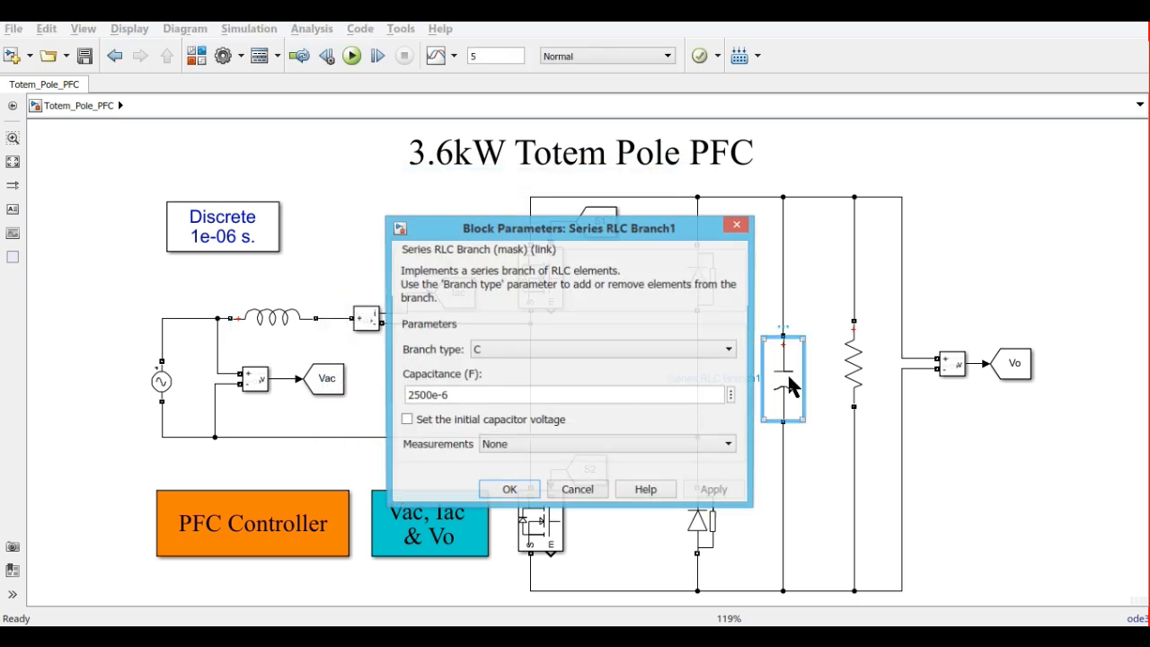
{"action": "double_click", "coordinate": [452, 400]}
{"action": "left_click", "coordinate": [419, 395]}
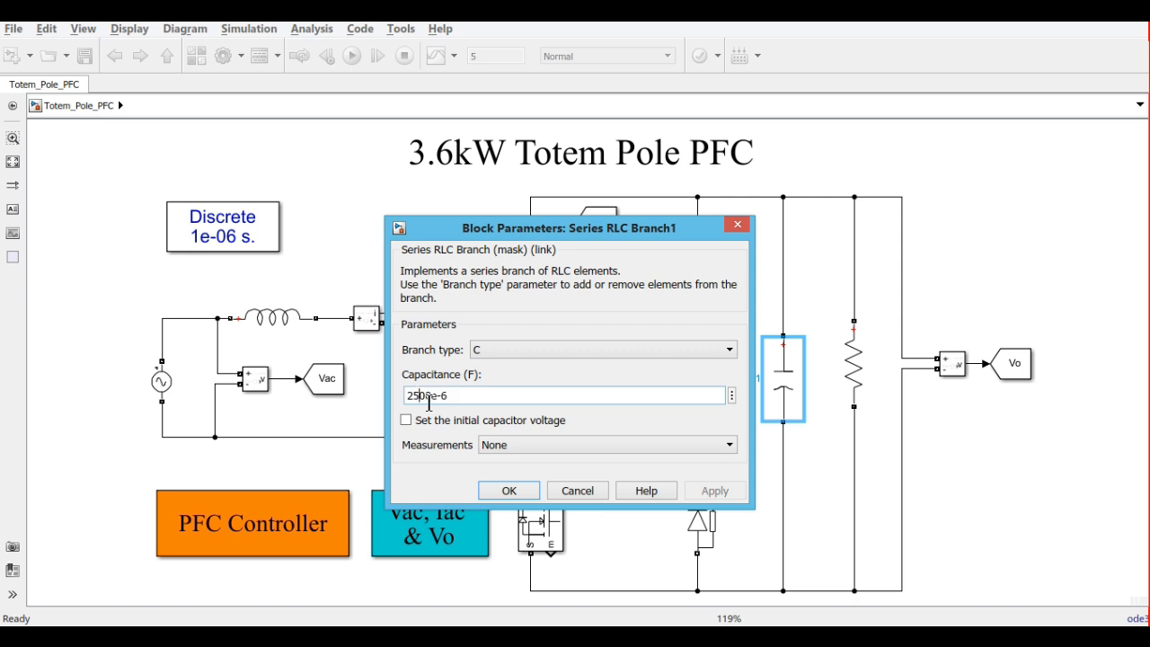
{"action": "key", "text": "BackSpace"}
{"action": "key", "text": "BackSpace"}
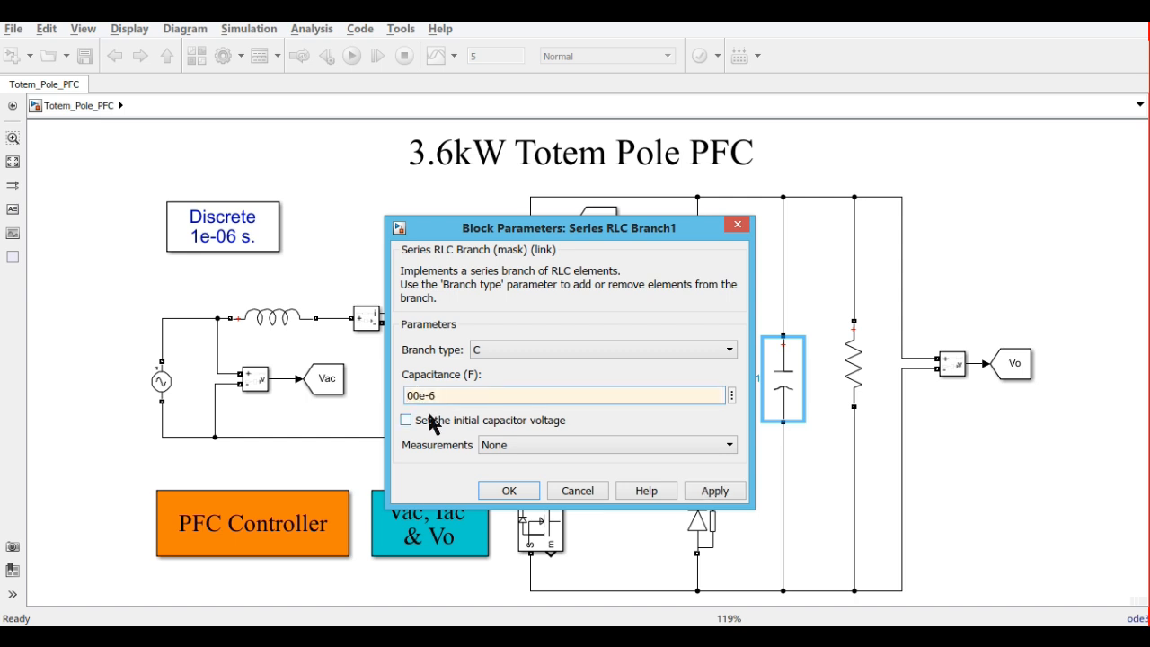
{"action": "type", "text": "36"}
{"action": "left_click", "coordinate": [510, 490]}
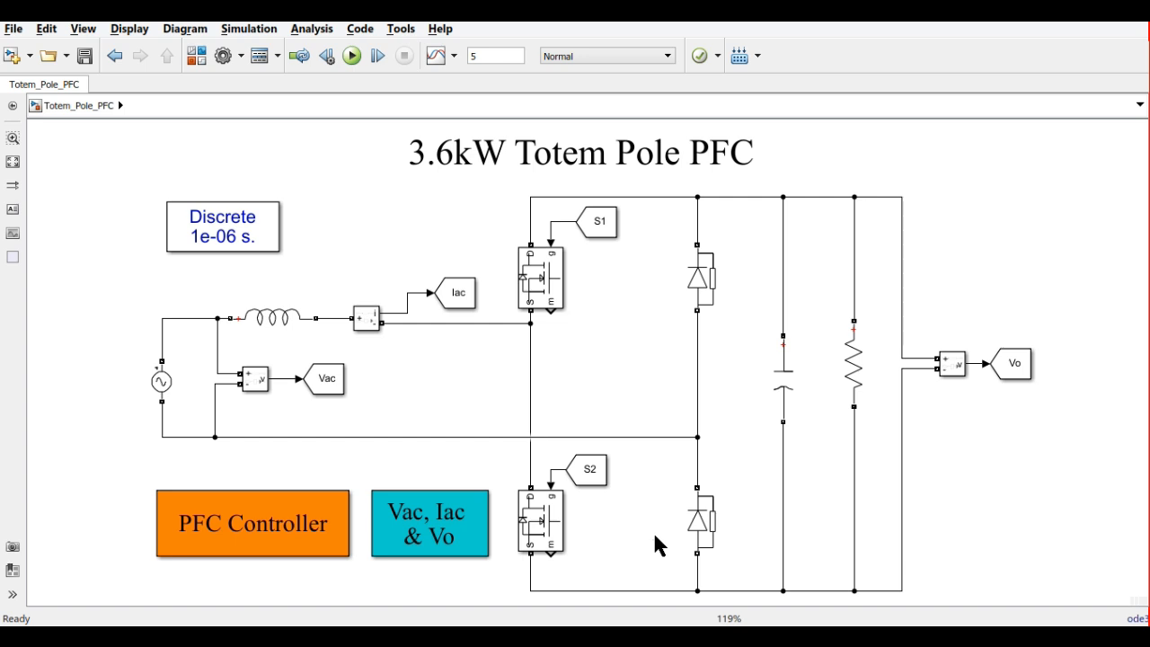
In the PFC Controller subsystem, delete the signal lines feeding the S1 and S2 gate signal tags
{"action": "left_click", "coordinate": [273, 532]}
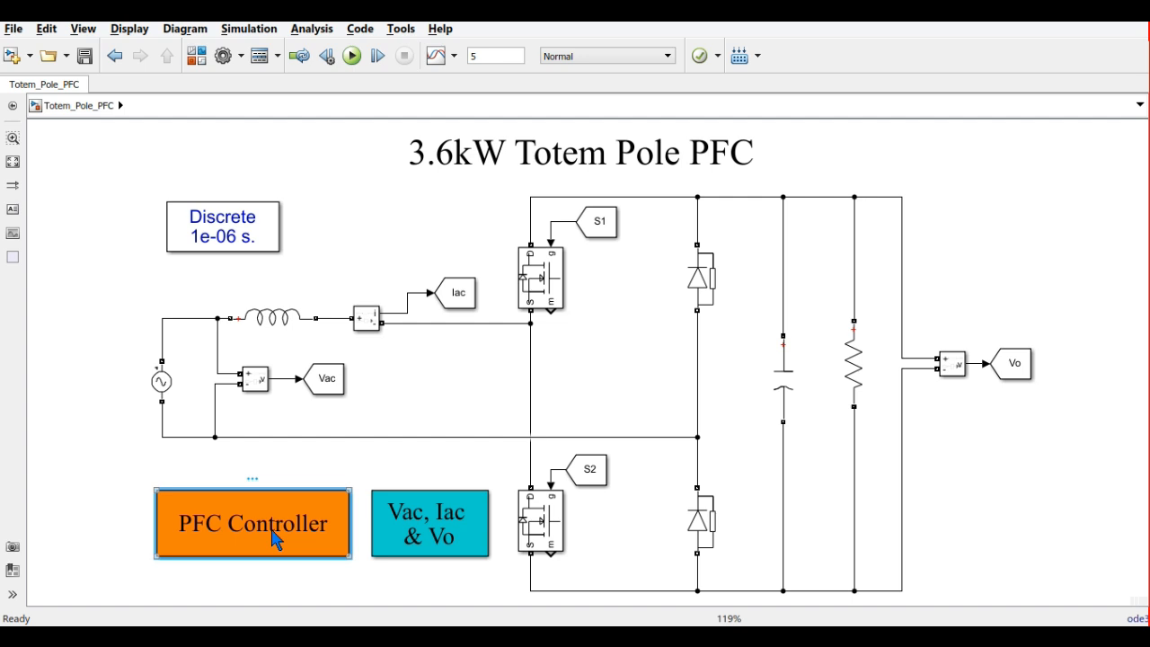
{"action": "double_click", "coordinate": [275, 539]}
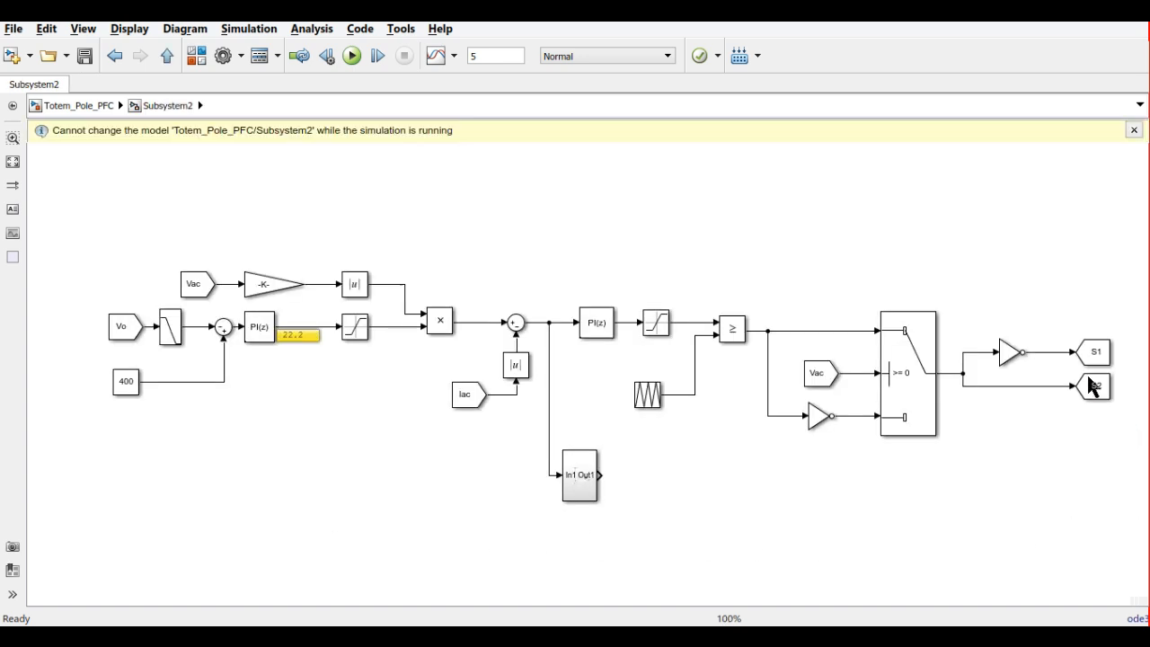
{"action": "left_click_drag", "start_coordinate": [1041, 316], "coordinate": [1046, 399]}
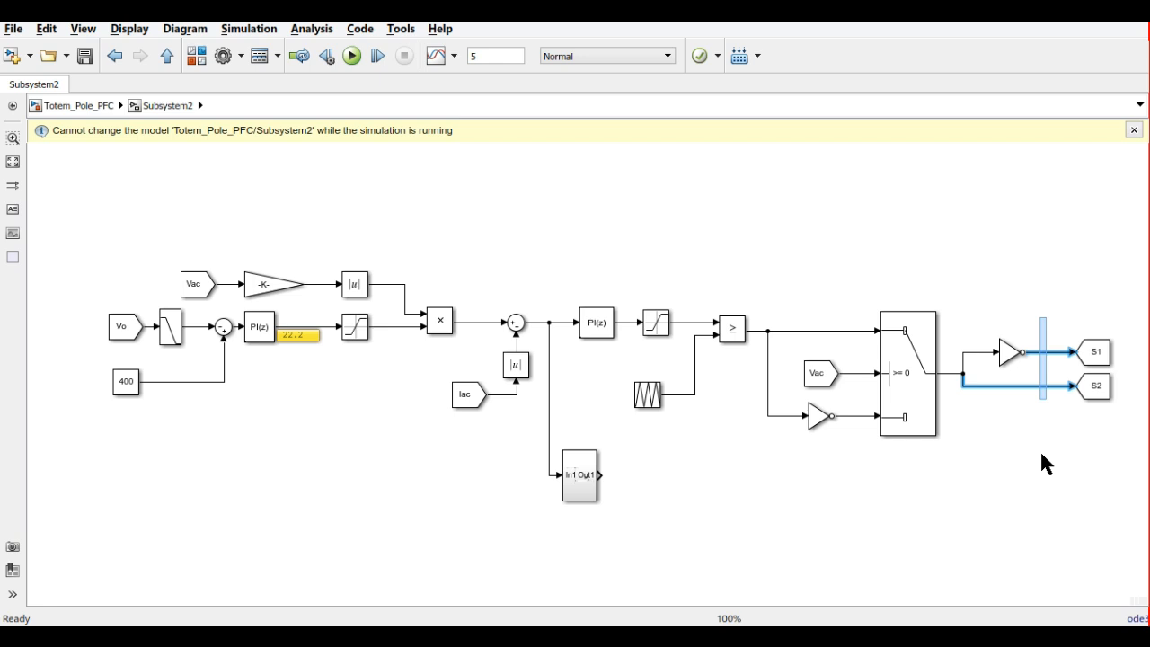
{"action": "key", "text": "Delete"}
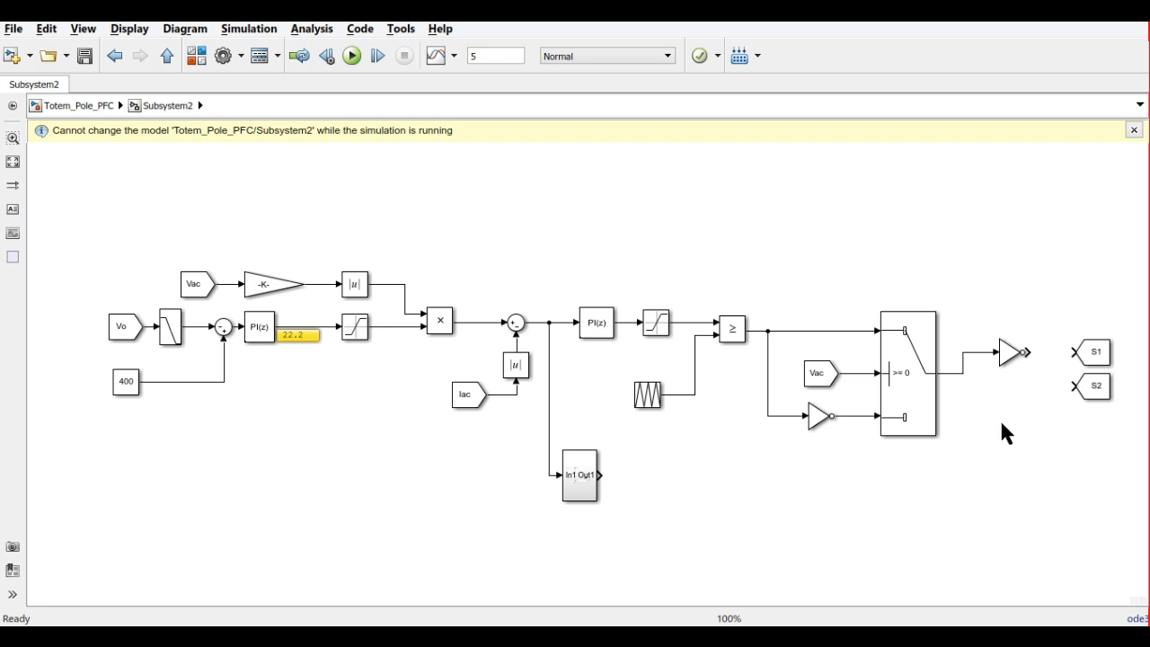
Simulate the model without gate signals and review the active and reactive power displays in the Vac, Iac & Vo subsystem
{"action": "left_click", "coordinate": [78, 105]}
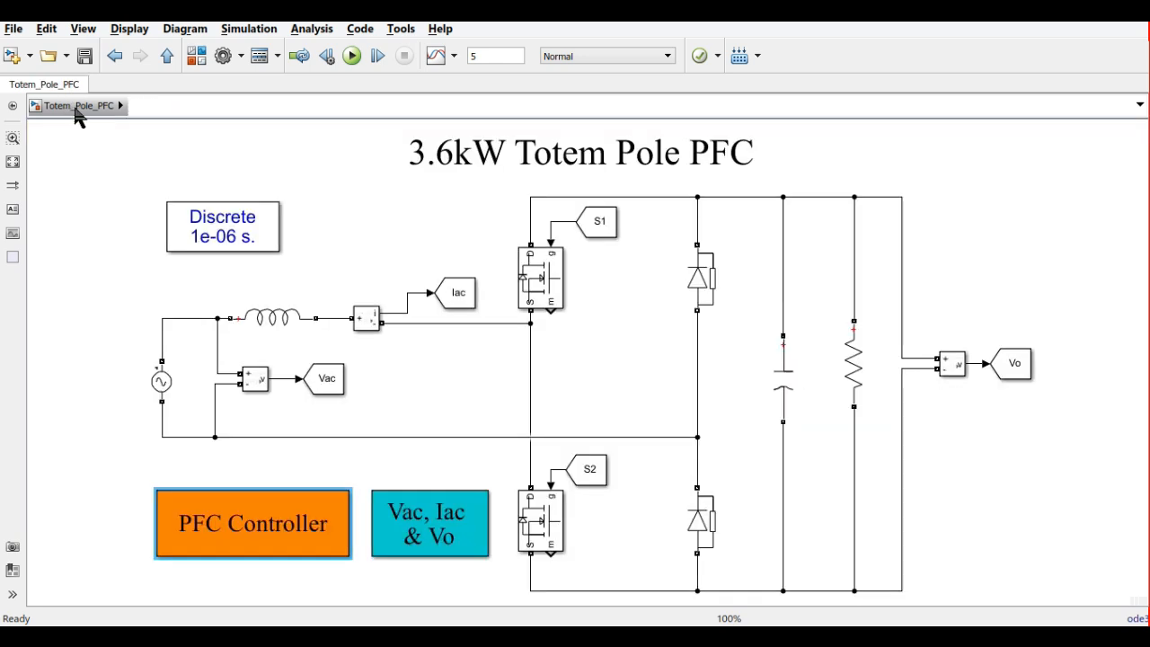
{"action": "left_click", "coordinate": [469, 523]}
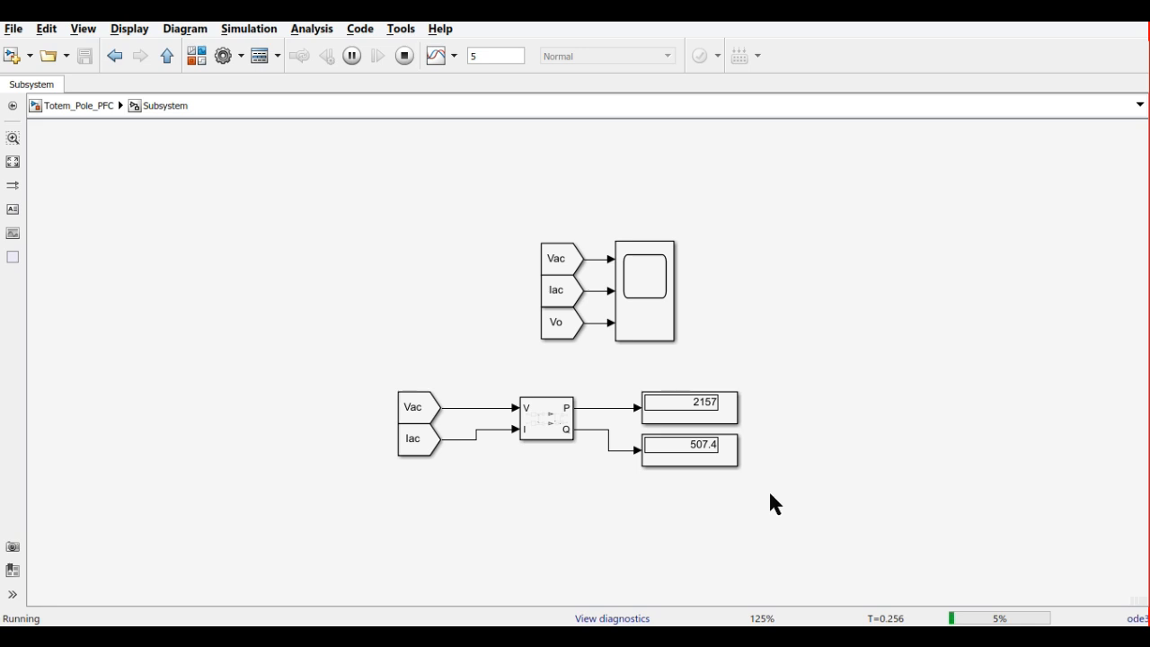
{"action": "left_click_drag", "start_coordinate": [770, 495], "coordinate": [663, 366]}
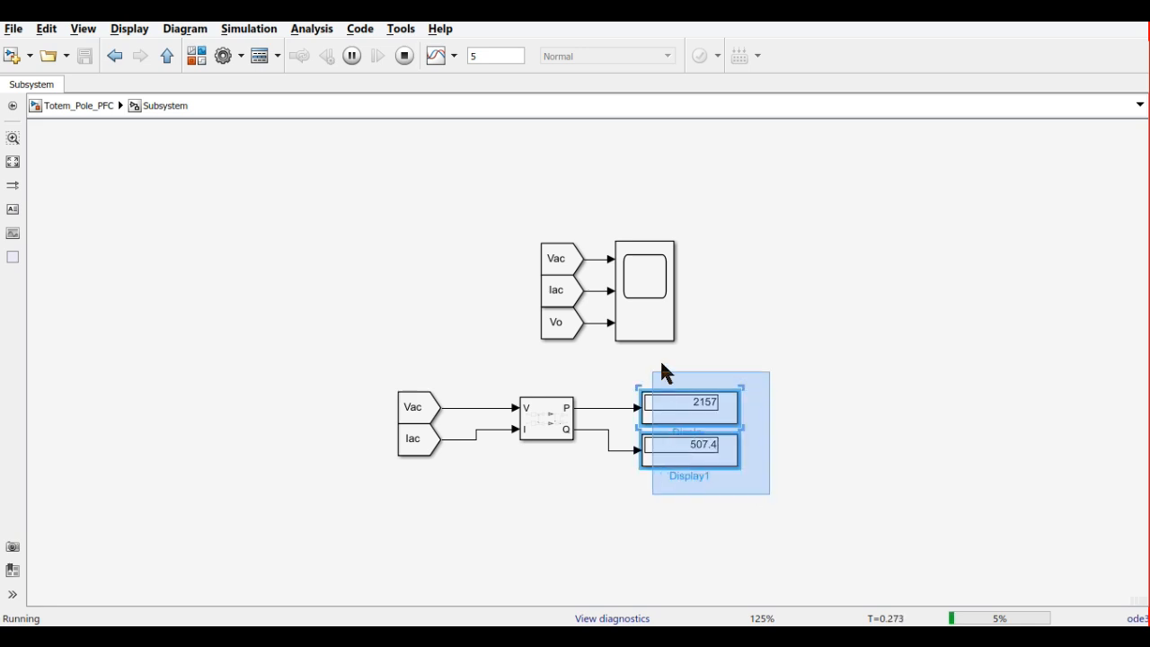
View the Vac, Iac and Vo waveforms in the scope and zoom in on the input current pulses
{"action": "left_click", "coordinate": [653, 297]}
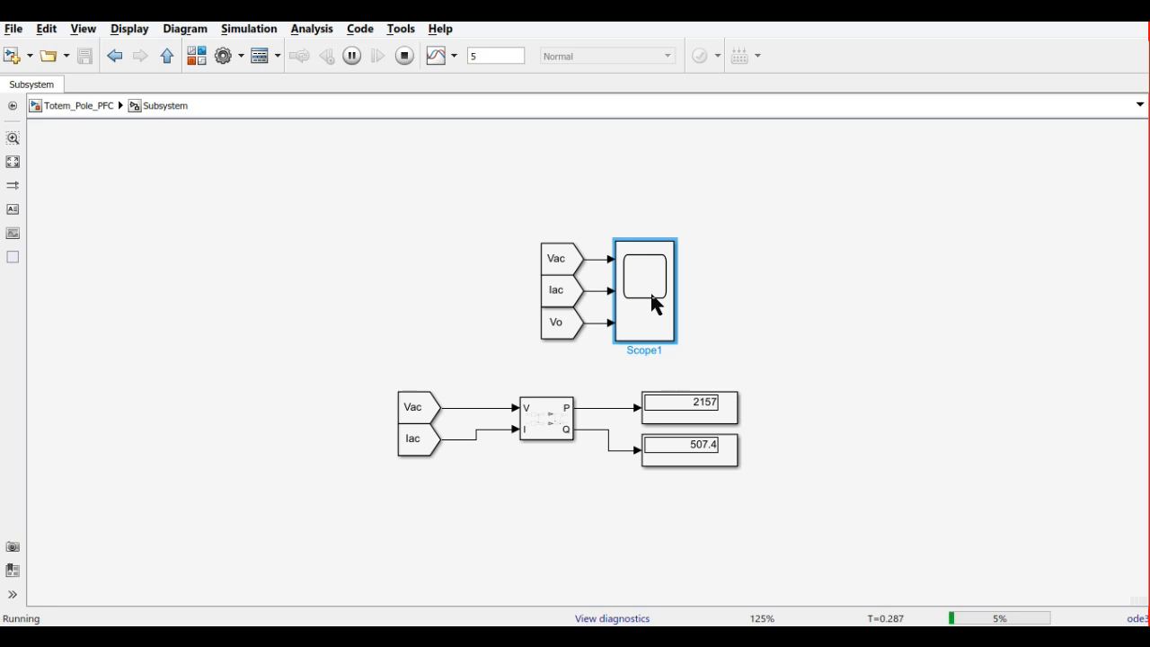
{"action": "double_click", "coordinate": [652, 296]}
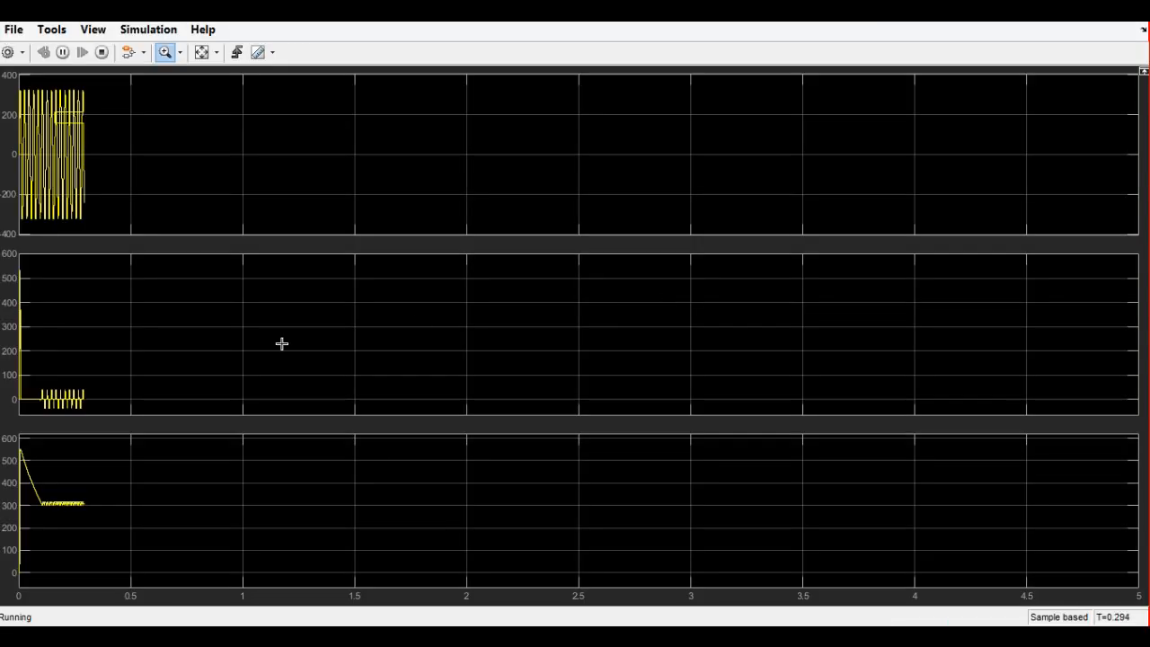
{"action": "left_click_drag", "start_coordinate": [118, 374], "coordinate": [77, 417]}
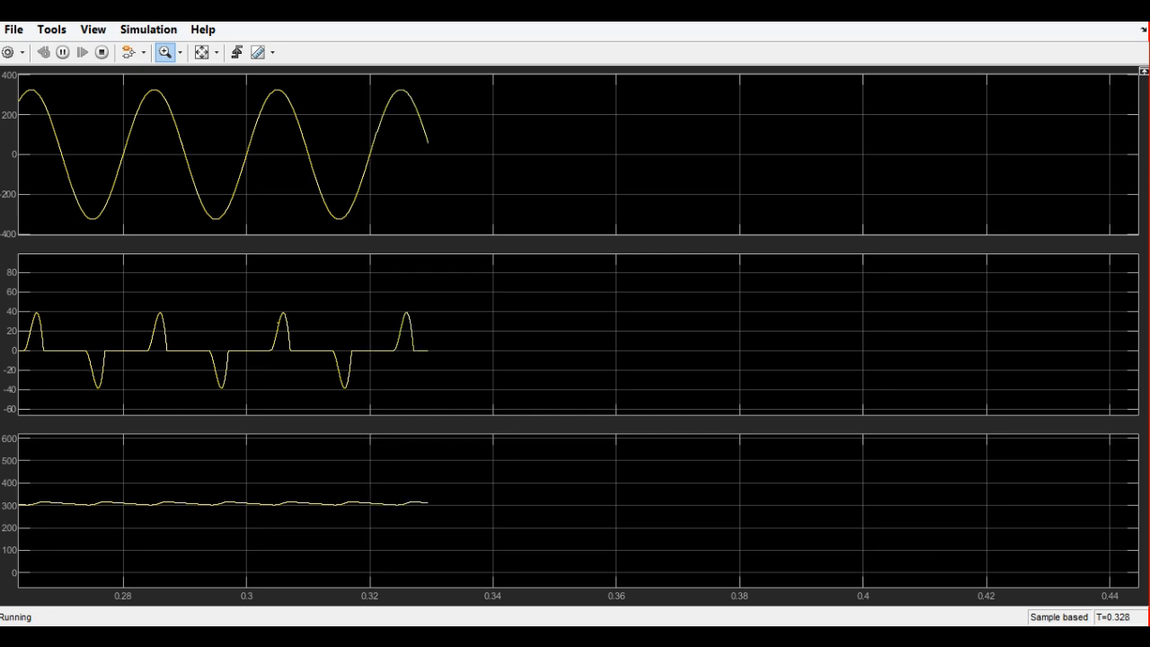
{"action": "left_click", "coordinate": [1120, 15]}
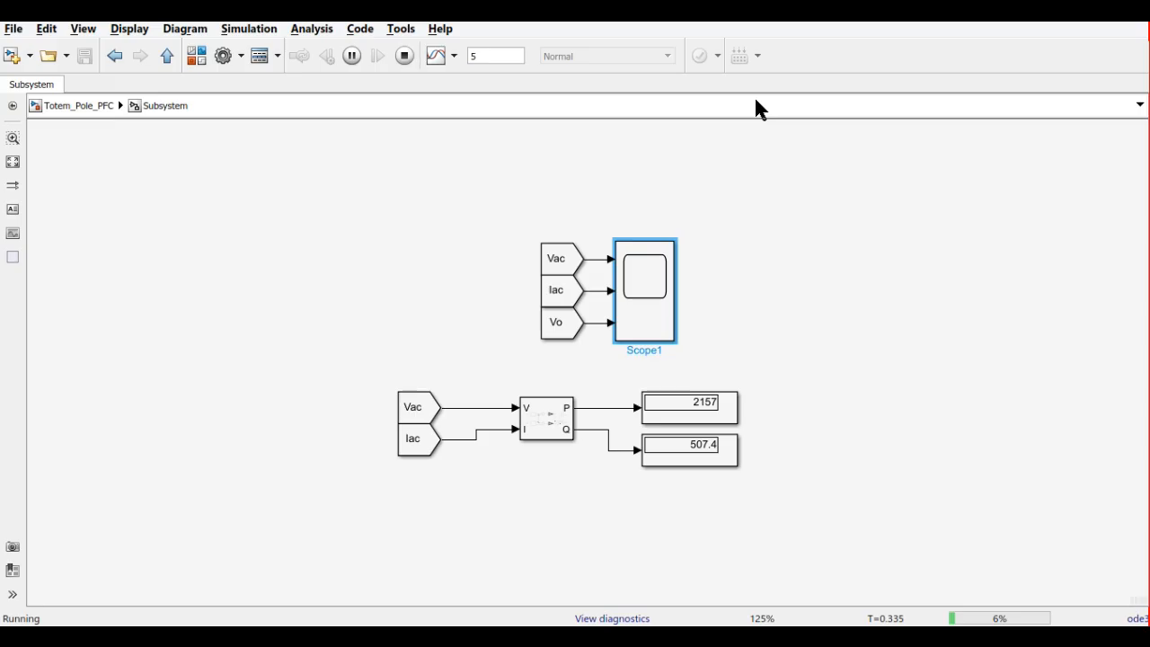
Stop the simulation and open the FFT Analysis tool from the powergui block at the model's top level
{"action": "left_click", "coordinate": [404, 55]}
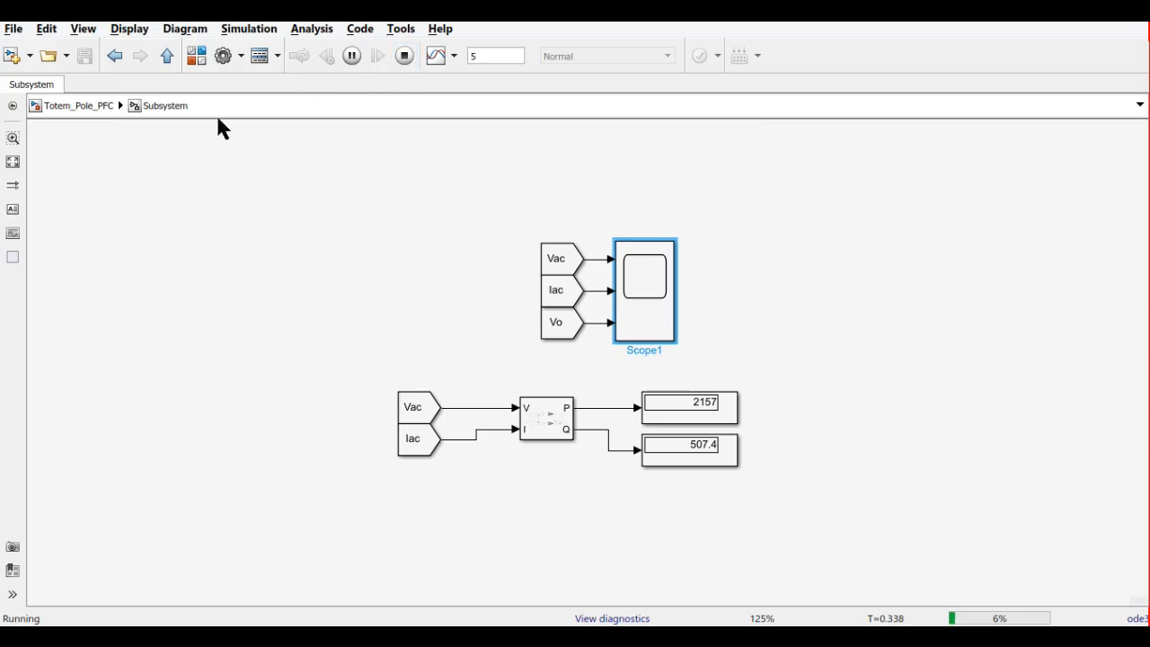
{"action": "left_click", "coordinate": [67, 109]}
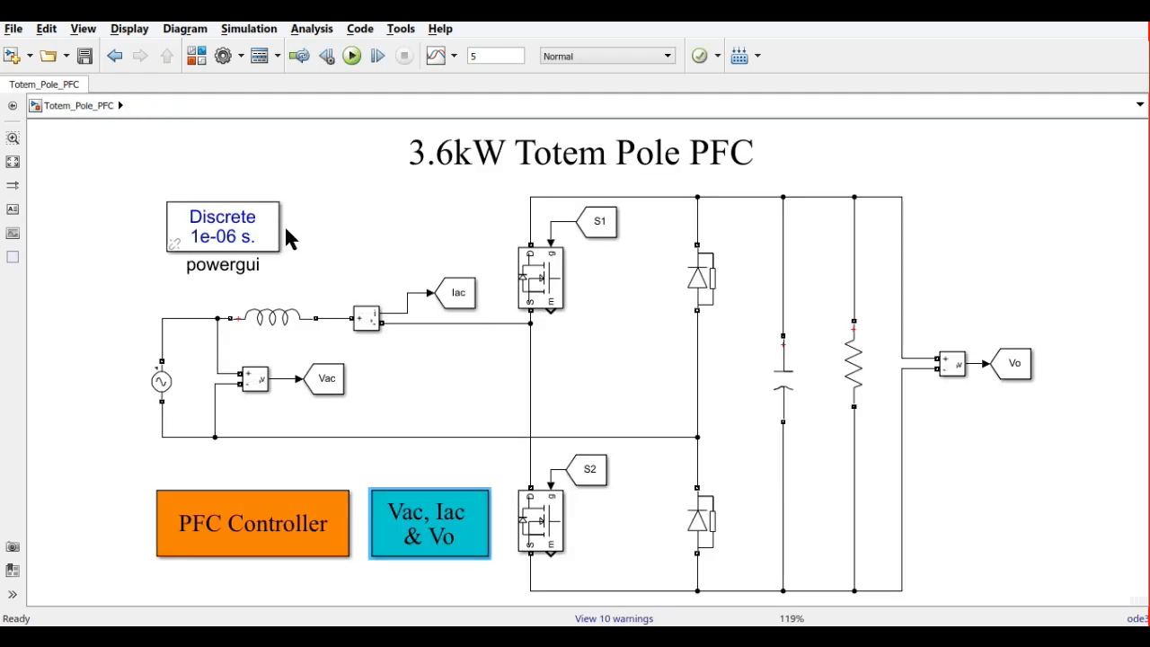
{"action": "left_click", "coordinate": [248, 232]}
{"action": "double_click", "coordinate": [248, 232]}
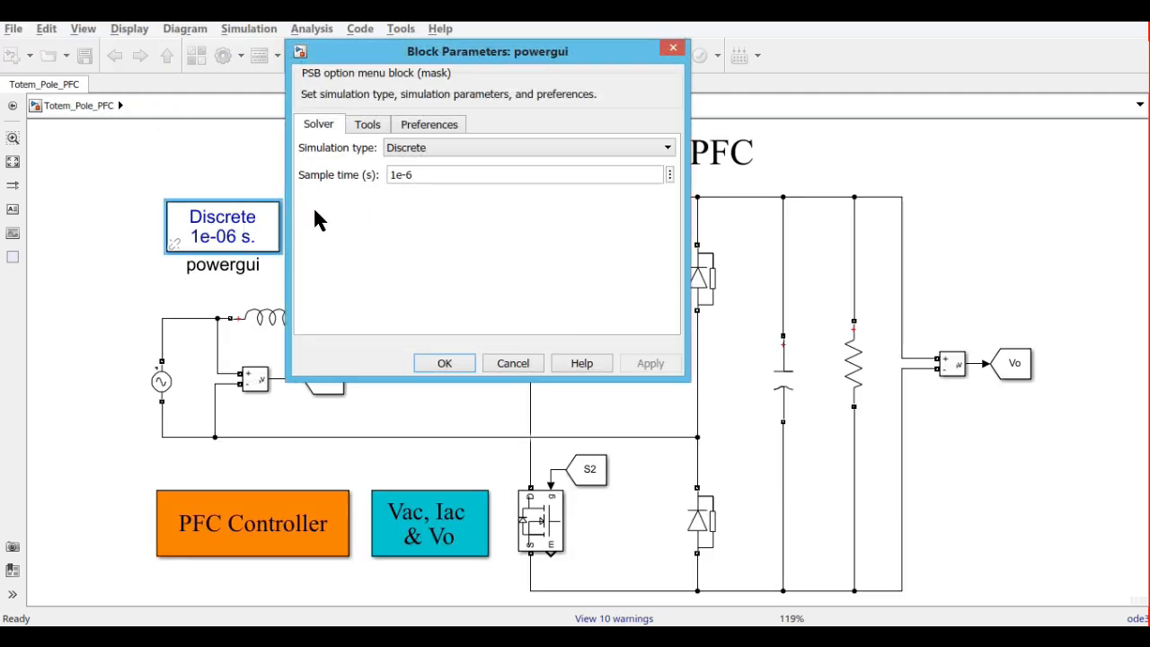
{"action": "left_click", "coordinate": [376, 125]}
{"action": "left_click", "coordinate": [397, 222]}
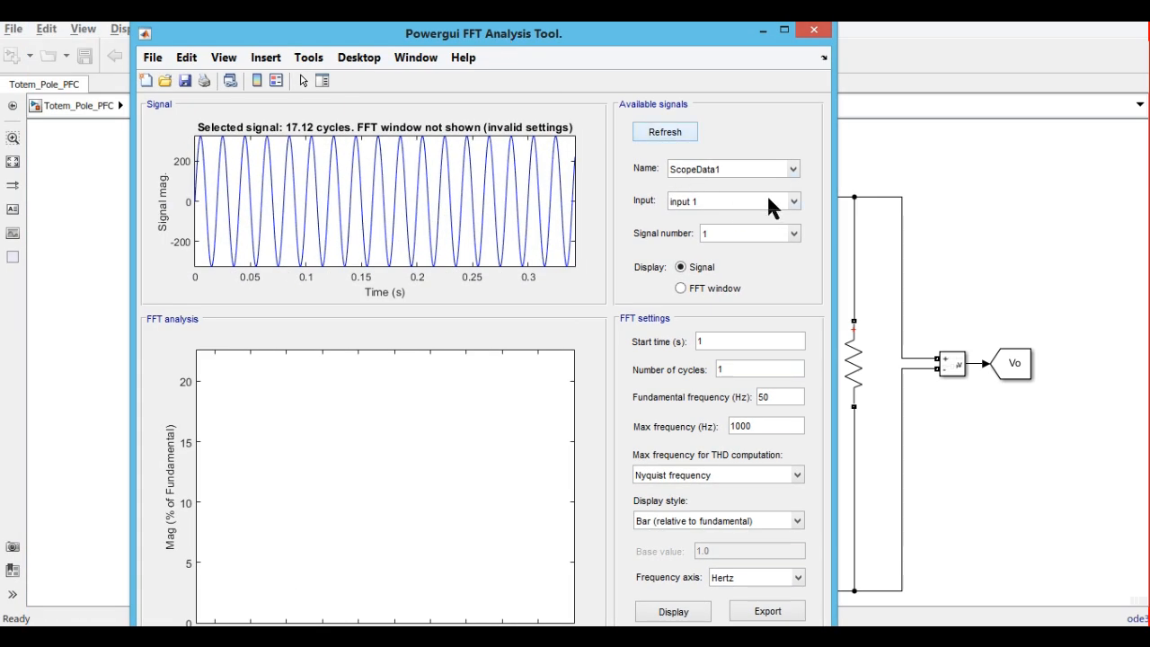
In the FFT Analysis tool, select input 2 of ScopeData1 as the signal to analyse
{"action": "left_click", "coordinate": [769, 167]}
{"action": "left_click", "coordinate": [753, 191]}
{"action": "left_click", "coordinate": [754, 203]}
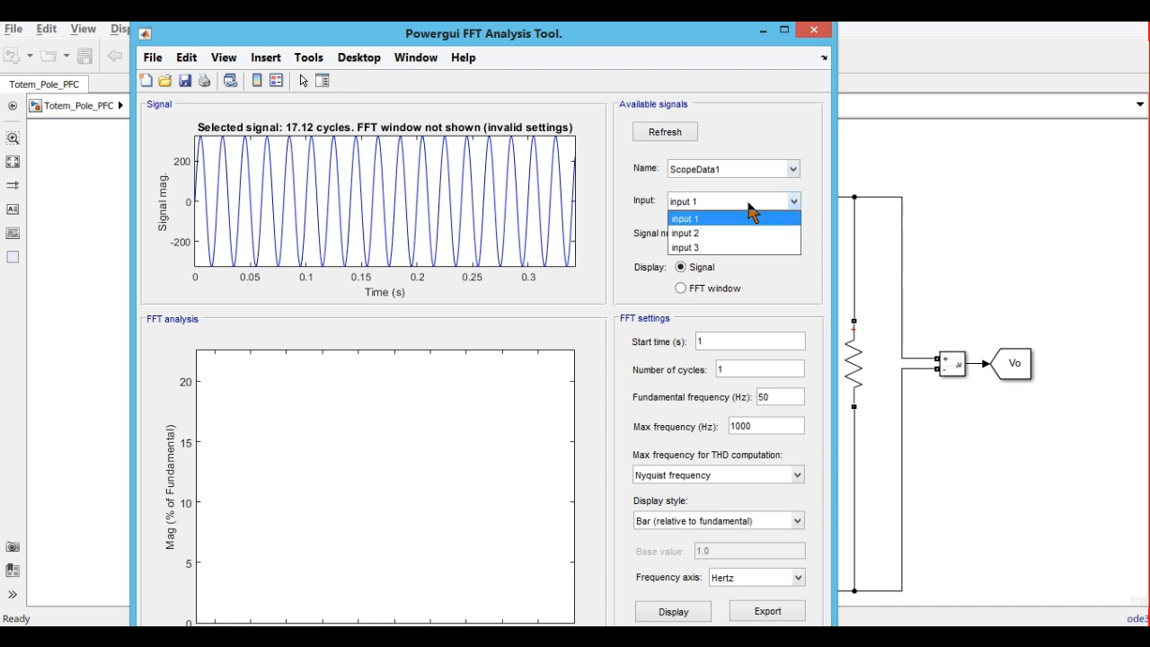
{"action": "left_click", "coordinate": [709, 232]}
{"action": "scroll", "coordinate": [704, 490], "scroll_direction": "up", "scroll_amount": 1}
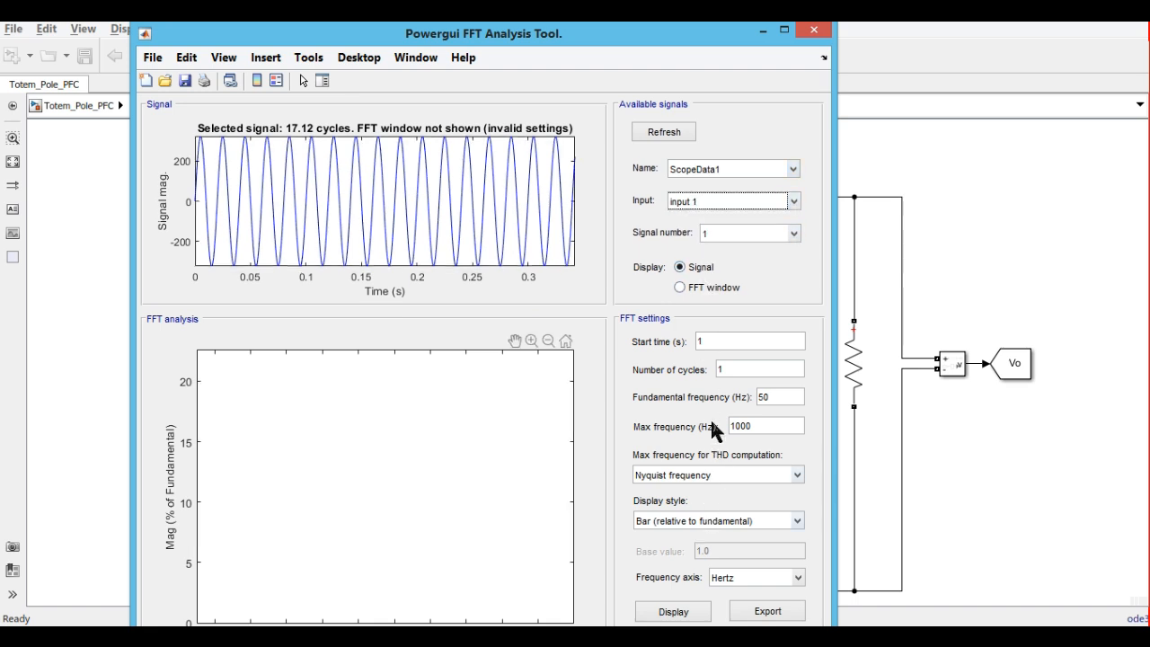
Set the FFT start time to 0.3 s, display the input current's harmonic spectrum and THD, and close the tool
{"action": "left_click", "coordinate": [720, 341]}
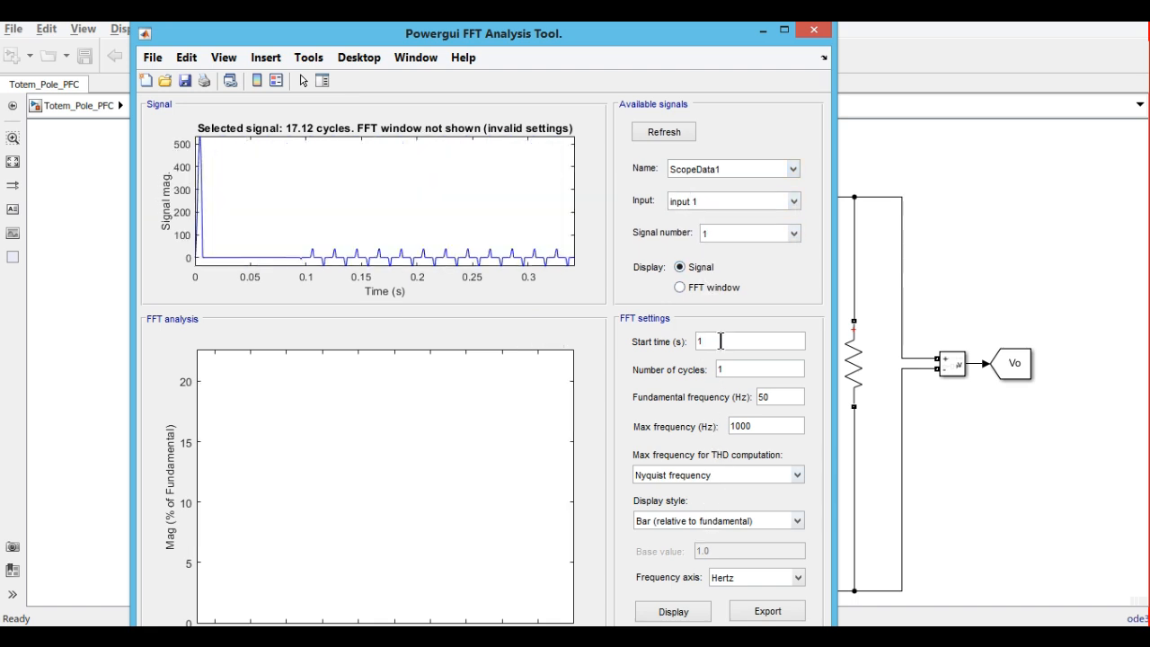
{"action": "key", "text": "BackSpace"}
{"action": "type", "text": "0.3"}
{"action": "left_click", "coordinate": [680, 617]}
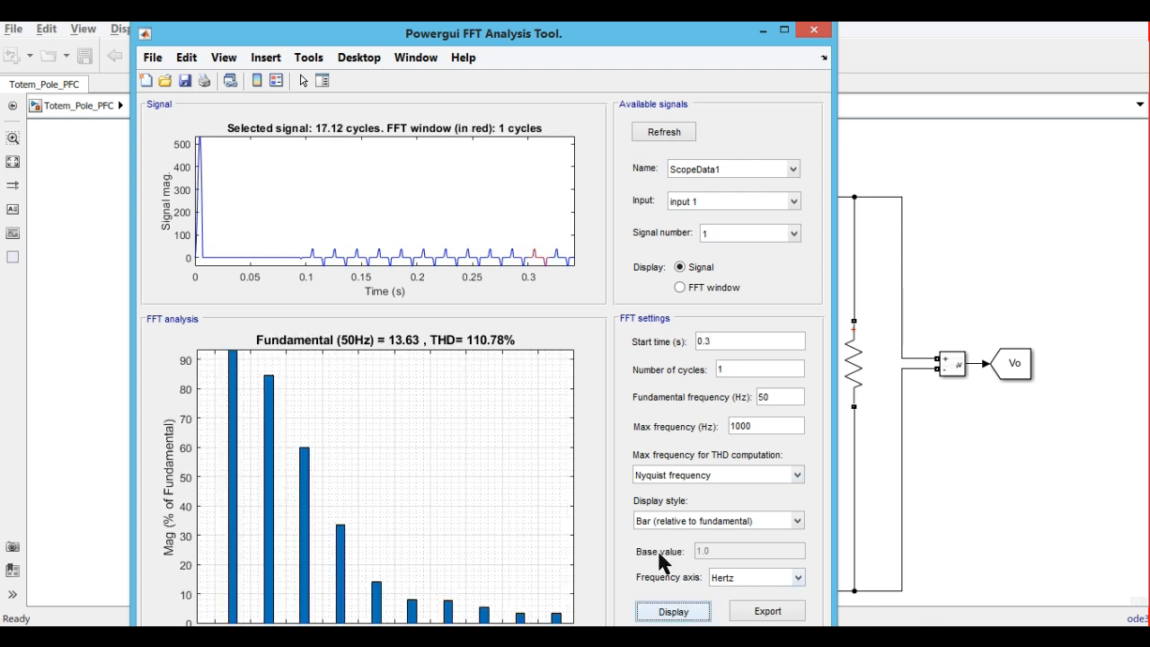
{"action": "mouse_move", "coordinate": [487, 463]}
{"action": "left_click", "coordinate": [814, 31]}
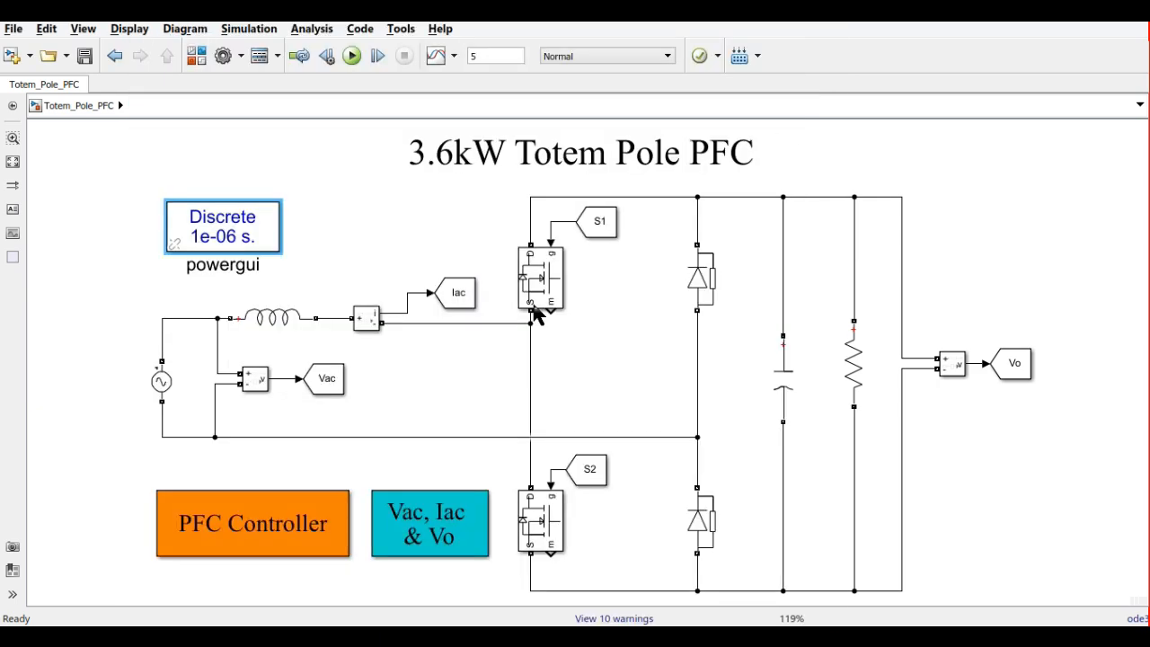
Restore the signal lines to the S1 and S2 gate tags in the PFC Controller subsystem and return to the top level
{"action": "double_click", "coordinate": [269, 545]}
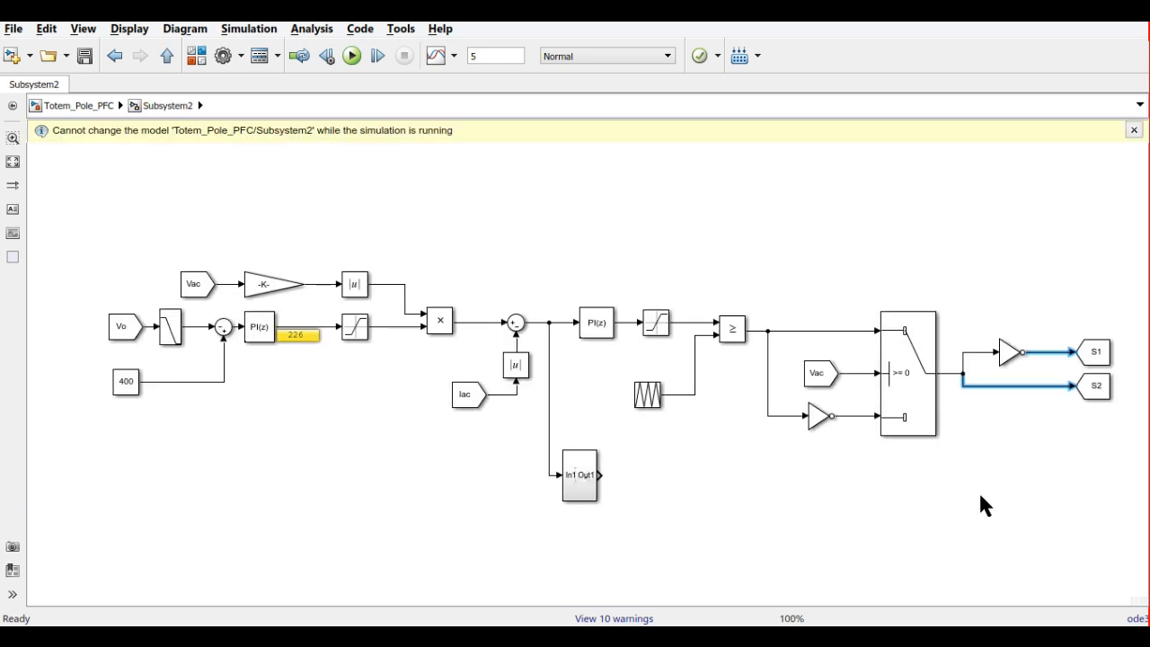
{"action": "left_click", "coordinate": [1005, 356]}
{"action": "left_click", "coordinate": [1016, 384]}
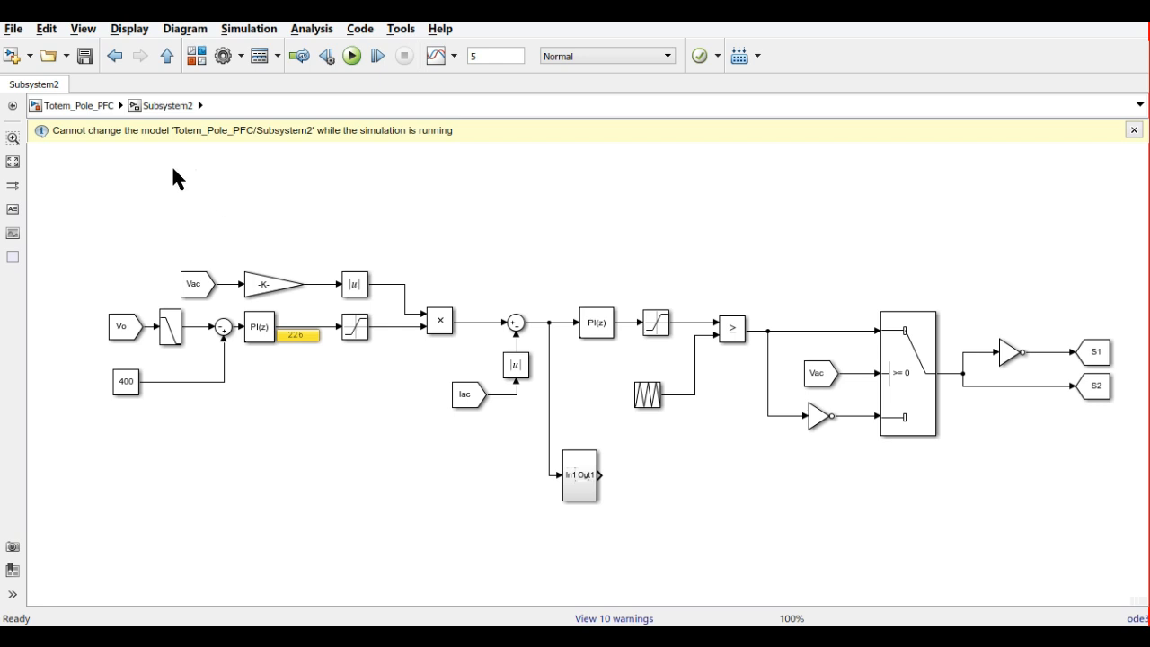
{"action": "left_click", "coordinate": [72, 106]}
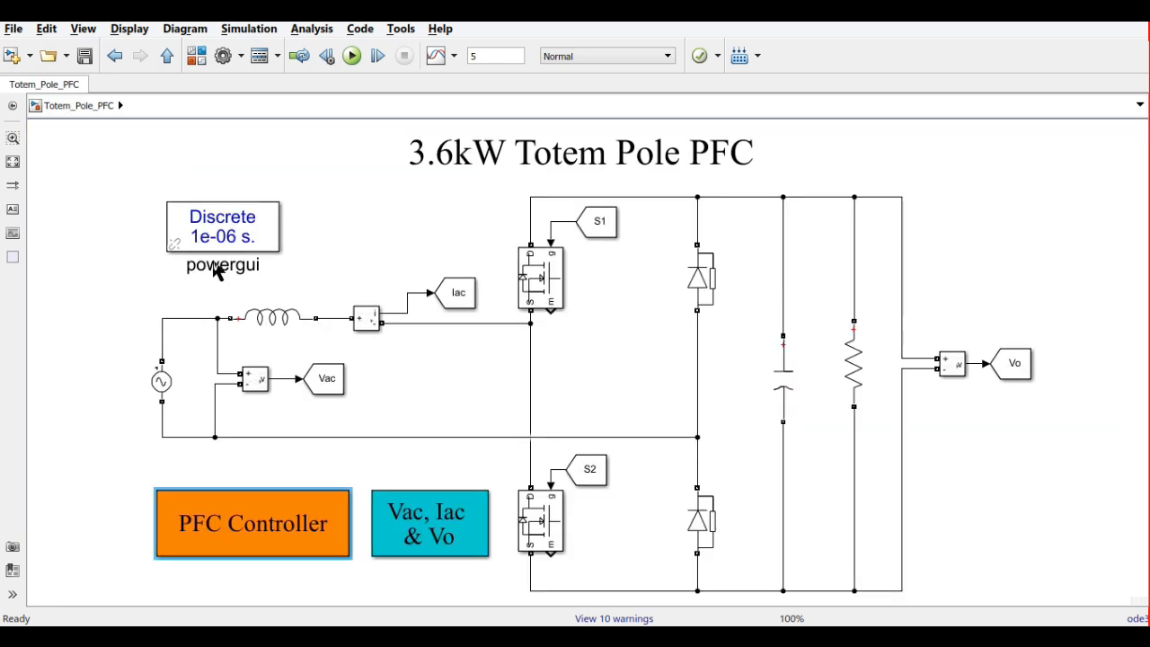
Open the PFC Controller subsystem and examine the output voltage control loop and the rectified Vac reference branch
{"action": "double_click", "coordinate": [284, 538]}
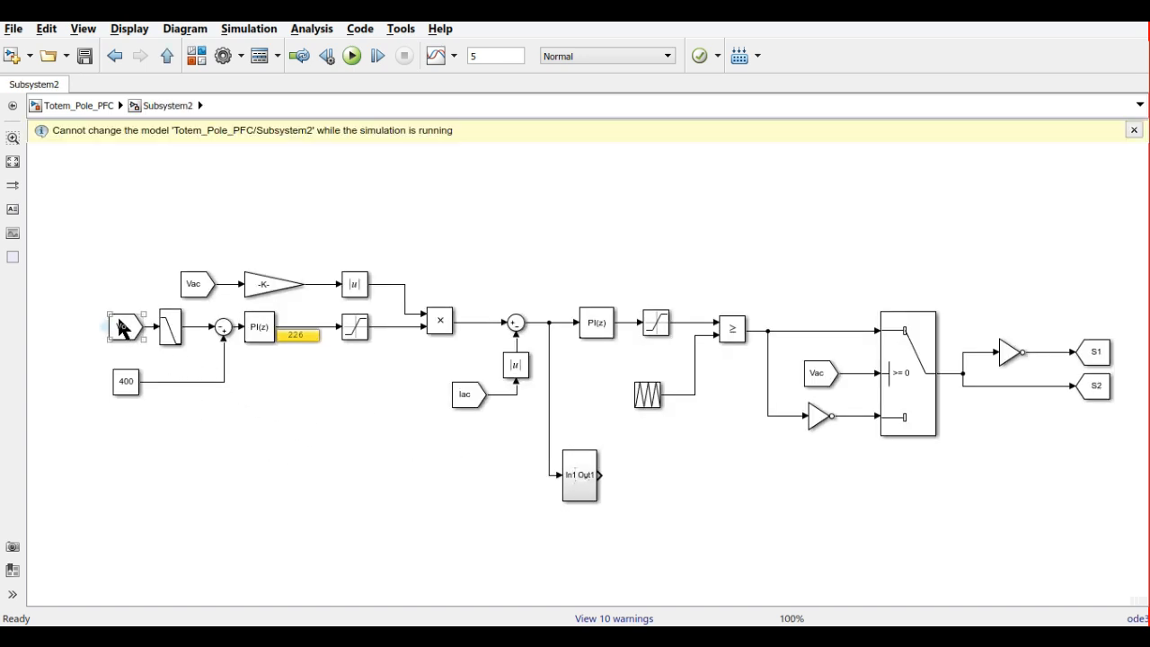
{"action": "left_click", "coordinate": [126, 387]}
{"action": "left_click", "coordinate": [124, 391]}
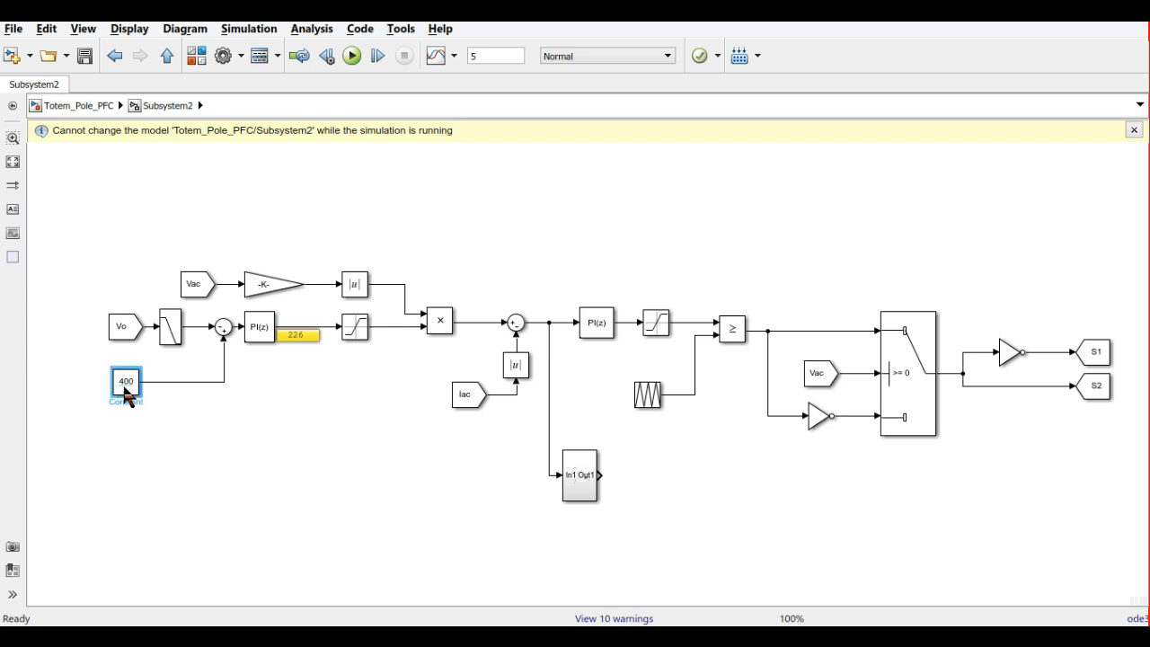
{"action": "left_click", "coordinate": [122, 331]}
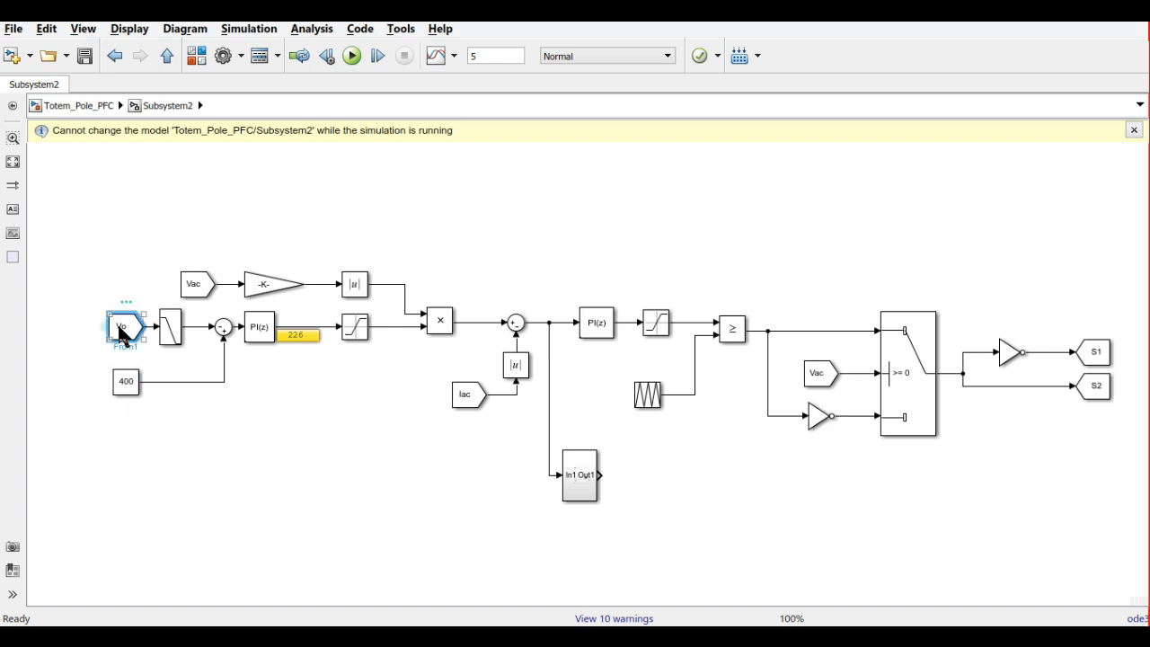
{"action": "left_click", "coordinate": [178, 338]}
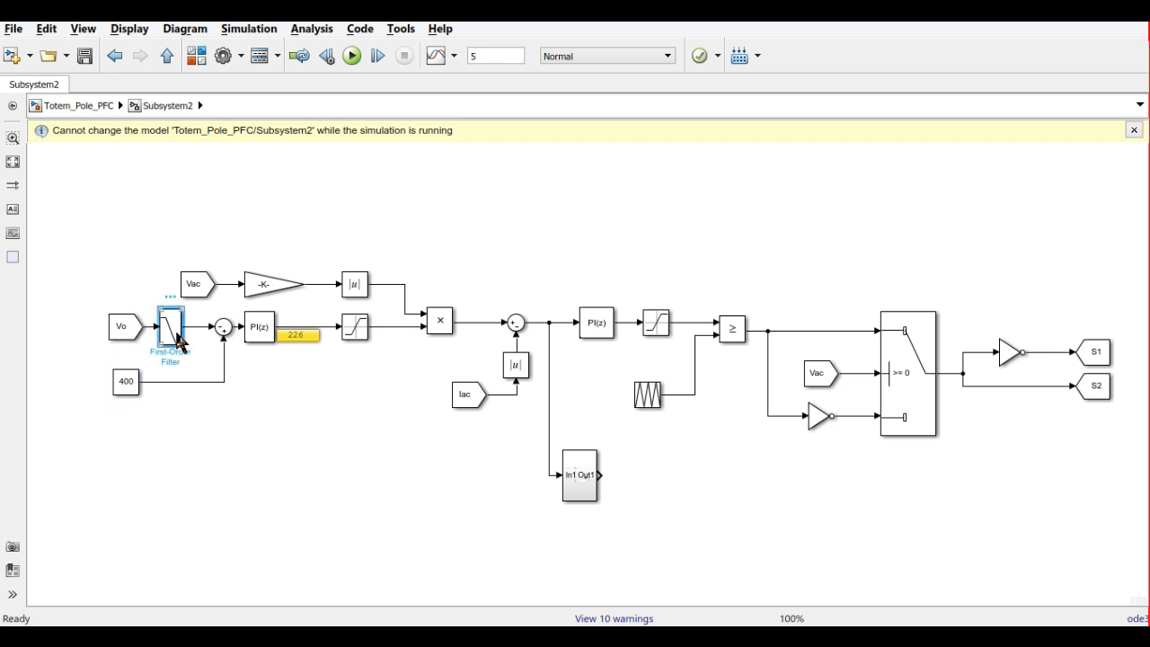
{"action": "left_click", "coordinate": [226, 329]}
{"action": "left_click", "coordinate": [258, 332]}
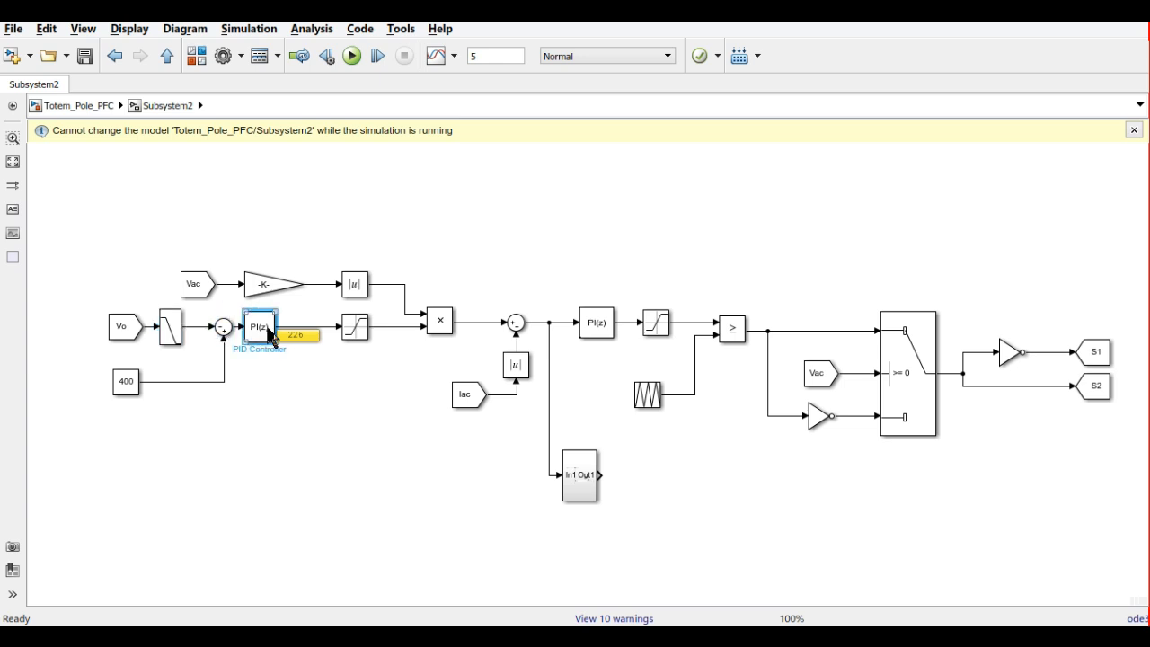
{"action": "left_click", "coordinate": [355, 339]}
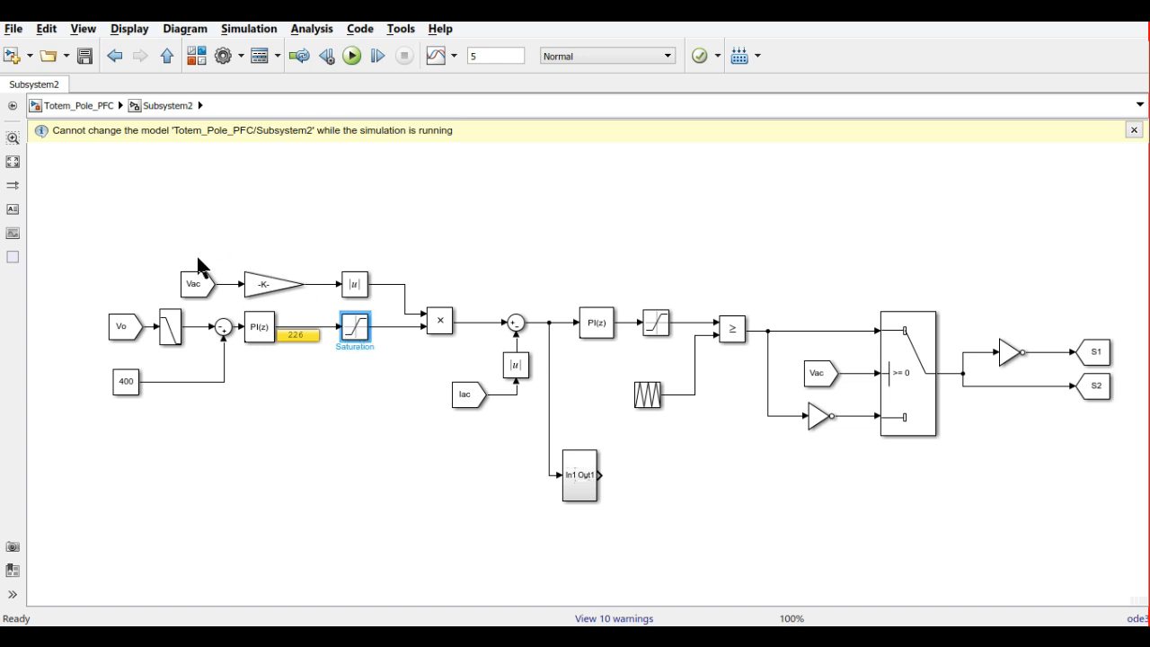
{"action": "left_click_drag", "start_coordinate": [187, 256], "coordinate": [389, 309]}
{"action": "left_click", "coordinate": [431, 256]}
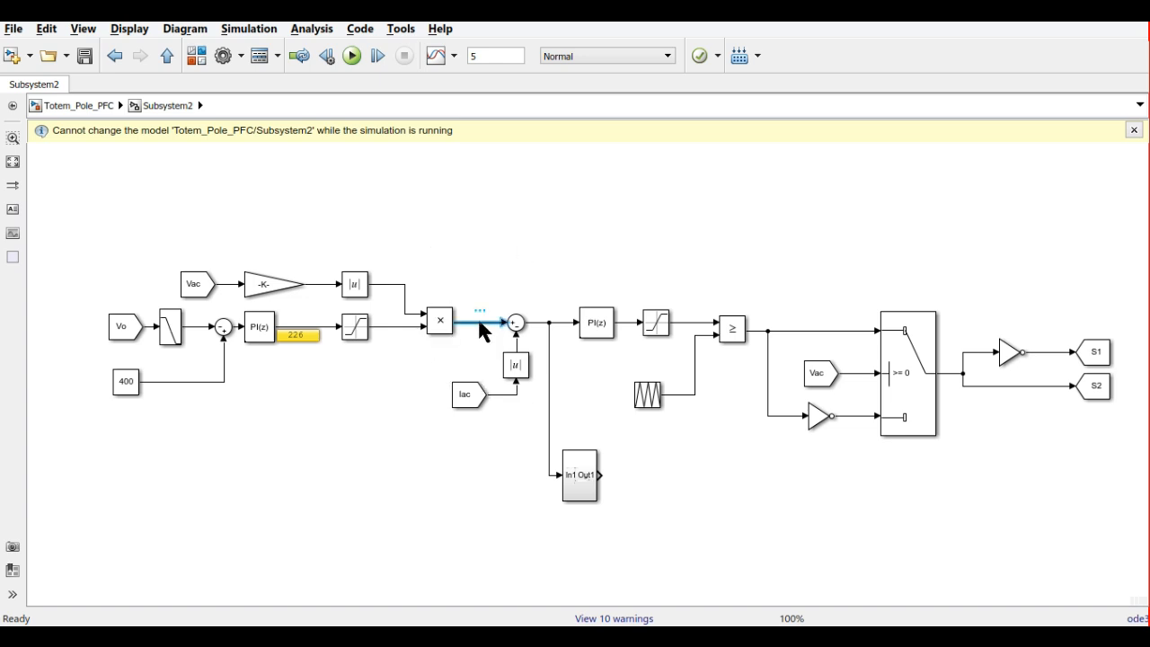
Examine the controller's current loop from the multiplier and Iac feedback through the PI block, saturation, comparator and Vac-polarity switch
{"action": "left_click_drag", "start_coordinate": [446, 338], "coordinate": [517, 424]}
{"action": "left_click", "coordinate": [590, 333]}
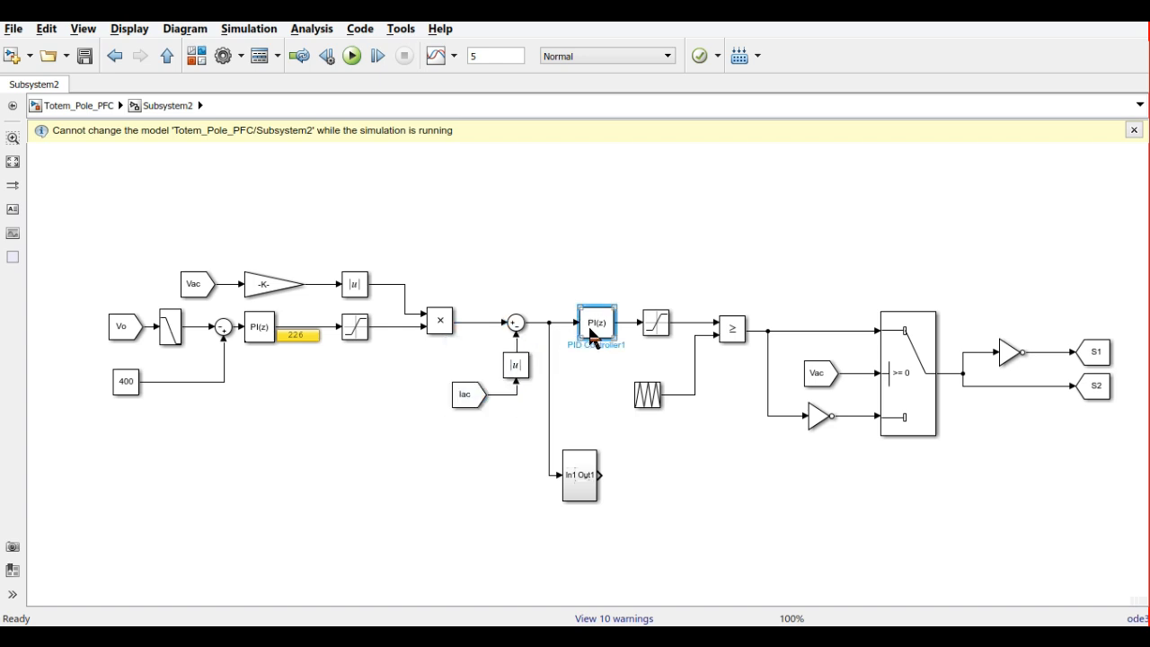
{"action": "left_click", "coordinate": [654, 331]}
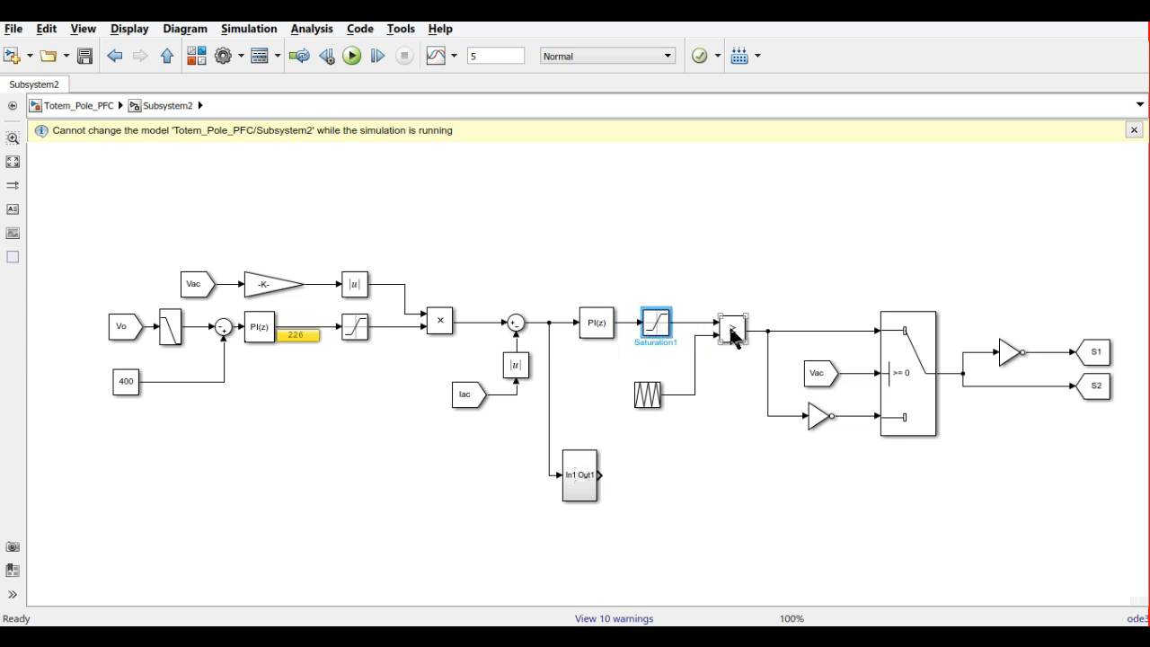
{"action": "left_click", "coordinate": [817, 375]}
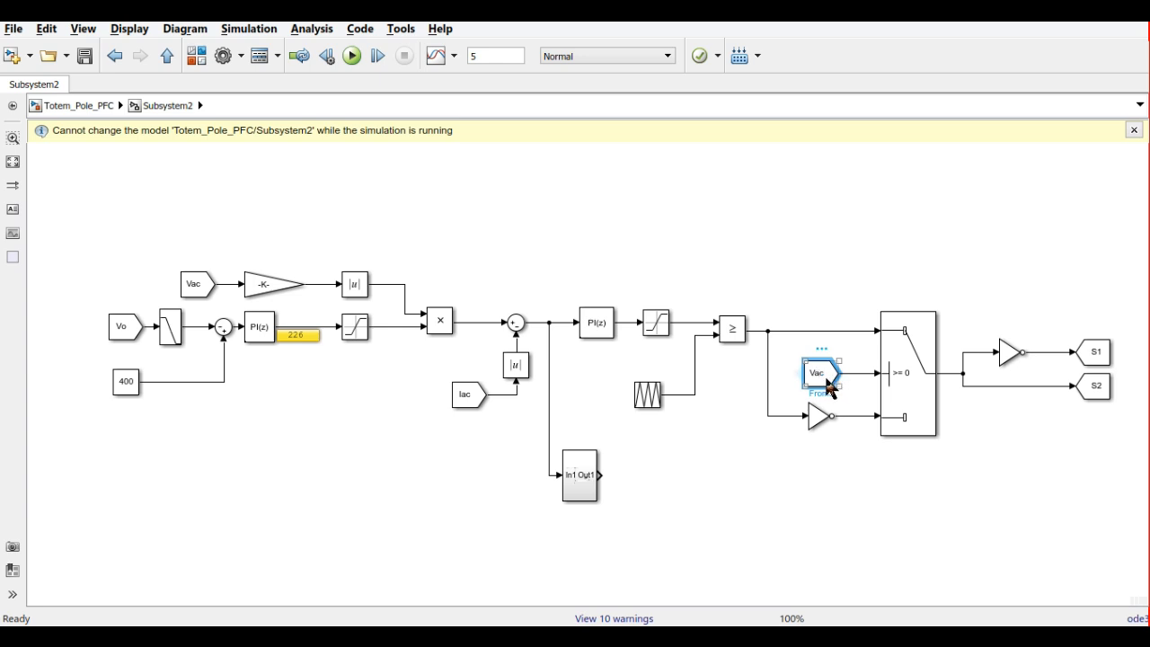
{"action": "left_click", "coordinate": [866, 395]}
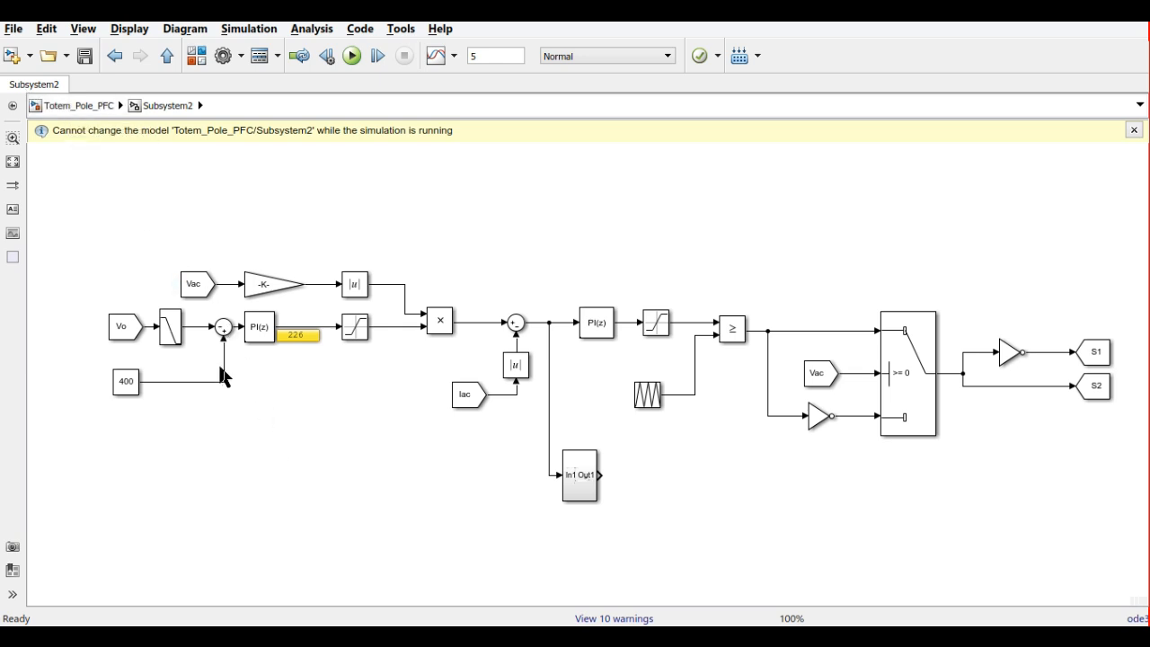
Review the time constant and DC initial input of the First-Order Filter on the Vo signal, then close its parameters
{"action": "left_click", "coordinate": [177, 338]}
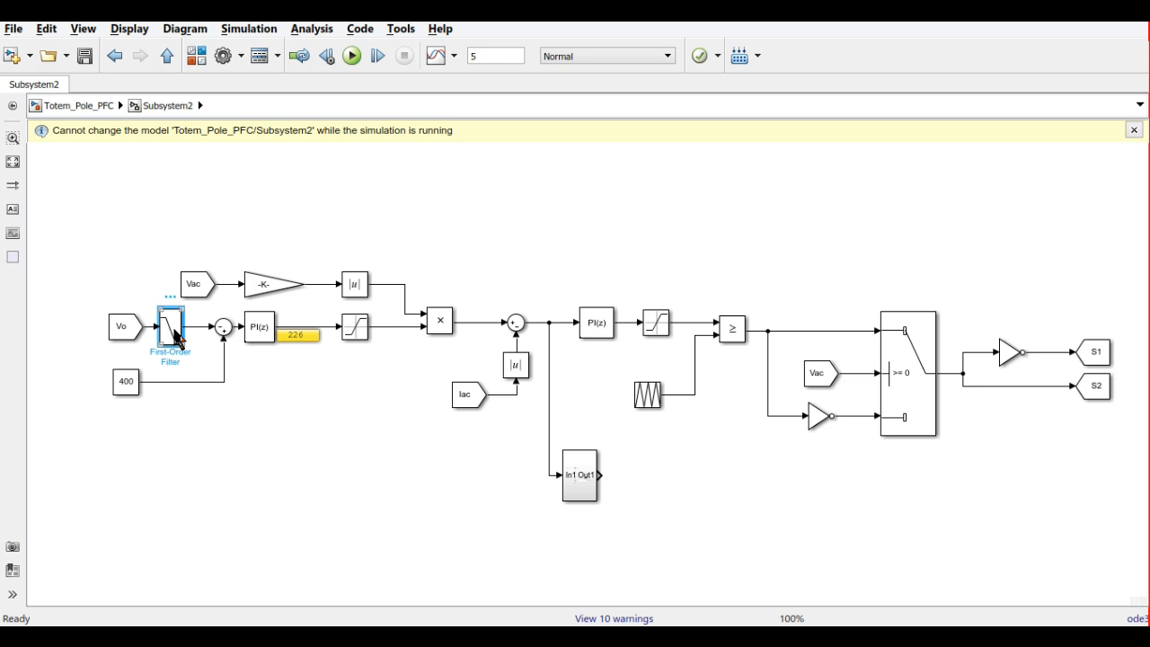
{"action": "double_click", "coordinate": [176, 337]}
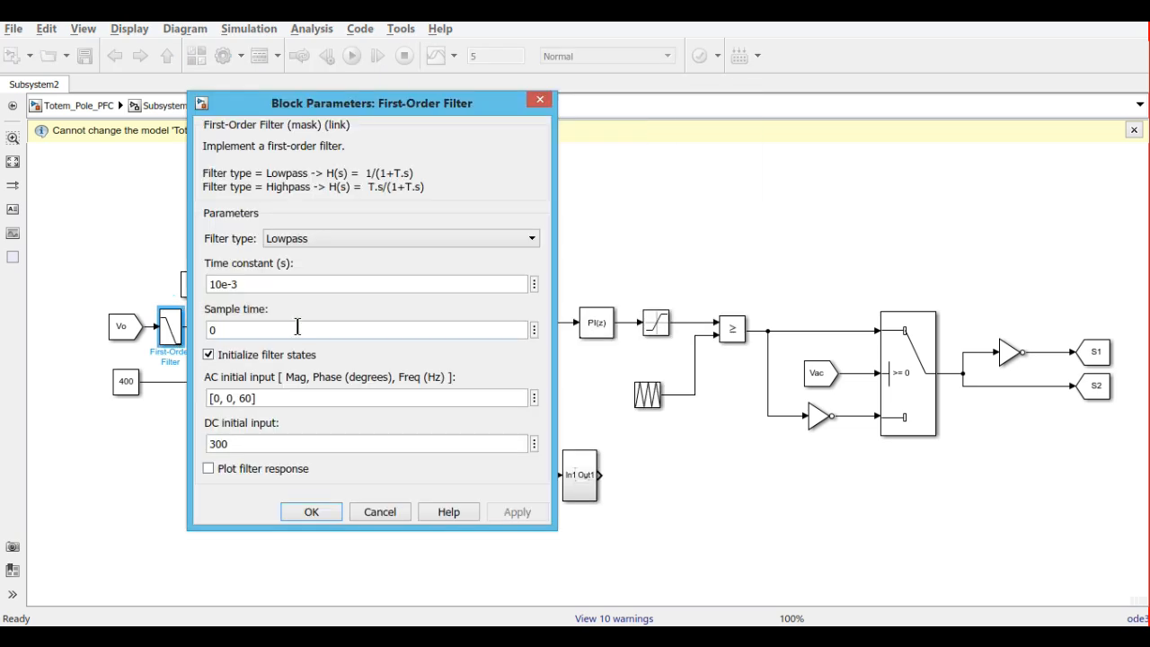
{"action": "double_click", "coordinate": [250, 286]}
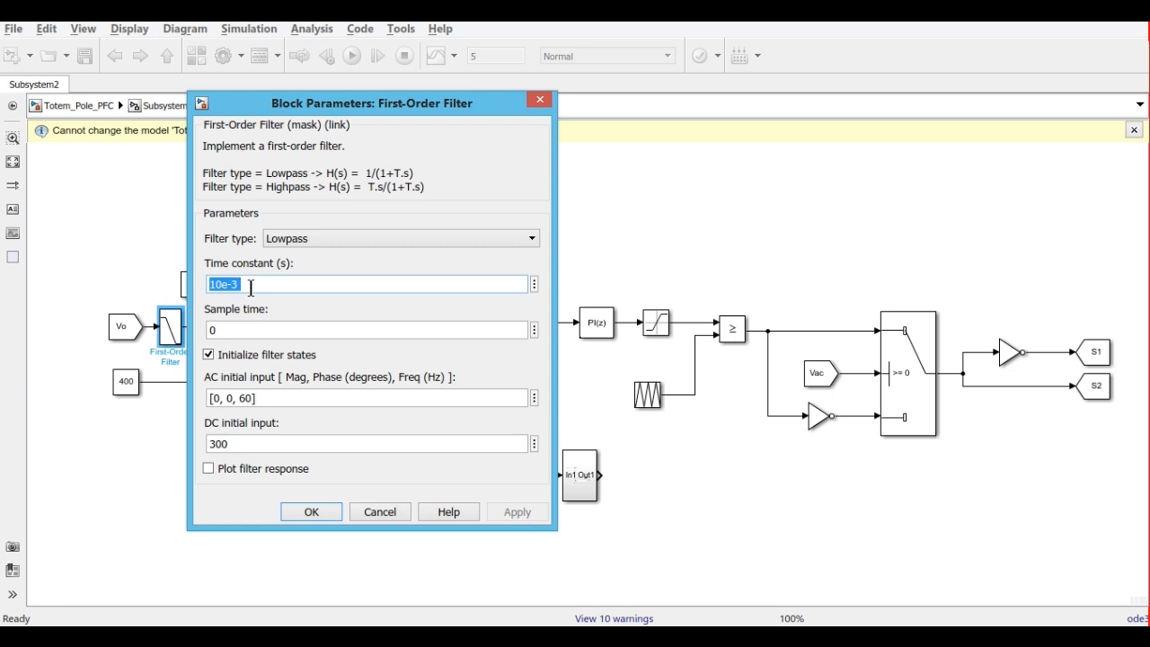
{"action": "double_click", "coordinate": [241, 445]}
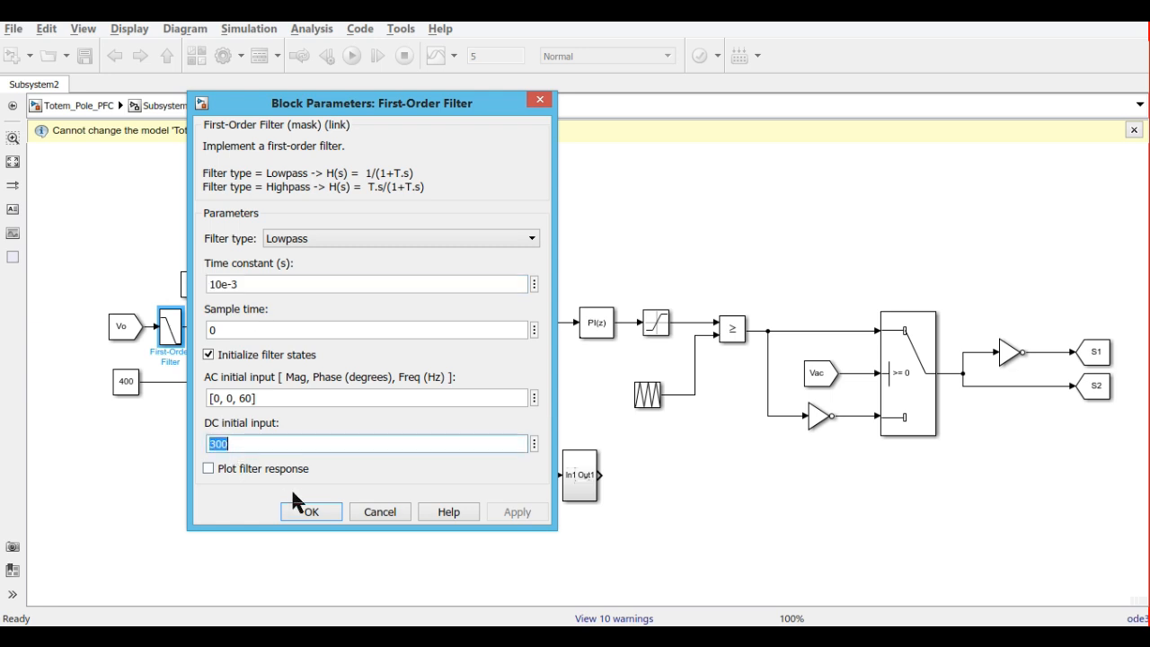
{"action": "left_click", "coordinate": [309, 513]}
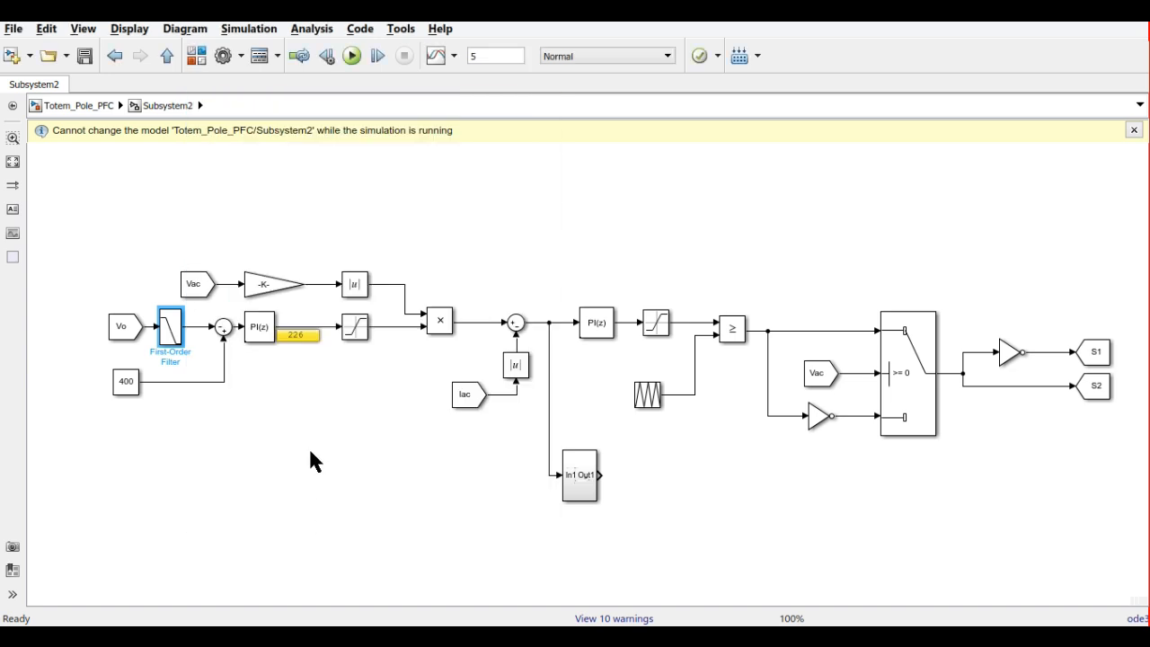
Review the proportional gain, integral gain and sample time of the voltage loop's PI controller, then close its parameters
{"action": "left_click", "coordinate": [271, 342]}
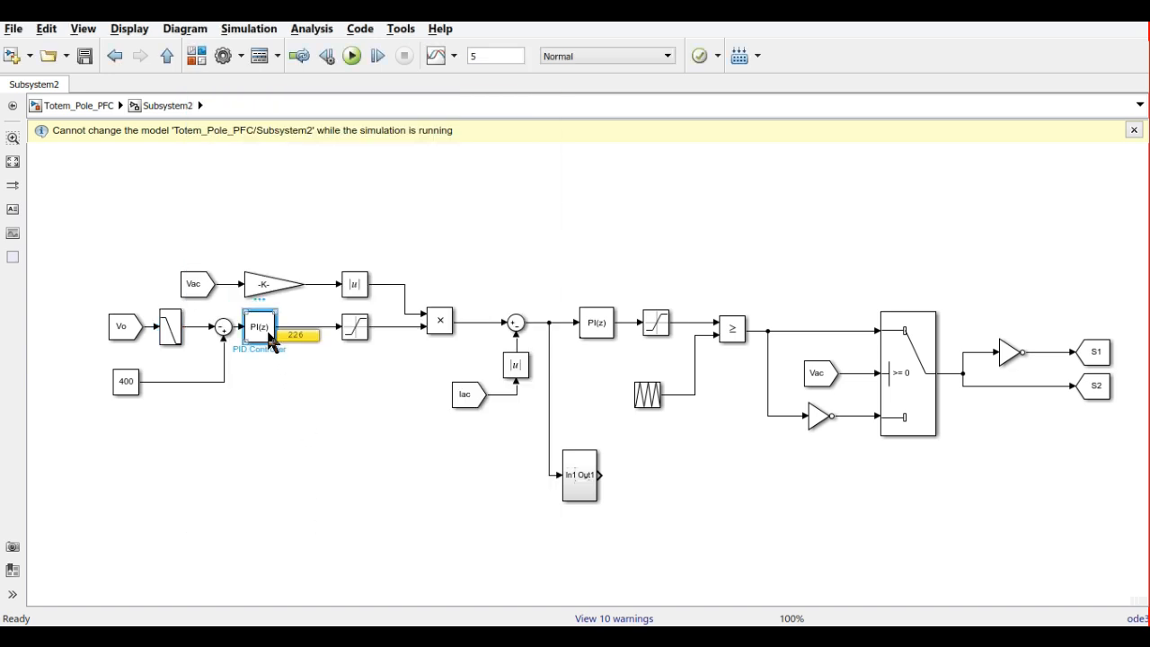
{"action": "double_click", "coordinate": [267, 338]}
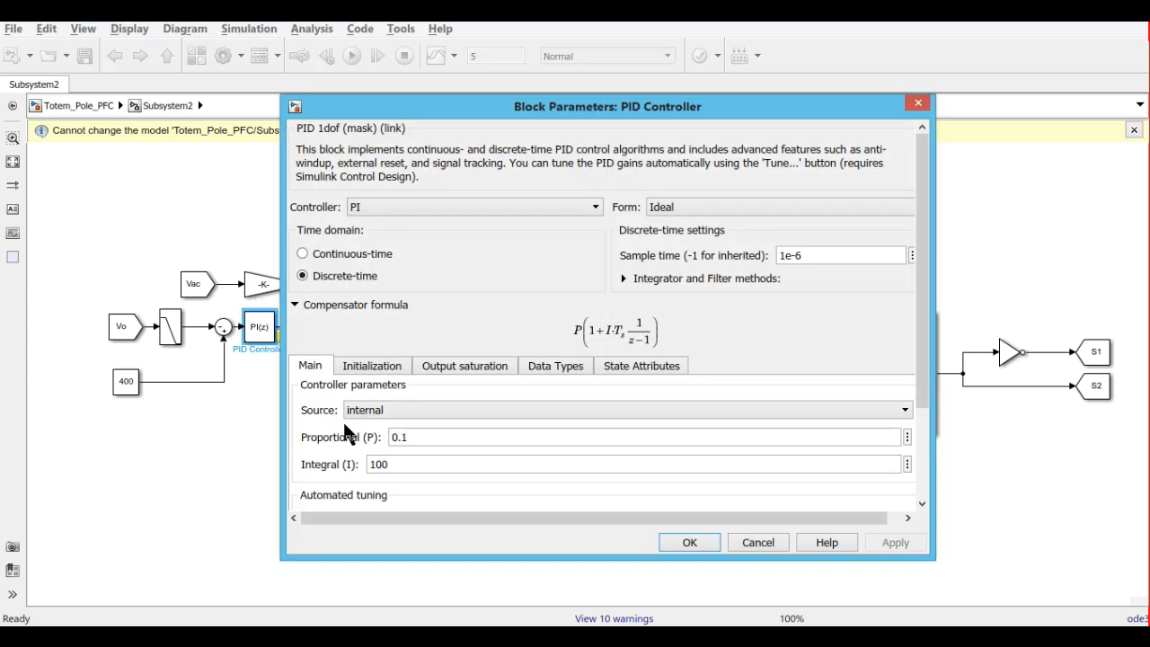
{"action": "double_click", "coordinate": [425, 436]}
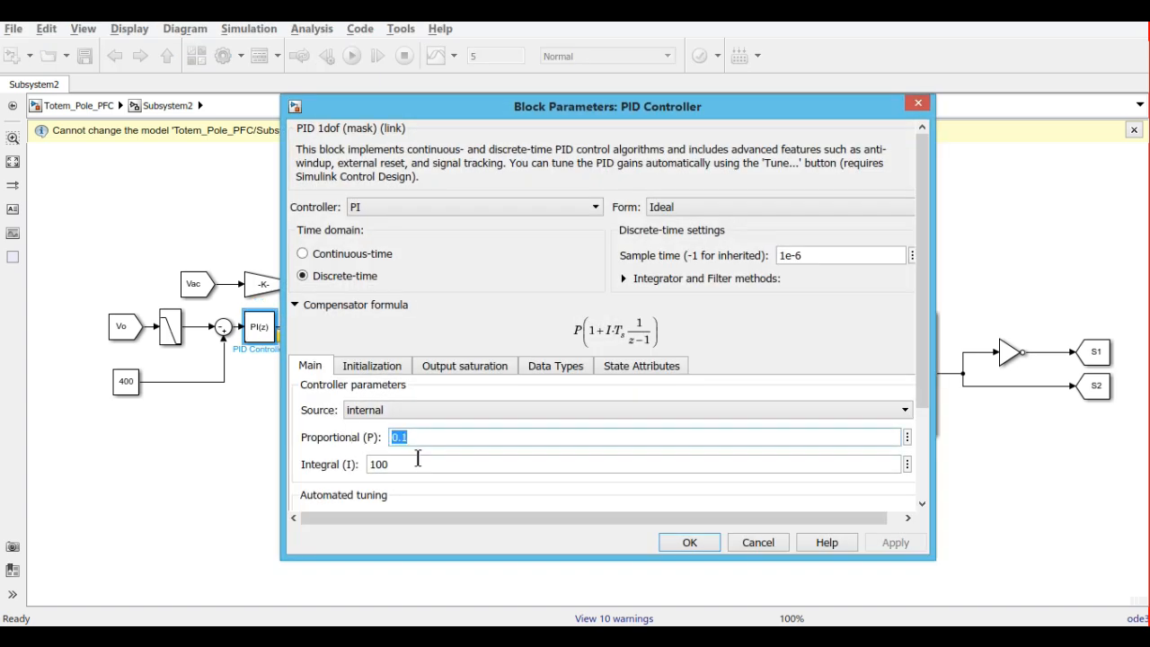
{"action": "double_click", "coordinate": [417, 463]}
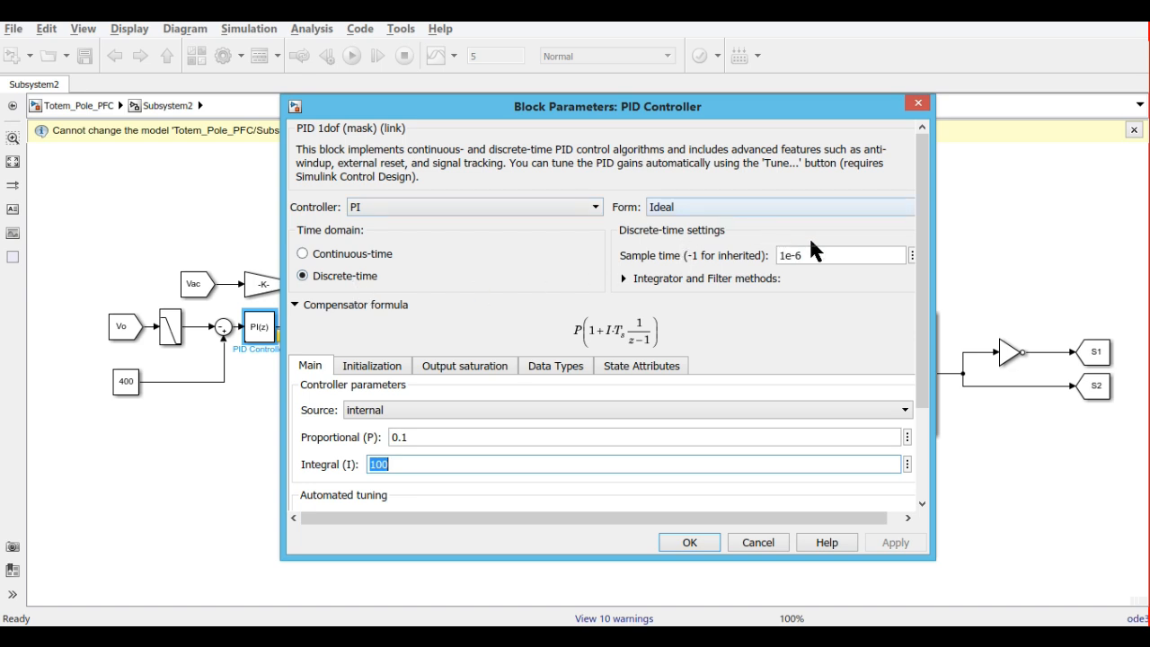
{"action": "double_click", "coordinate": [831, 258]}
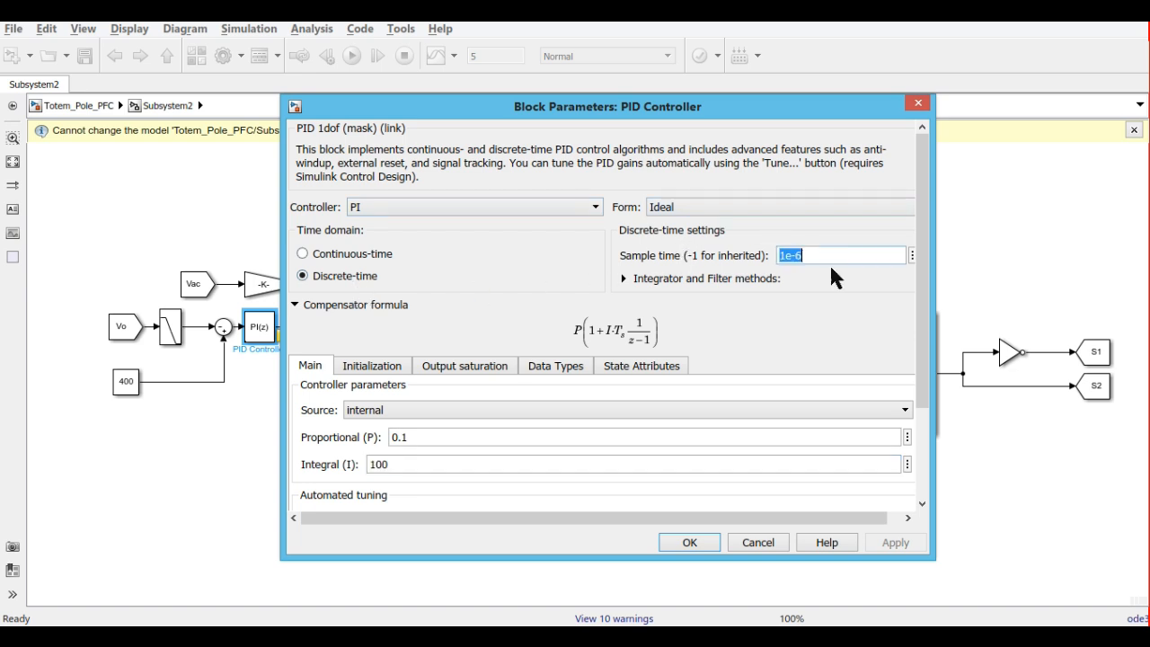
{"action": "left_click", "coordinate": [689, 543]}
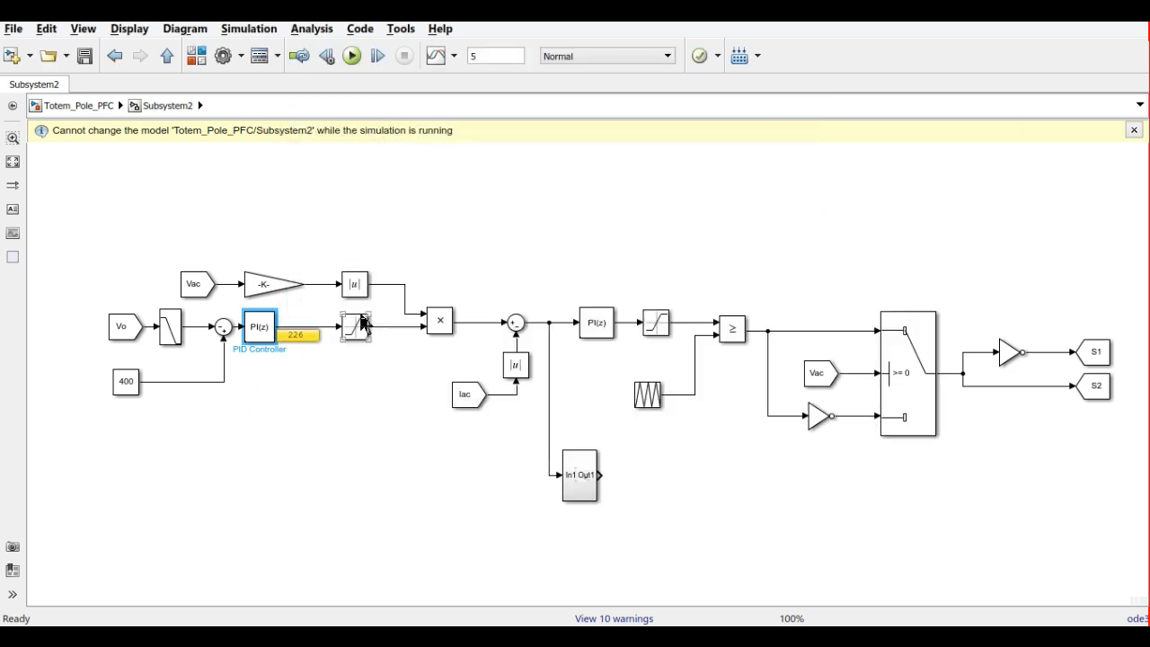
Check the upper and lower limits of the Saturation block after the voltage loop's PI controller
{"action": "left_click", "coordinate": [358, 324]}
{"action": "double_click", "coordinate": [359, 325]}
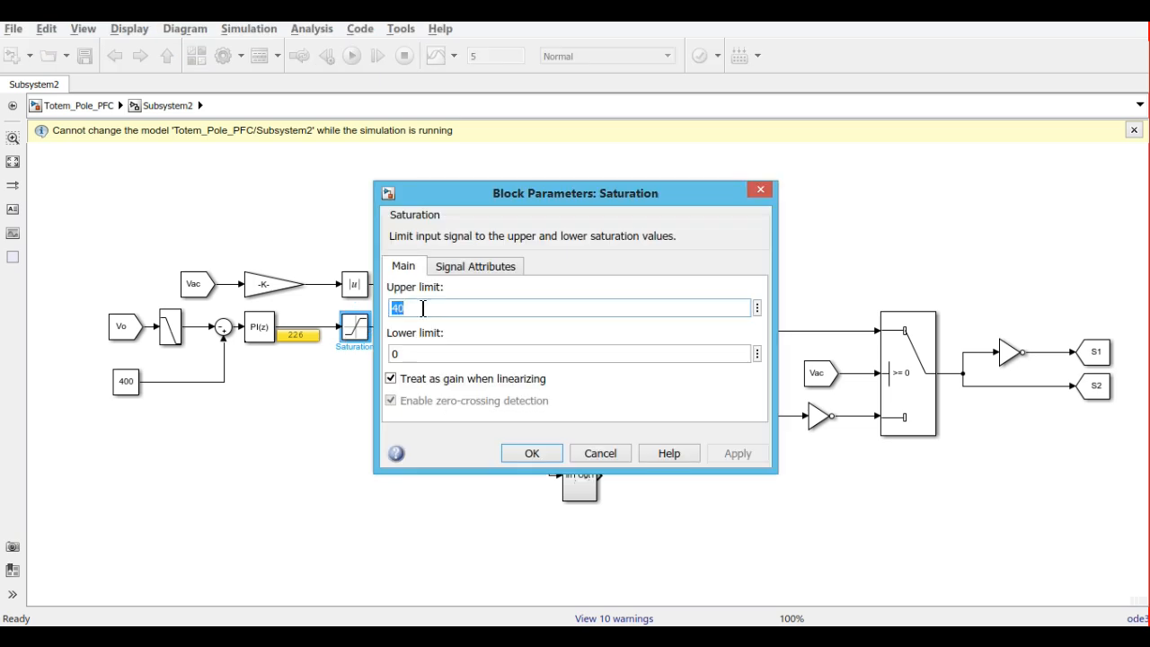
{"action": "key", "text": "Return"}
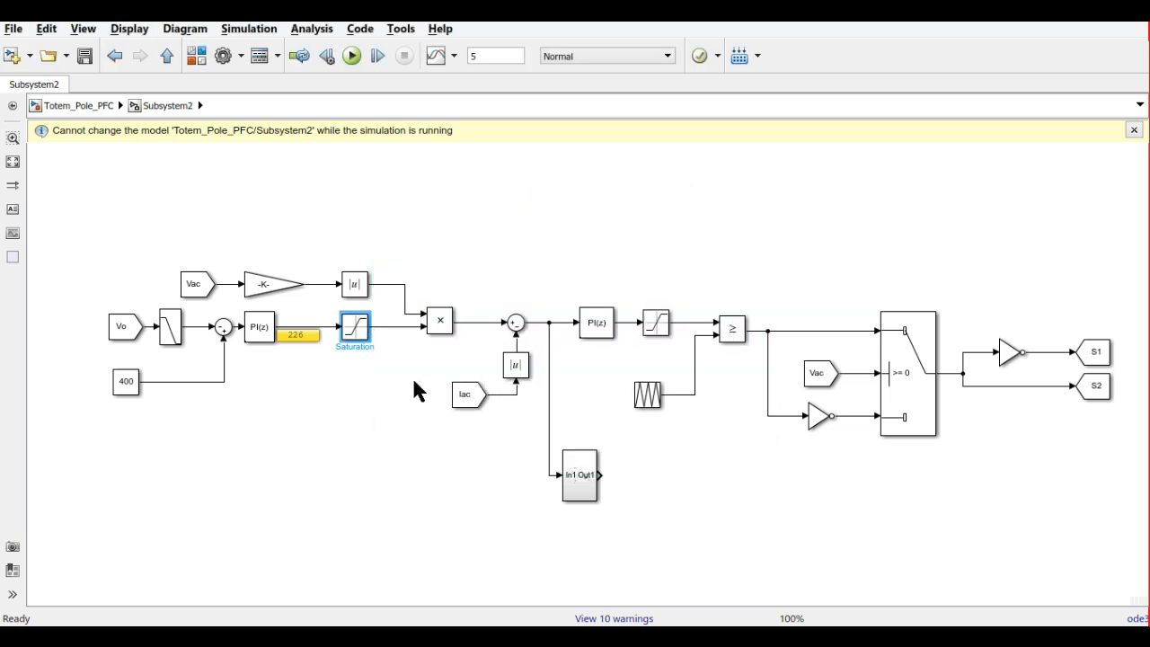
{"action": "left_click", "coordinate": [413, 382]}
Check the gain expression of the Gain block that scales the Vac signal and close its parameters
{"action": "left_click", "coordinate": [256, 287]}
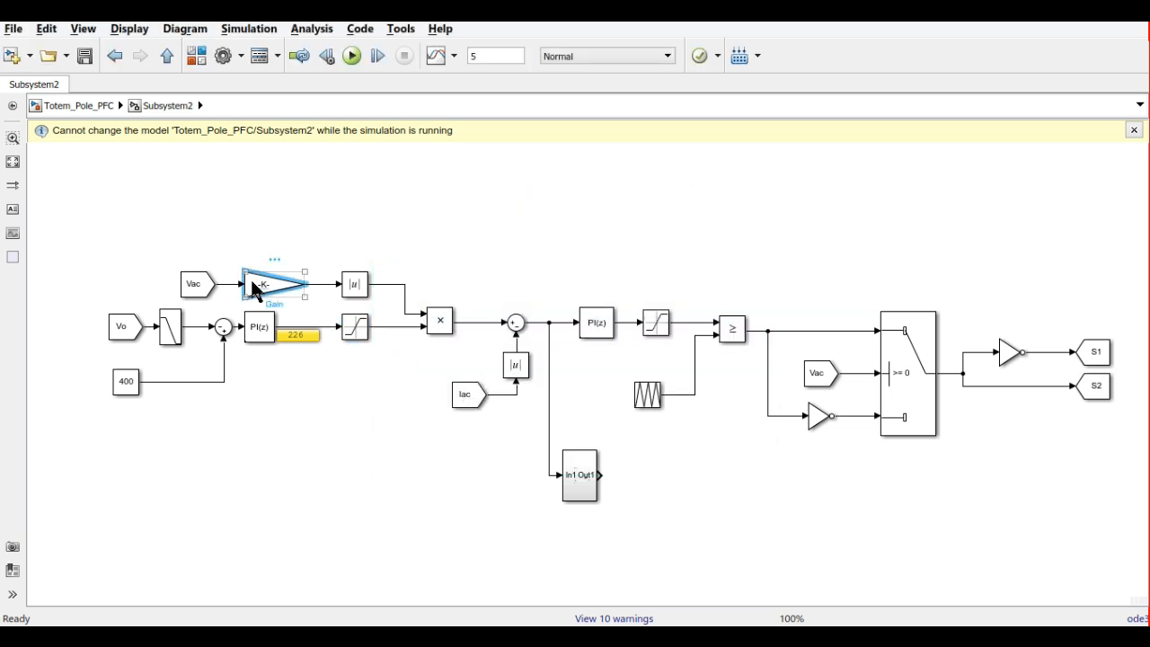
{"action": "double_click", "coordinate": [255, 288]}
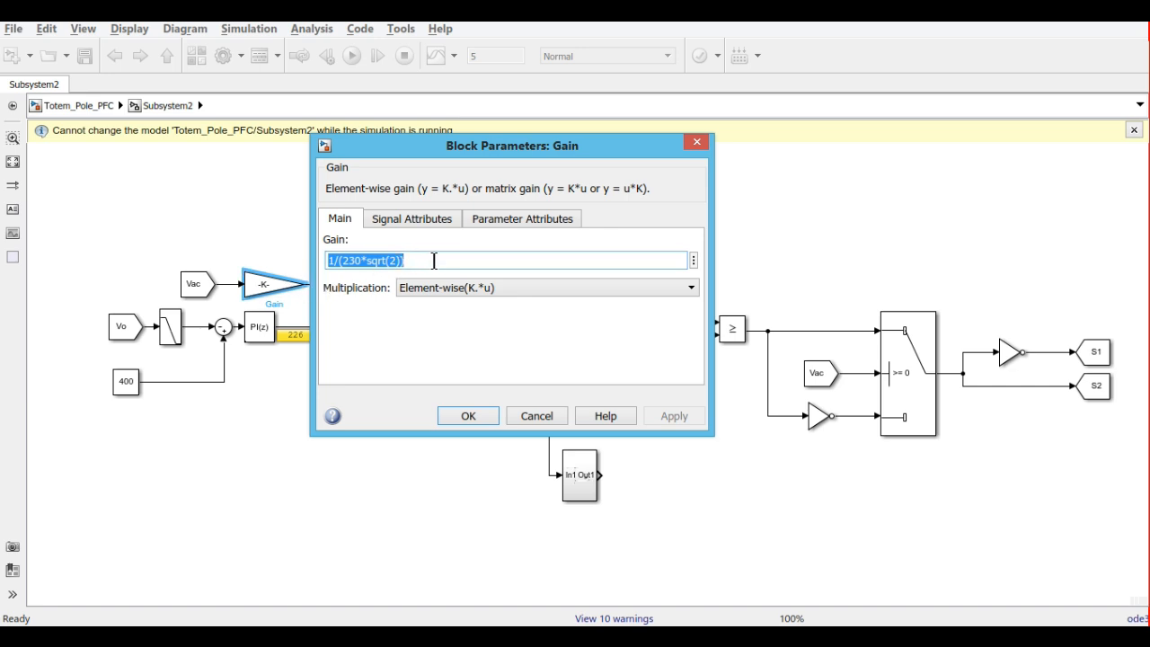
{"action": "left_click", "coordinate": [468, 416]}
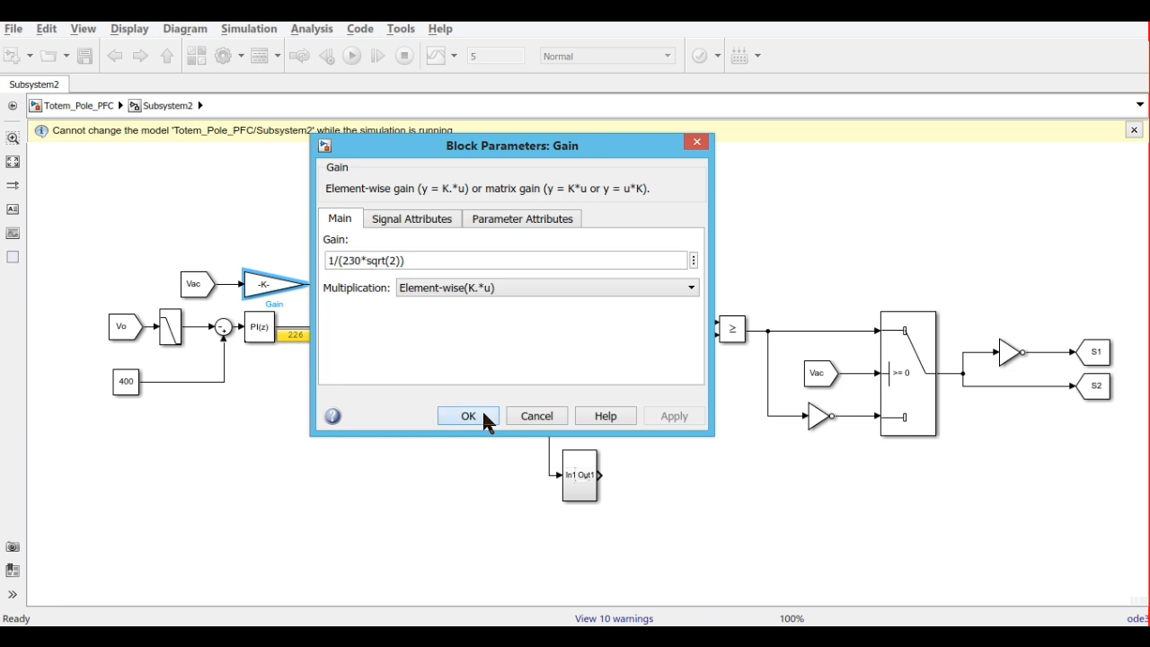
Review the proportional gain, integral gain and sample time of the current loop's PI controller, then close its parameters
{"action": "left_click", "coordinate": [355, 283]}
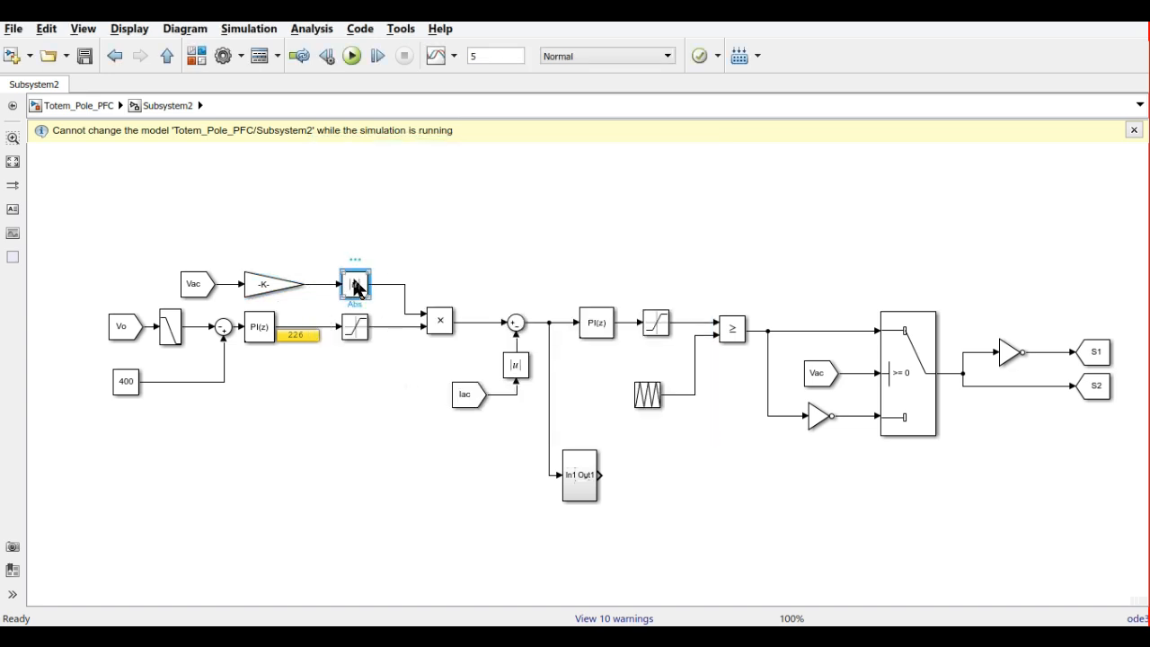
{"action": "left_click", "coordinate": [596, 333]}
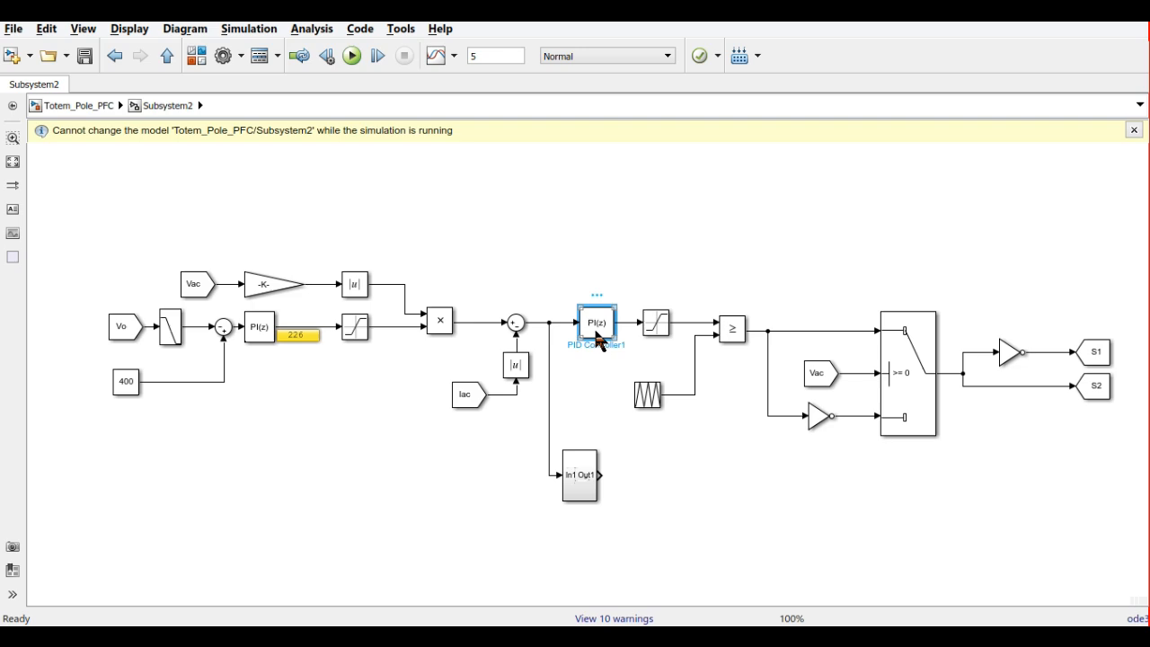
{"action": "double_click", "coordinate": [596, 332]}
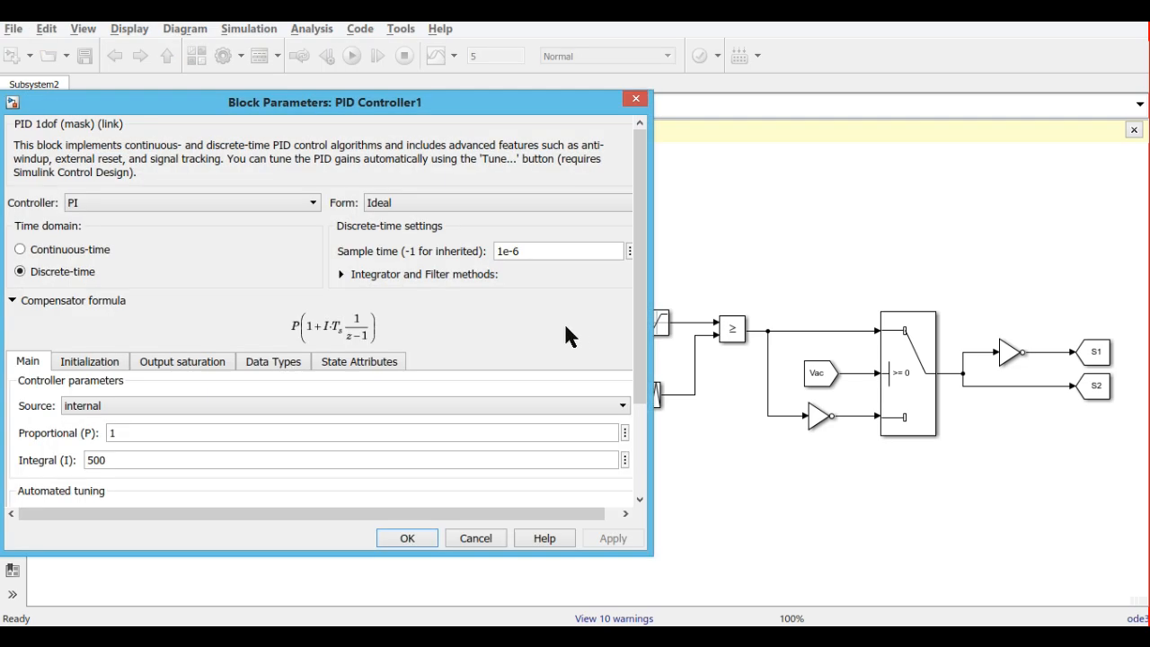
{"action": "left_click_drag", "start_coordinate": [225, 103], "coordinate": [425, 88]}
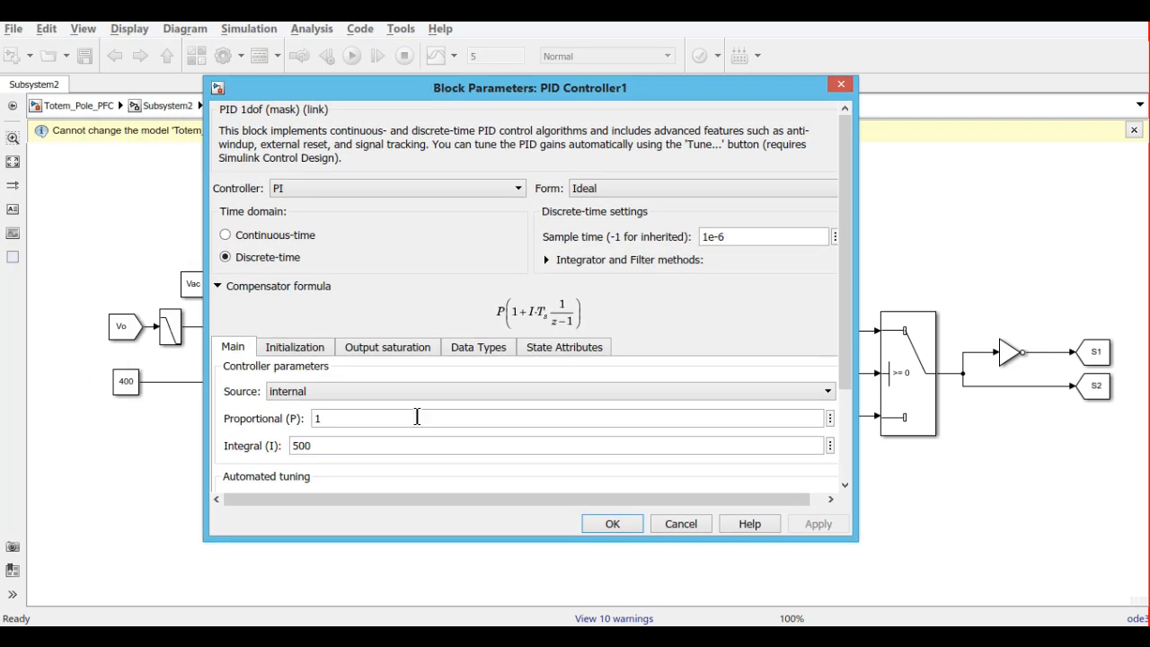
{"action": "double_click", "coordinate": [344, 445]}
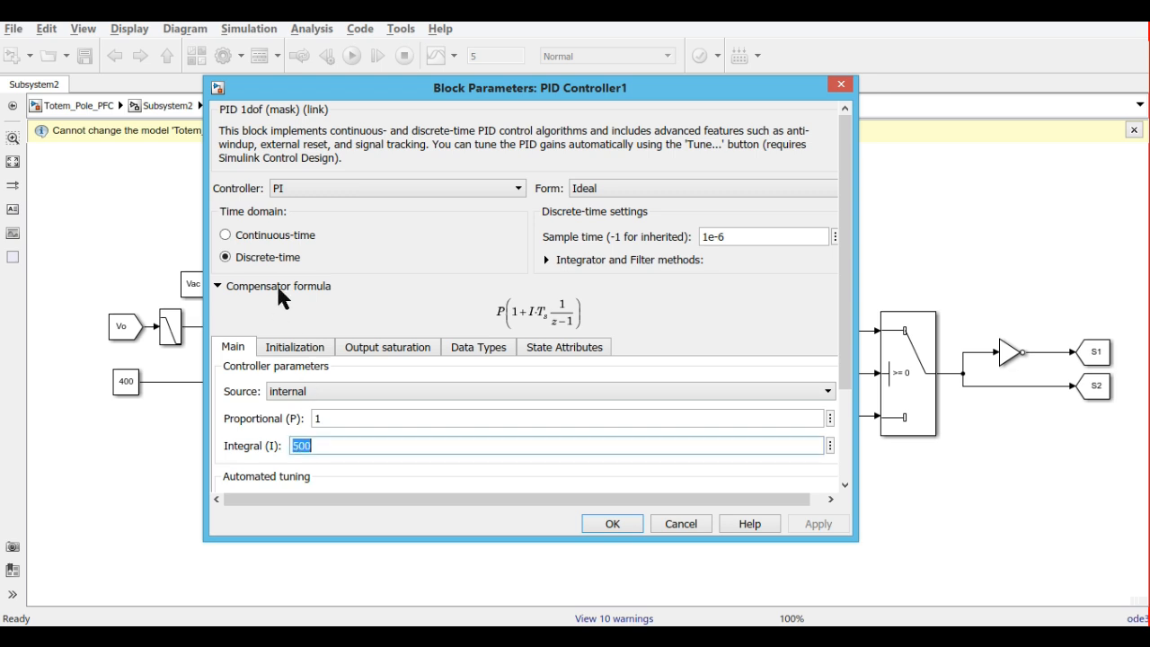
{"action": "double_click", "coordinate": [741, 237]}
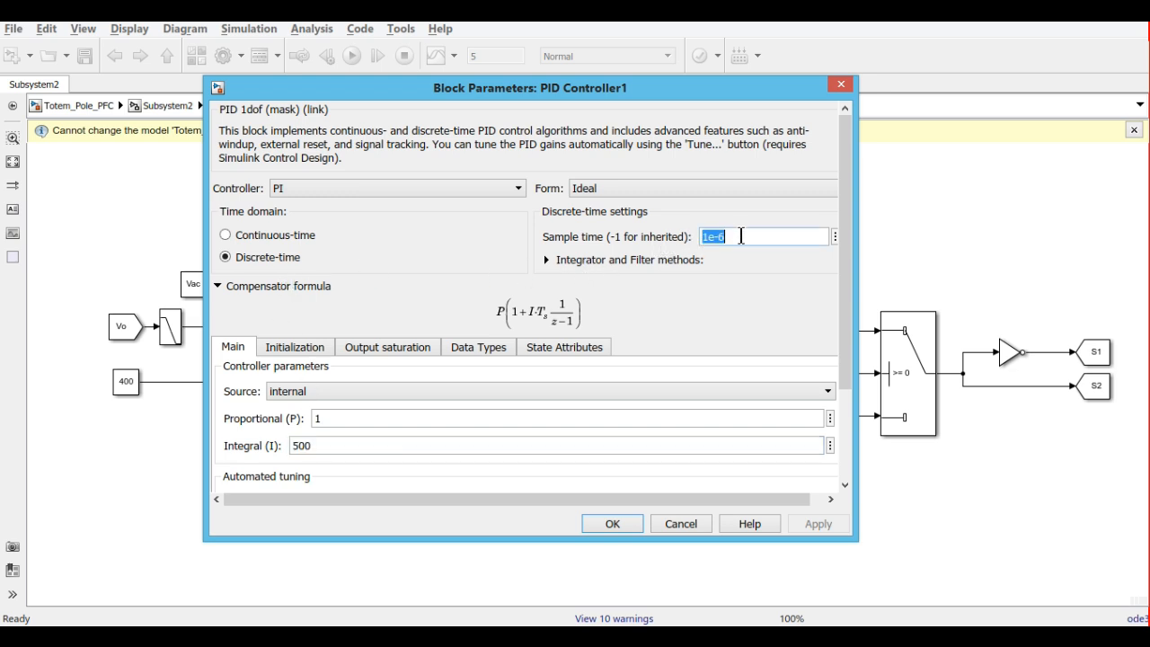
{"action": "left_click", "coordinate": [613, 525]}
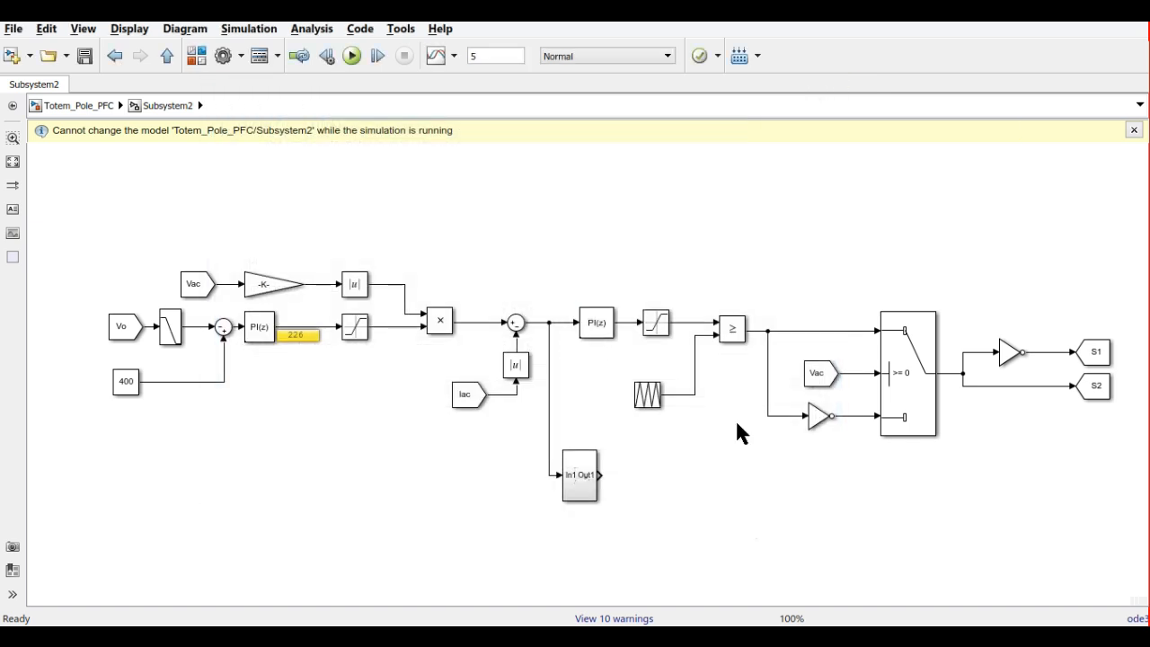
Check the time values and output values of the Repeating Sequence carrier block, then close its parameters
{"action": "double_click", "coordinate": [647, 395]}
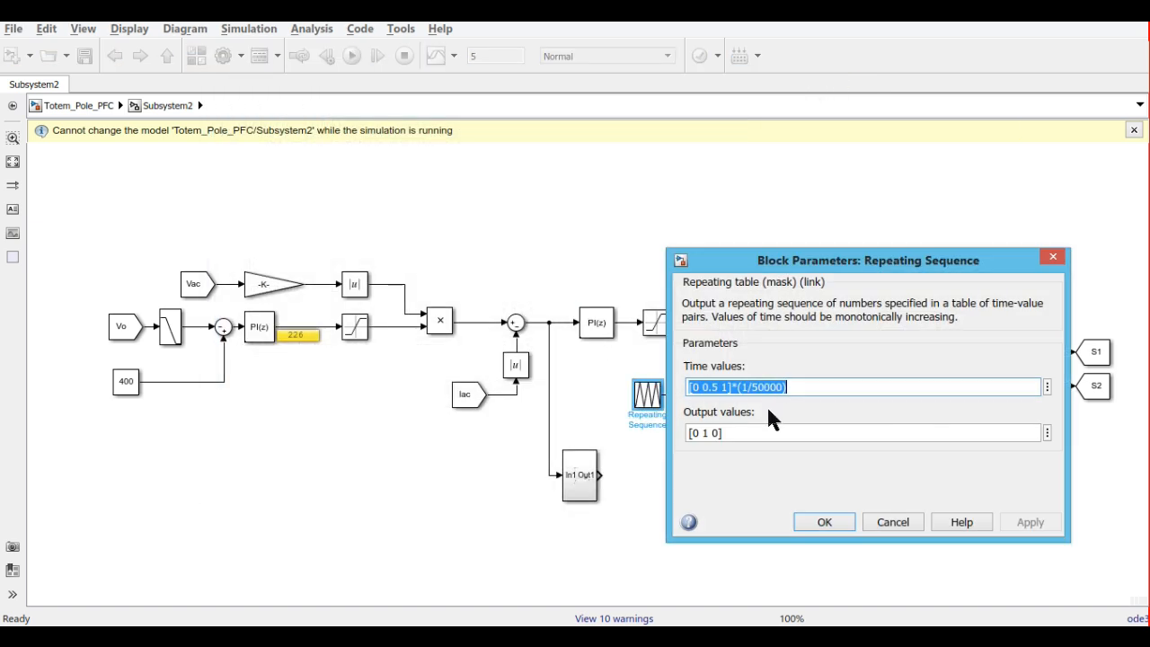
{"action": "key", "text": "Tab"}
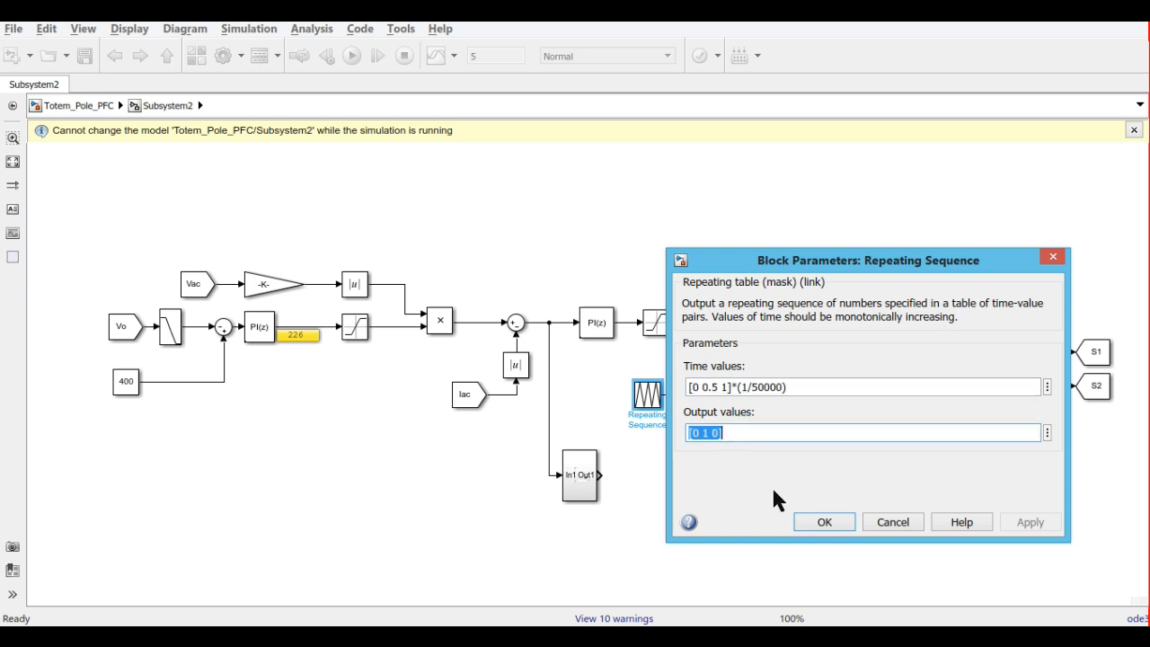
{"action": "left_click", "coordinate": [823, 522]}
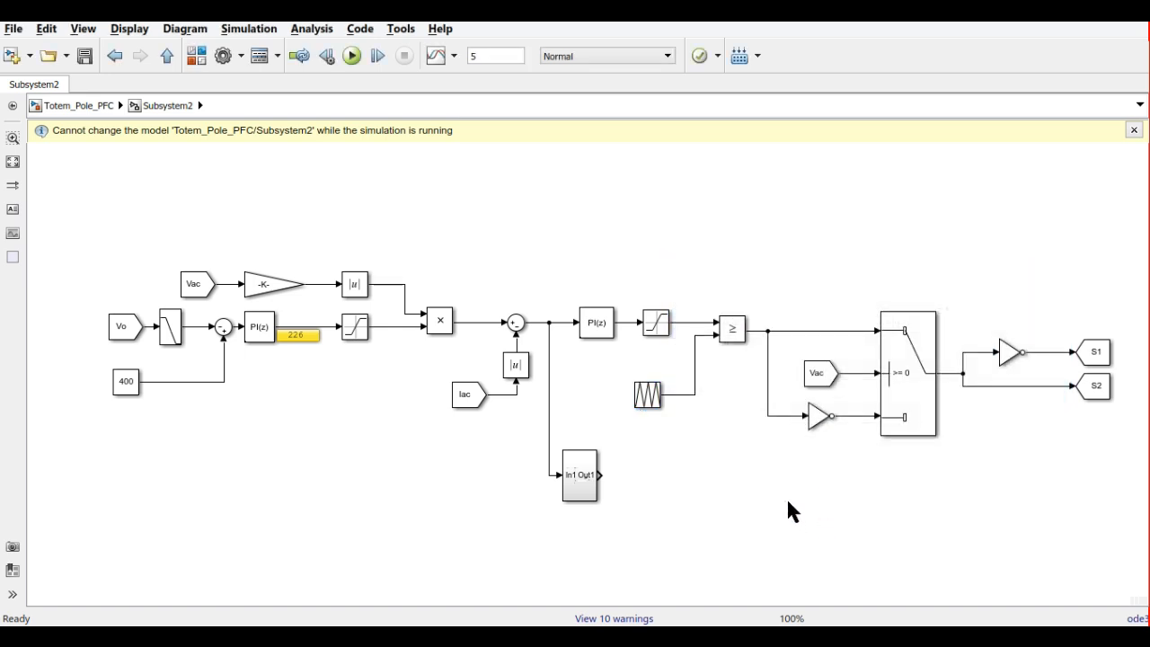
Return to the top-level Totem_Pole_PFC model and start the simulation
{"action": "left_click", "coordinate": [79, 105]}
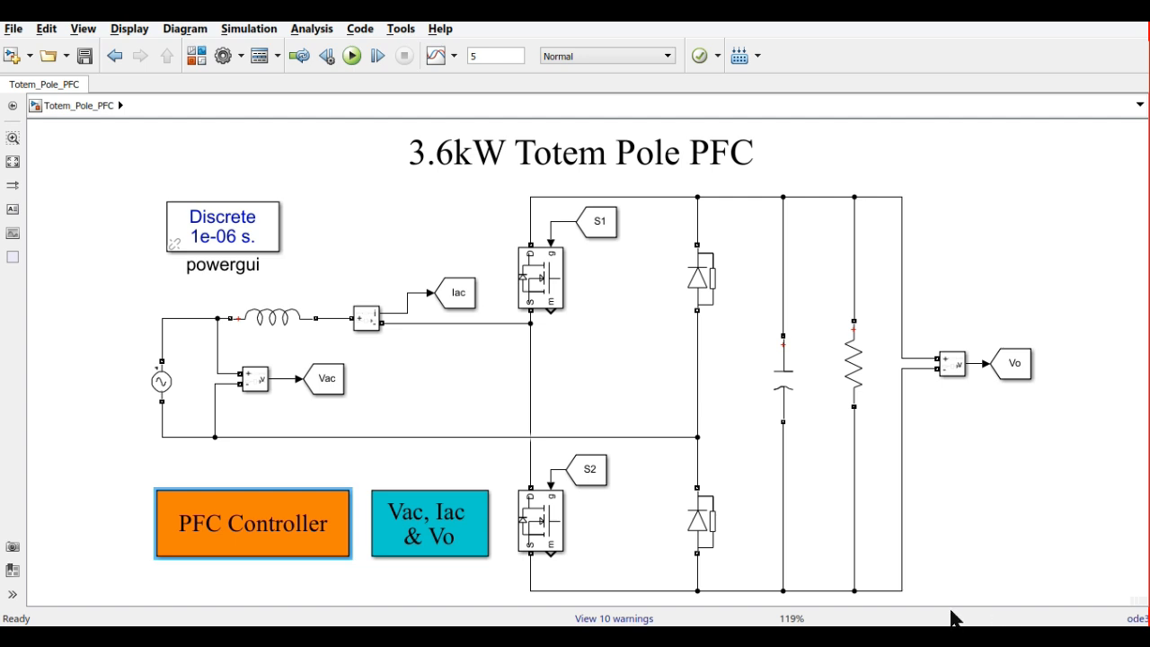
{"action": "left_click", "coordinate": [925, 600]}
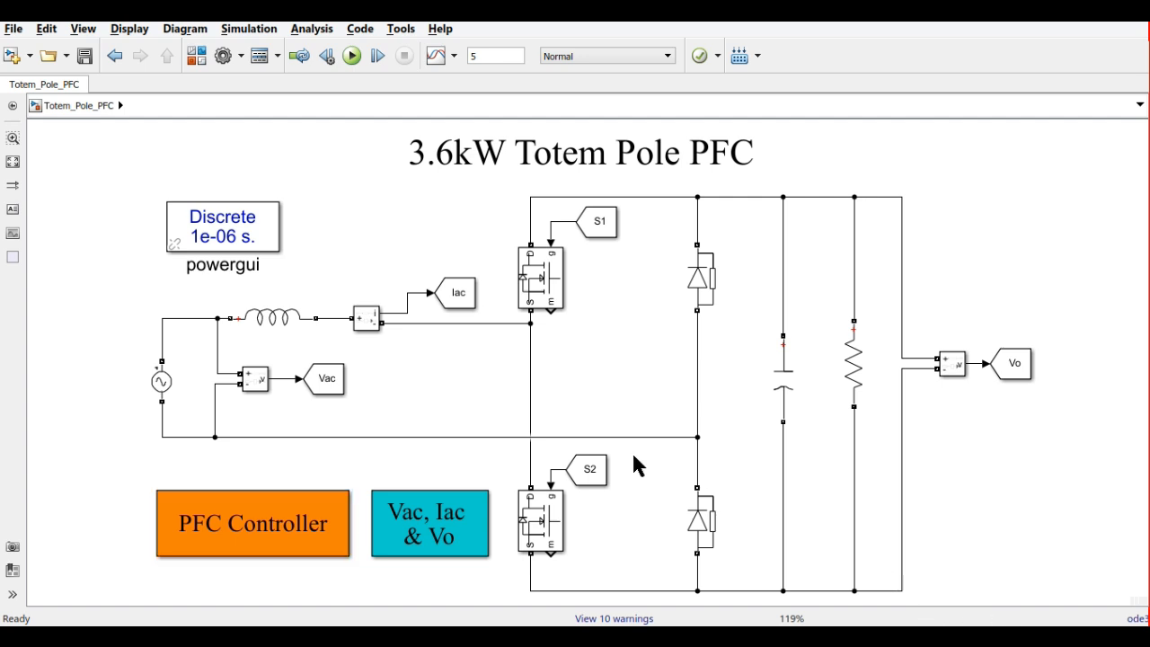
{"action": "left_click", "coordinate": [352, 56]}
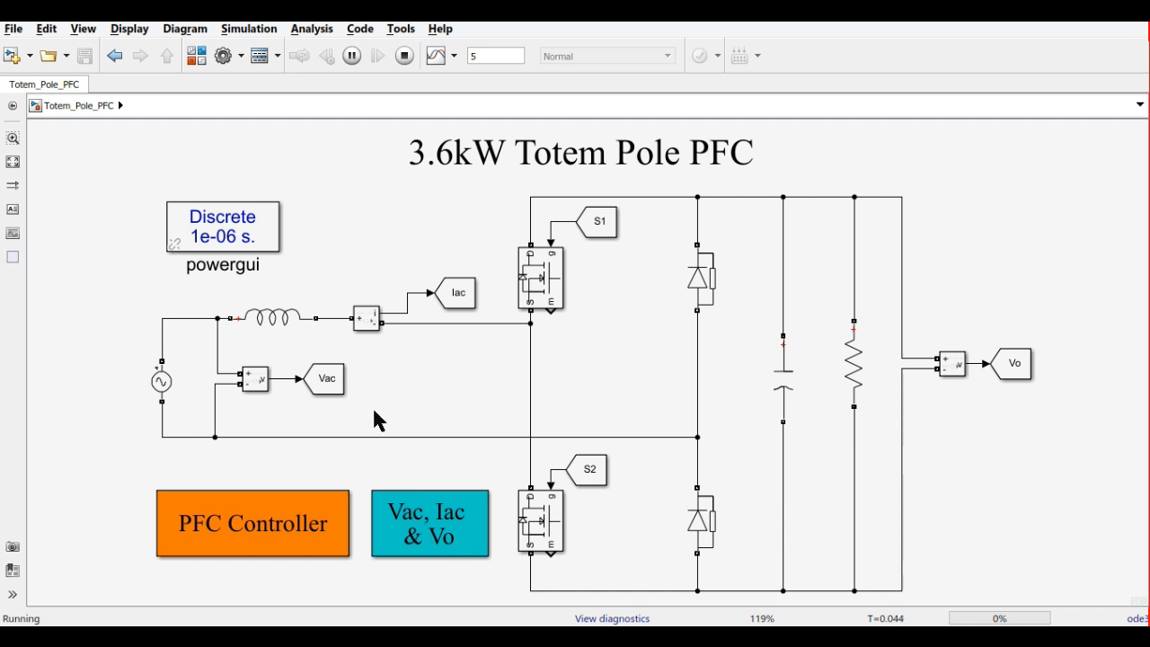
{"action": "left_click_drag", "start_coordinate": [374, 411], "coordinate": [228, 354]}
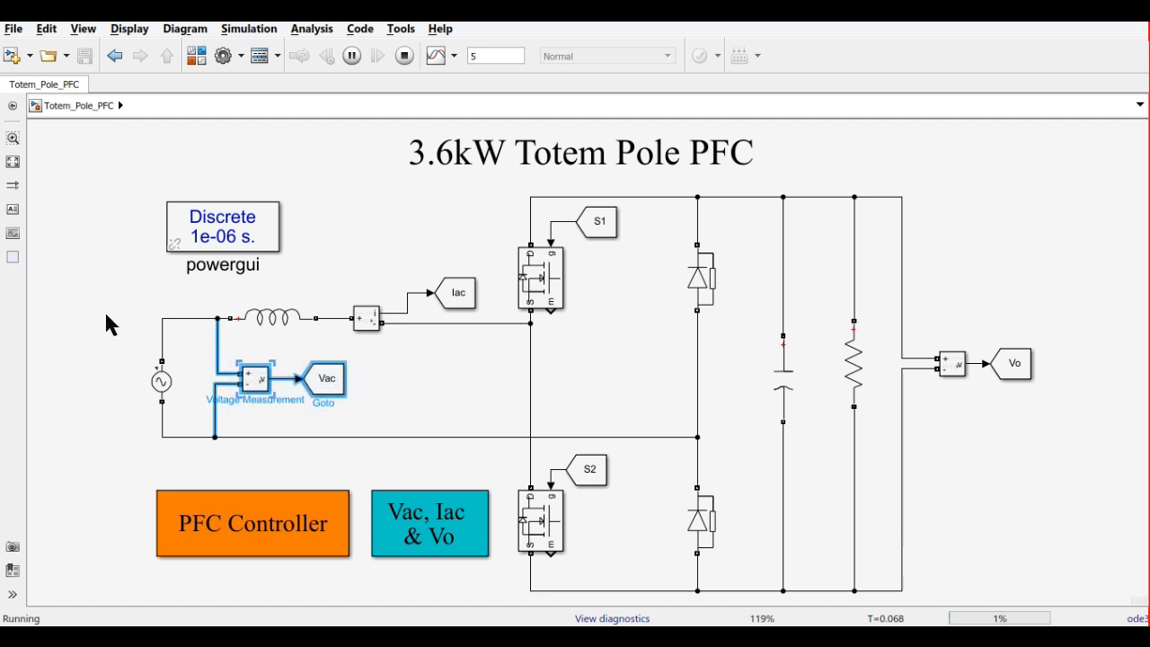
{"action": "left_click", "coordinate": [106, 315]}
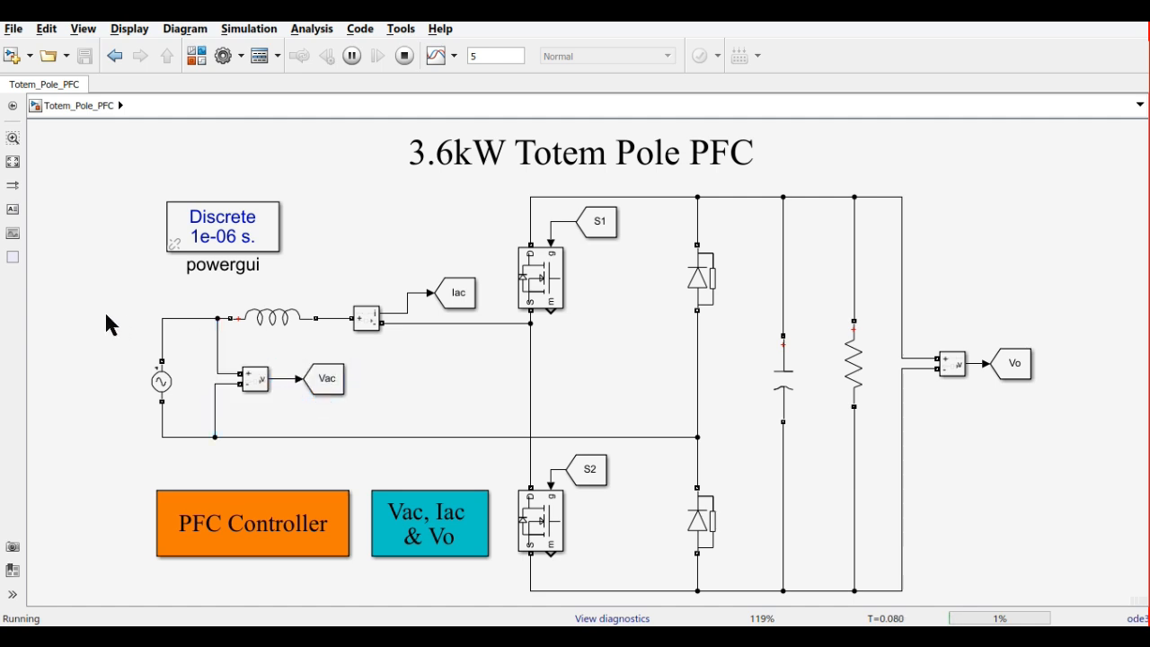
Examine the Vac, Iac and Vo waveforms in the scope between about 1.03 and 1.24 s, then close the scope
{"action": "double_click", "coordinate": [435, 541]}
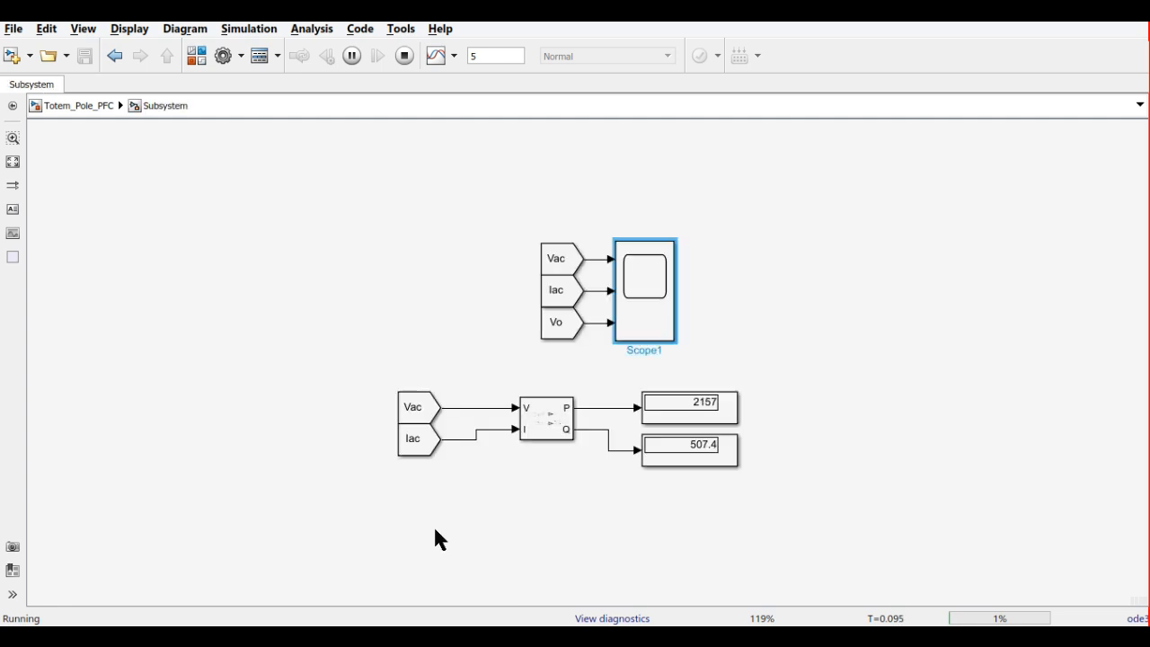
{"action": "left_click", "coordinate": [553, 474]}
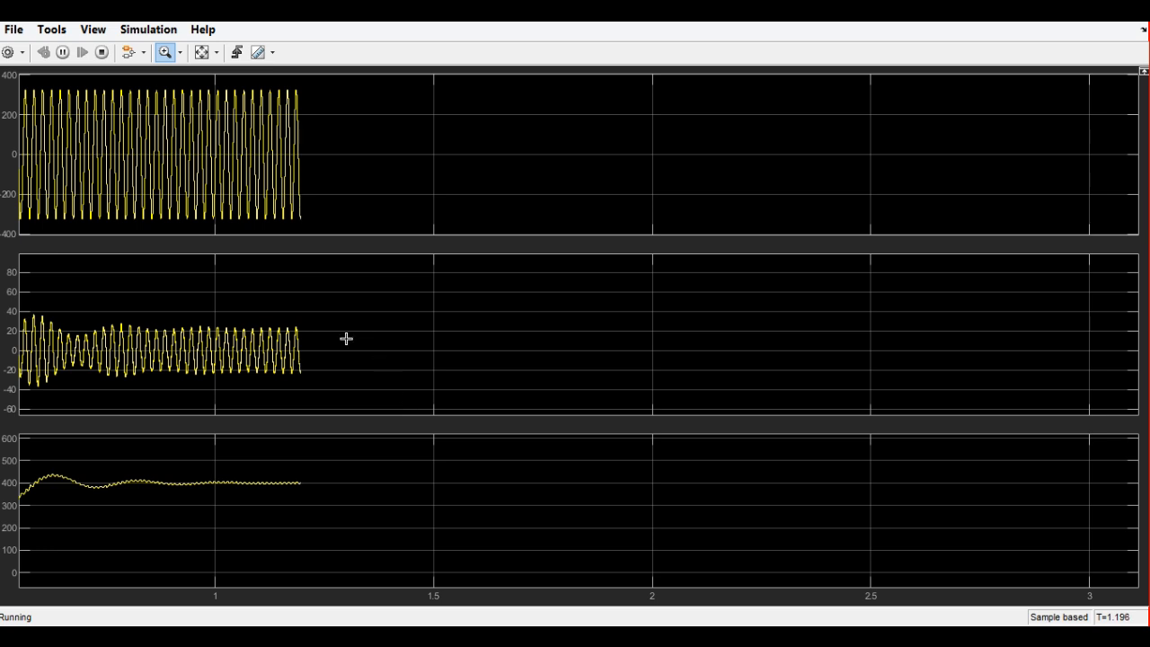
{"action": "left_click_drag", "start_coordinate": [320, 348], "coordinate": [226, 346]}
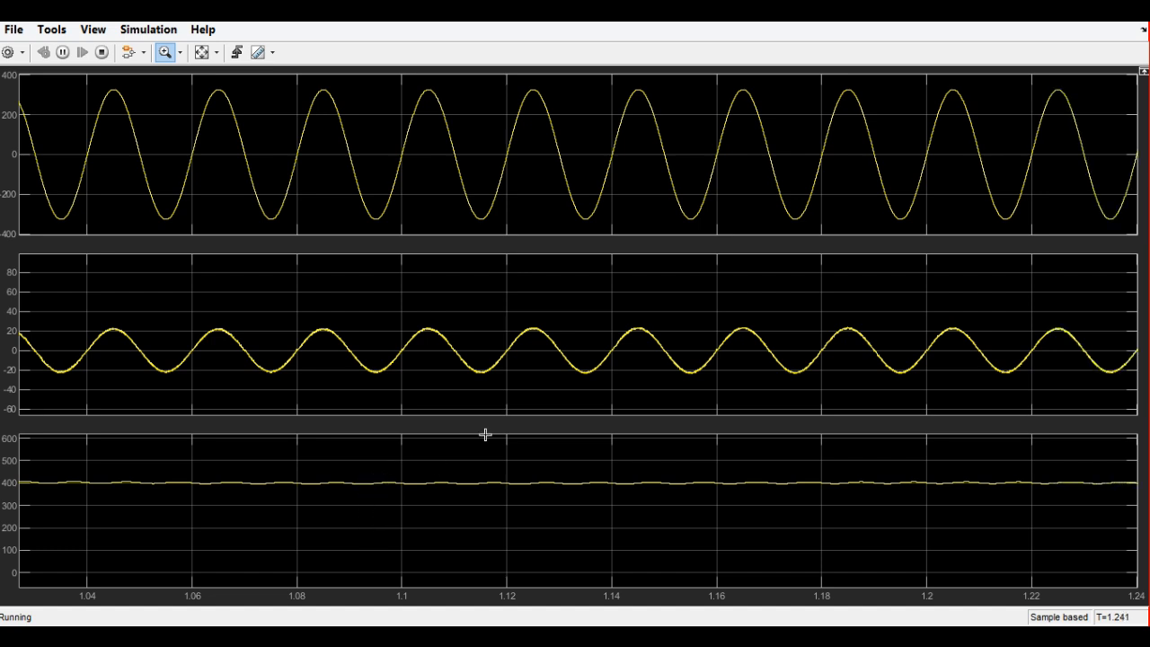
{"action": "left_click", "coordinate": [1075, 9]}
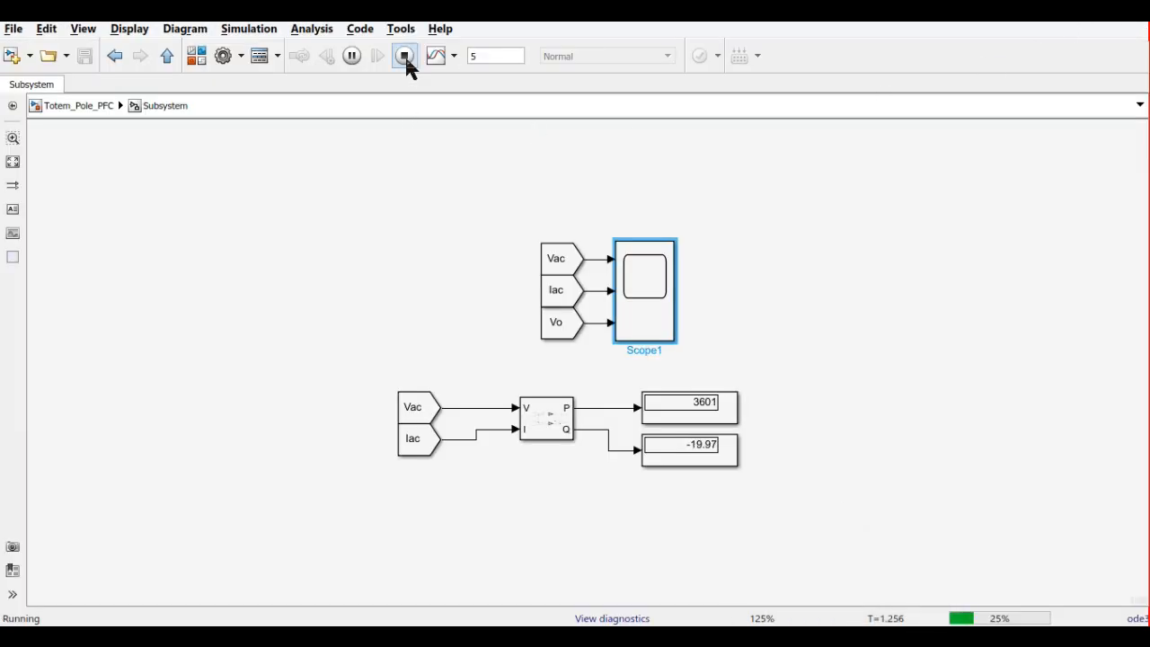
Stop the simulation, return to the top-level model and open the FFT Analysis tool of the powergui block
{"action": "left_click", "coordinate": [79, 106]}
{"action": "left_click", "coordinate": [267, 252]}
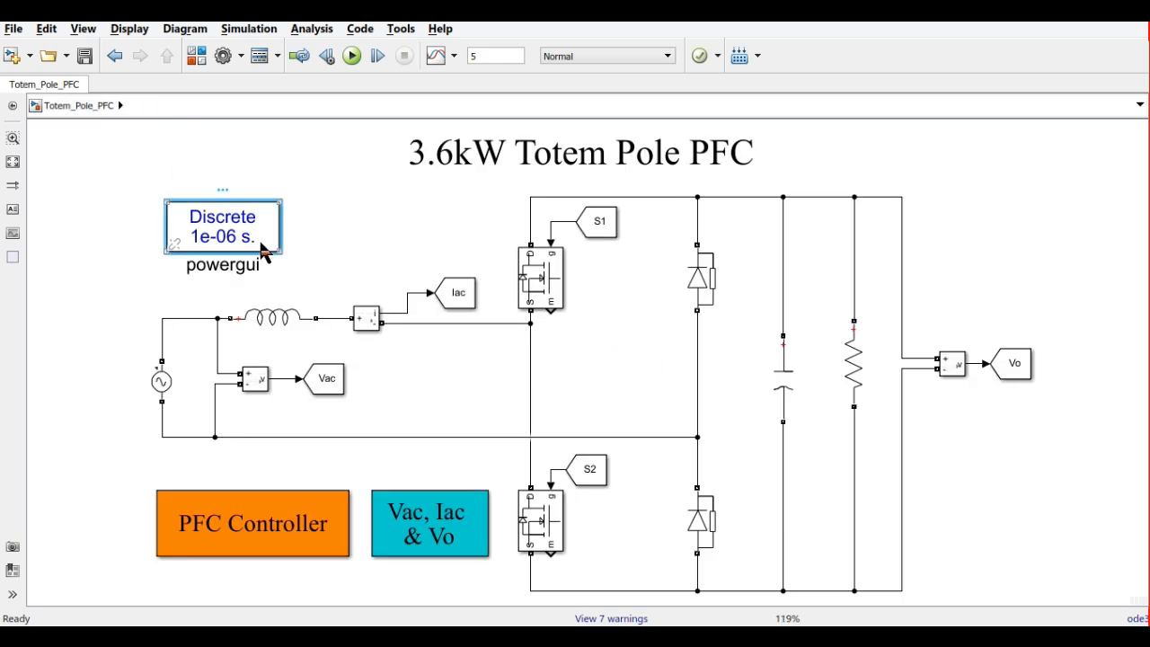
{"action": "double_click", "coordinate": [267, 252]}
{"action": "left_click", "coordinate": [381, 117]}
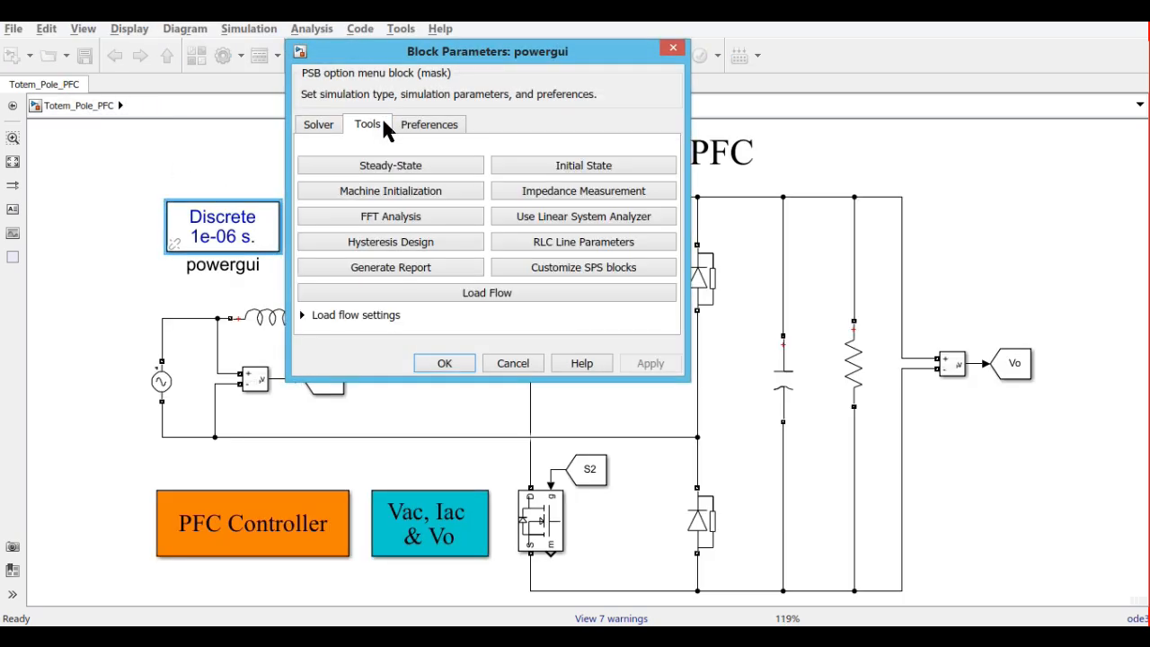
{"action": "left_click", "coordinate": [403, 216]}
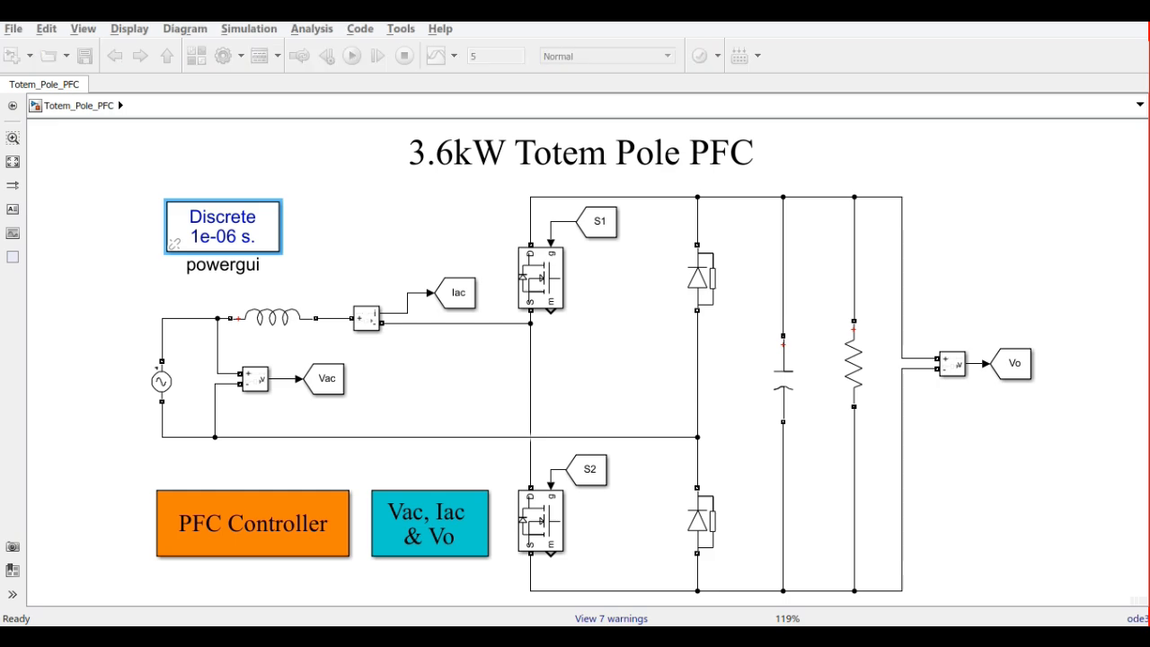
{"action": "left_click_drag", "start_coordinate": [0, 9], "coordinate": [821, 3]}
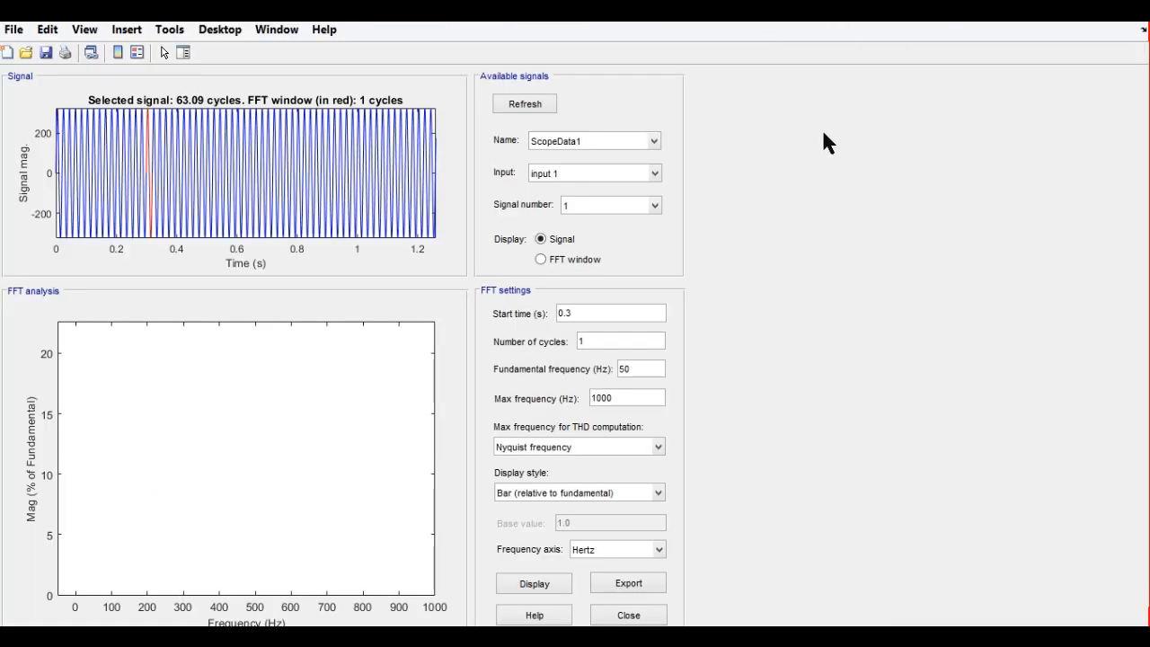
Select input 2 of ScopeData1 as the signal for the FFT analysis
{"action": "left_click", "coordinate": [558, 172]}
{"action": "left_click", "coordinate": [566, 216]}
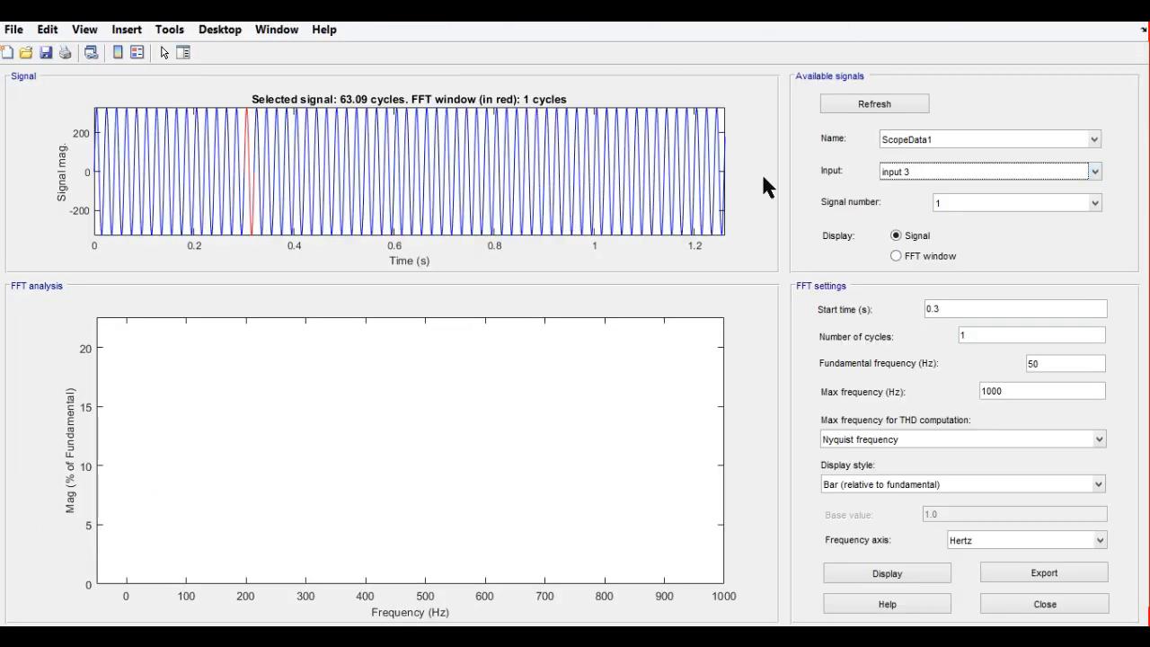
{"action": "left_click", "coordinate": [887, 171]}
{"action": "left_click", "coordinate": [895, 171]}
{"action": "left_click", "coordinate": [897, 172]}
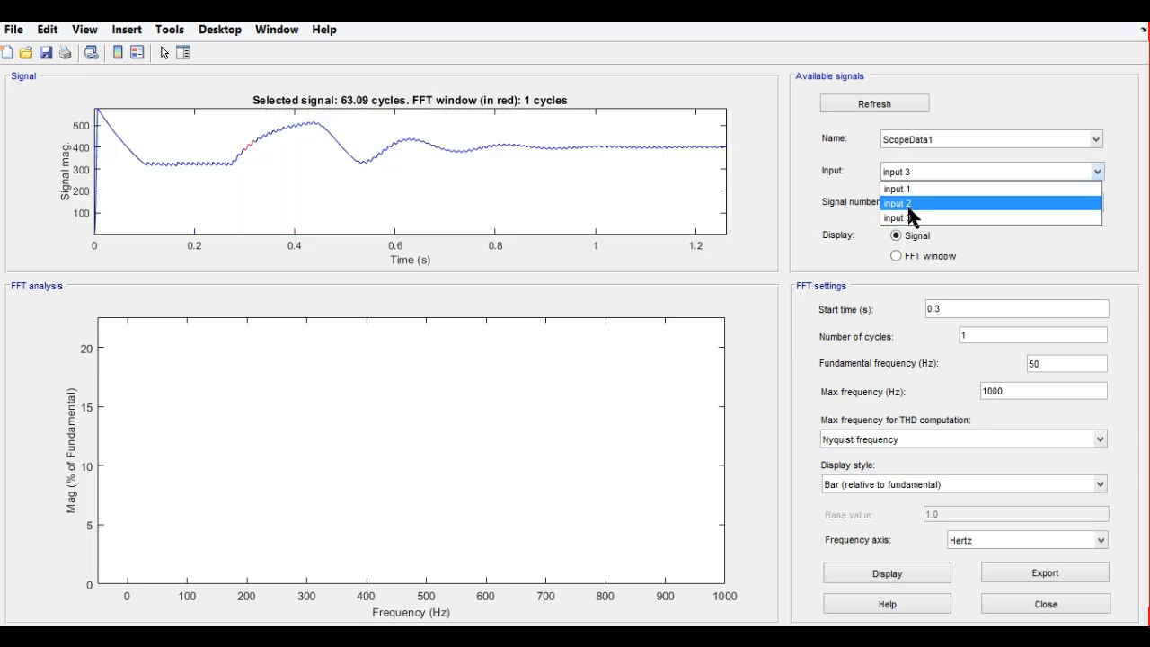
{"action": "left_click", "coordinate": [909, 206]}
Set the FFT start time to 1.2 s, show the FFT window and display the input current's harmonic spectrum
{"action": "left_click", "coordinate": [964, 309]}
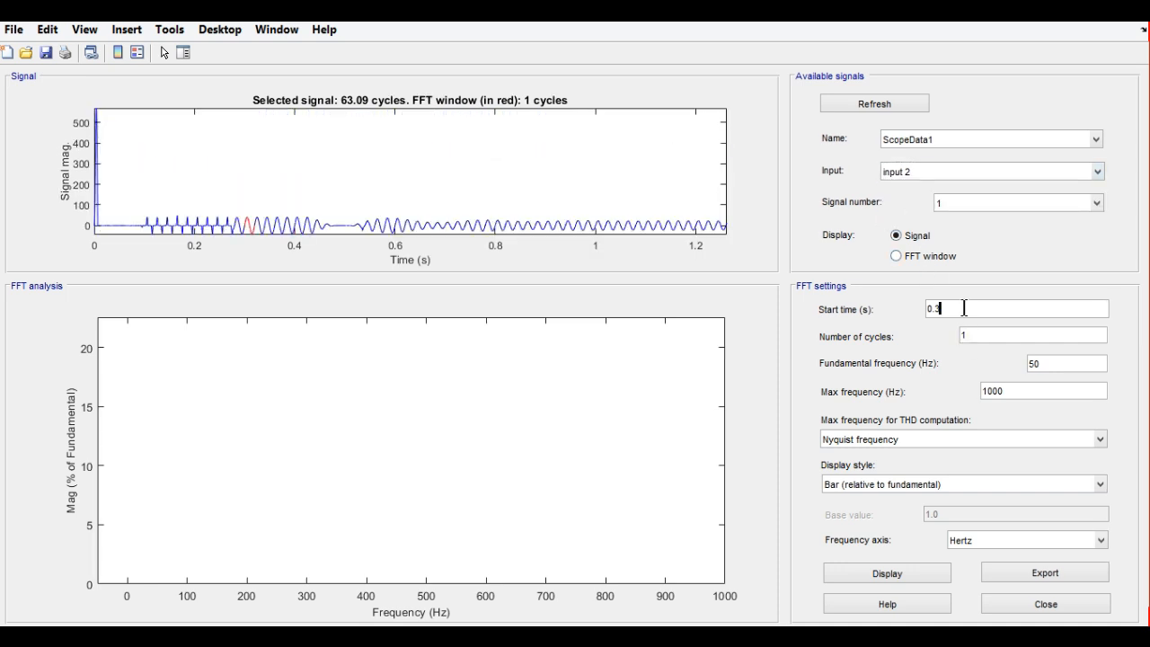
{"action": "key", "text": "BackSpace"}
{"action": "key", "text": "BackSpace"}
{"action": "key", "text": "BackSpace"}
{"action": "type", "text": "1.2"}
{"action": "left_click", "coordinate": [936, 258]}
{"action": "left_click", "coordinate": [879, 575]}
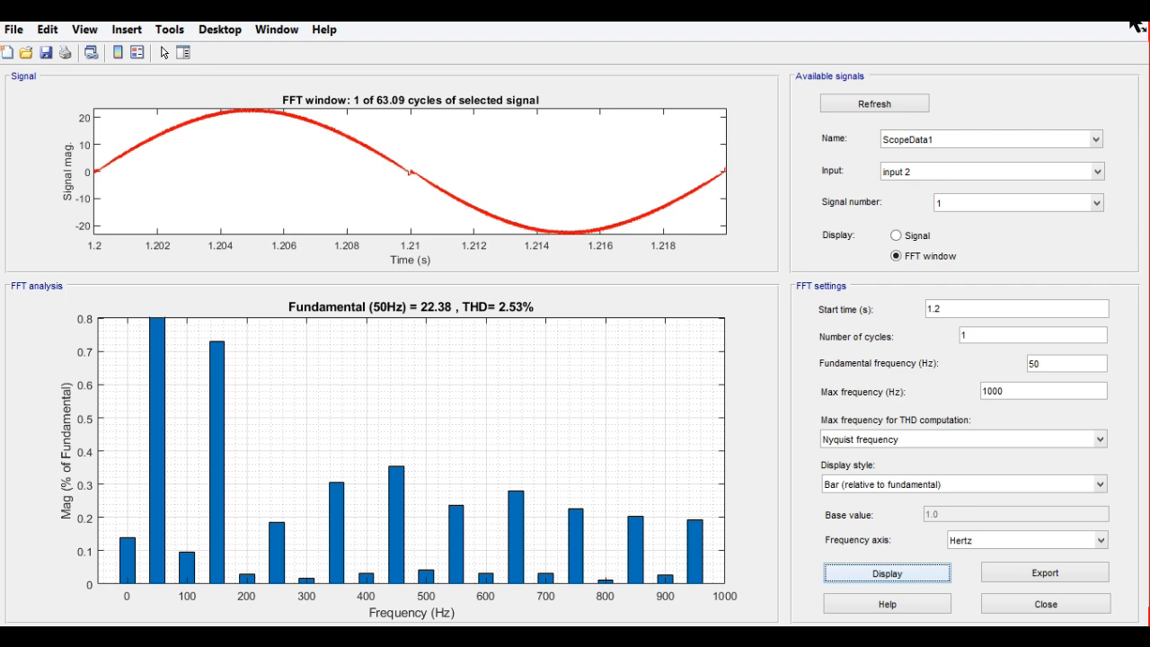
Leave the FFT tool, examine the active and reactive power displays in the Vac, Iac & Vo subsystem, and return to the top-level model
{"action": "left_click", "coordinate": [1135, 26]}
{"action": "double_click", "coordinate": [411, 547]}
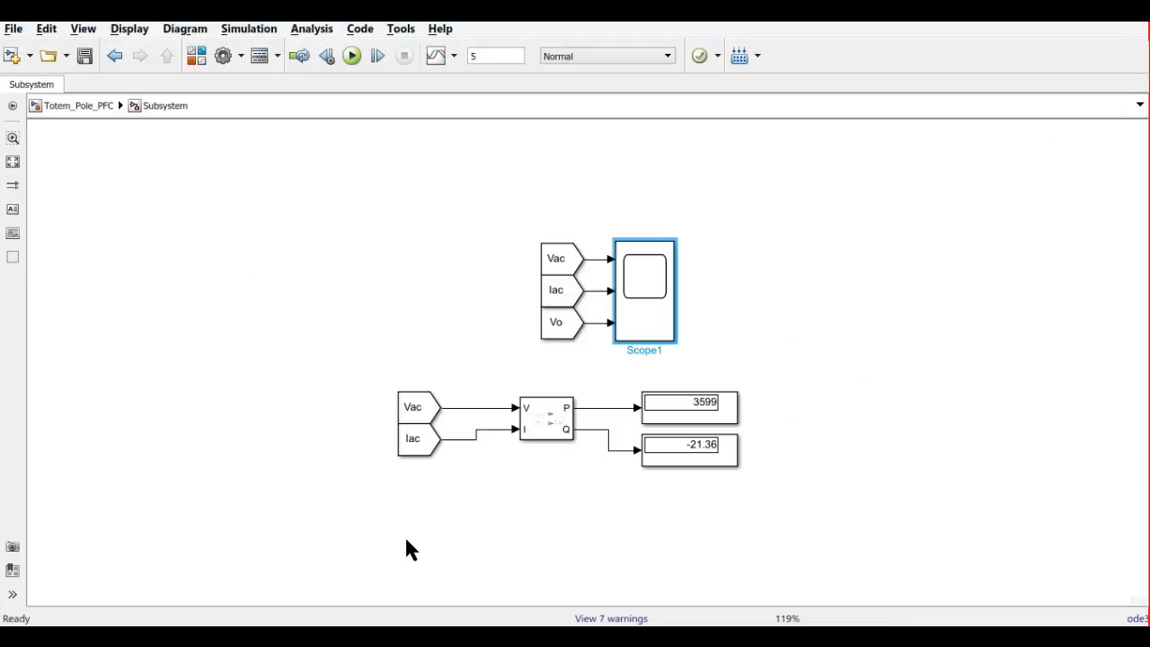
{"action": "left_click", "coordinate": [710, 420]}
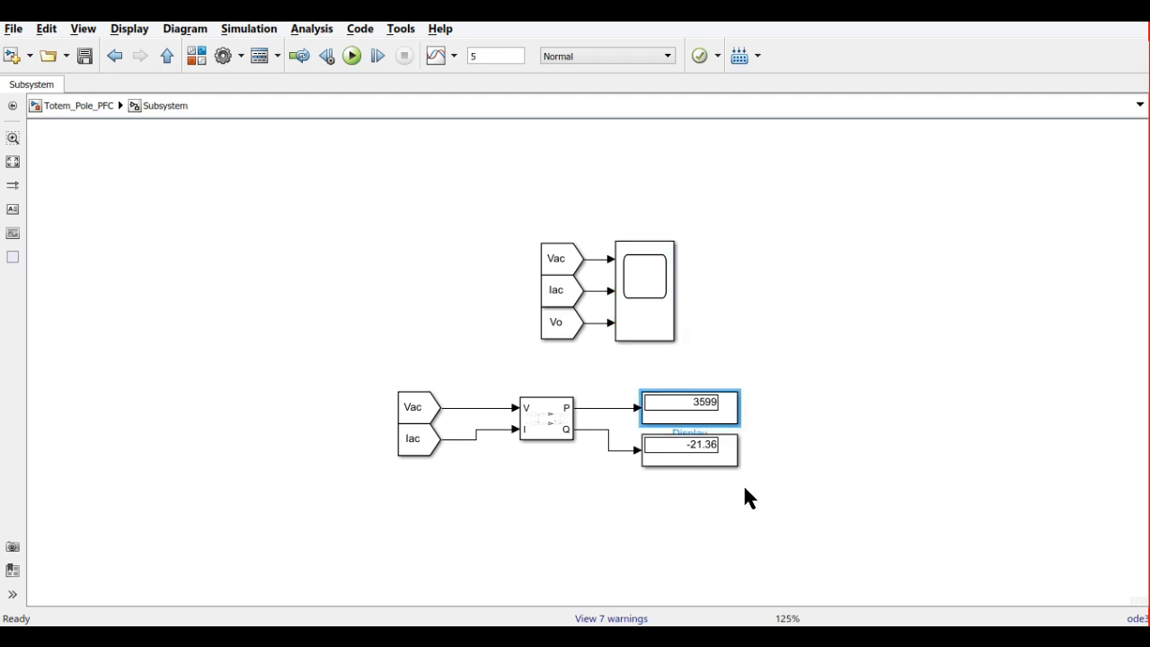
{"action": "left_click_drag", "start_coordinate": [745, 488], "coordinate": [676, 448]}
{"action": "left_click", "coordinate": [856, 431]}
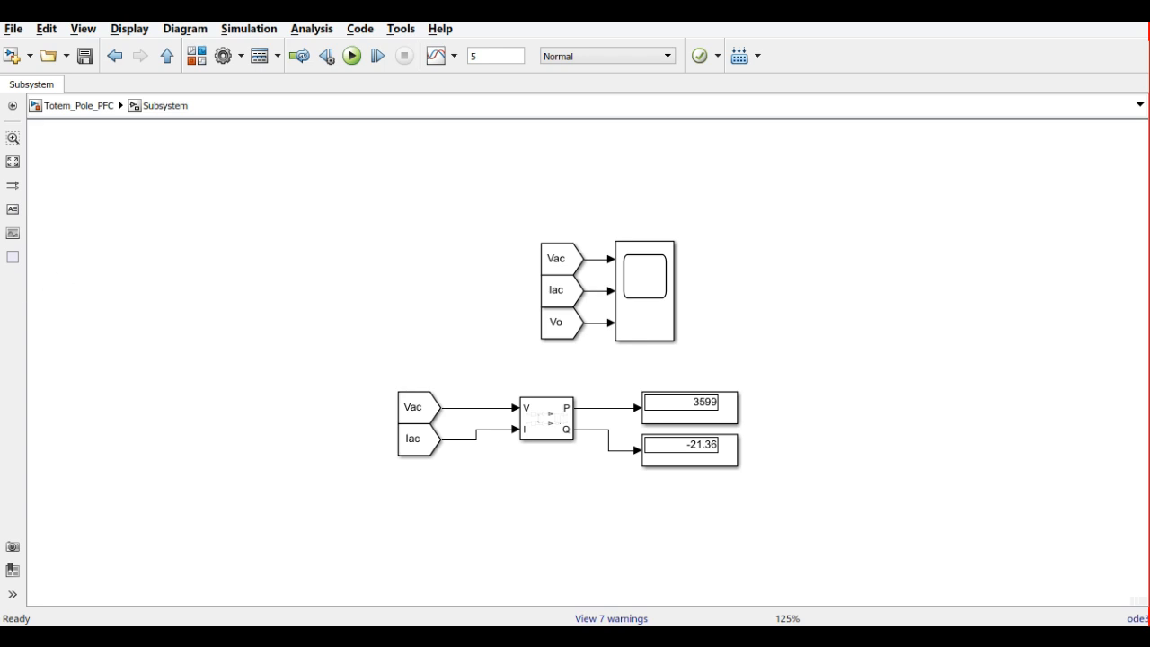
{"action": "key", "text": "Escape"}
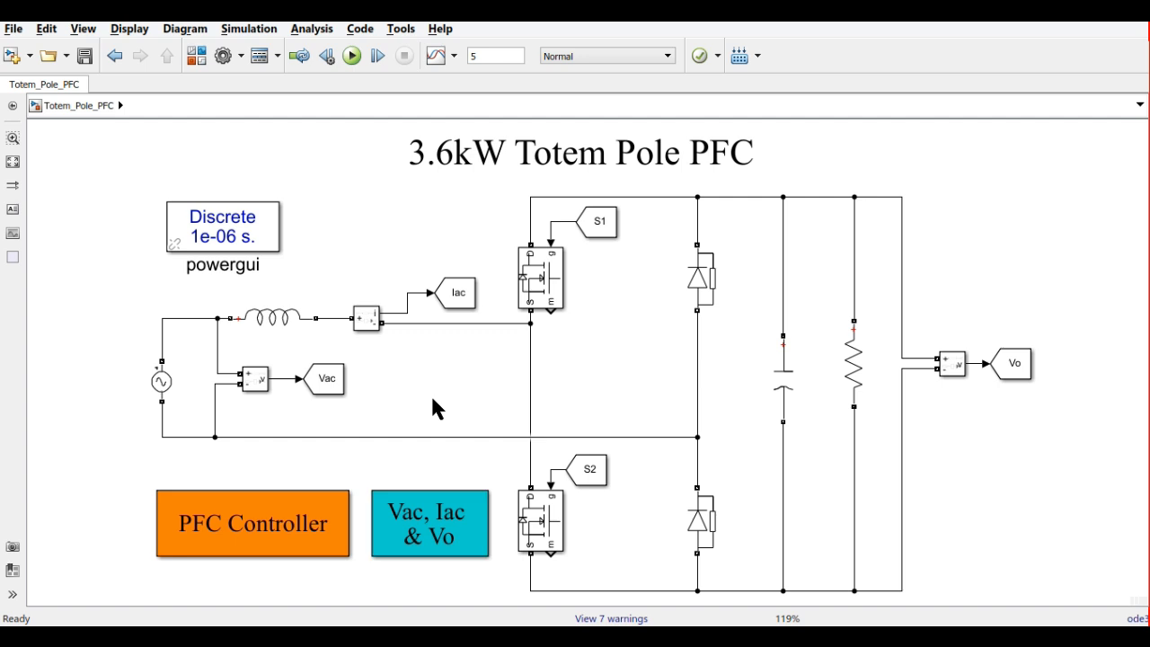